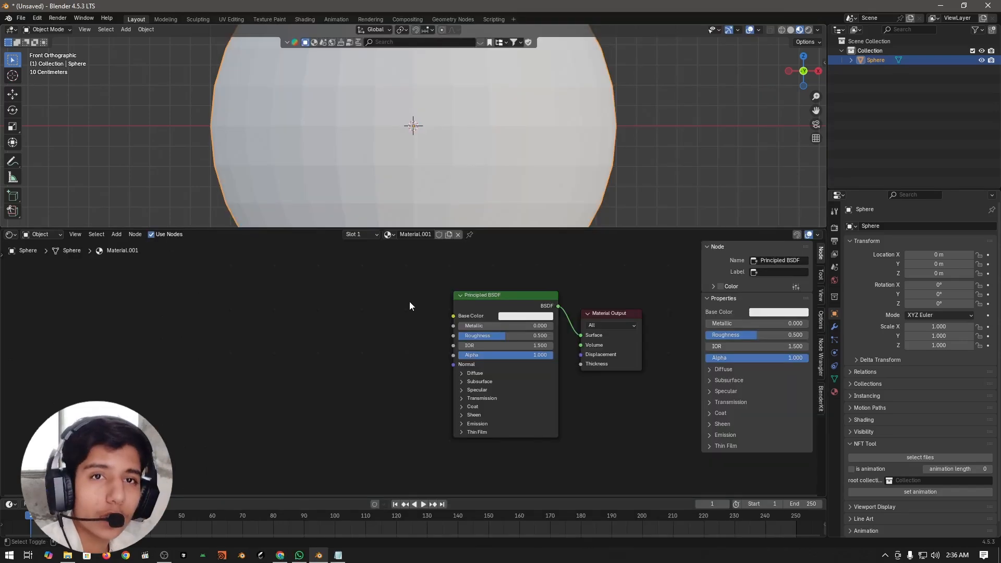
- Add a Color Ramp node before the Principled BSDF and connect its Color output to Base Color
{"action": "key", "text": "shift+a"}
{"action": "type", "text": "color ram"}
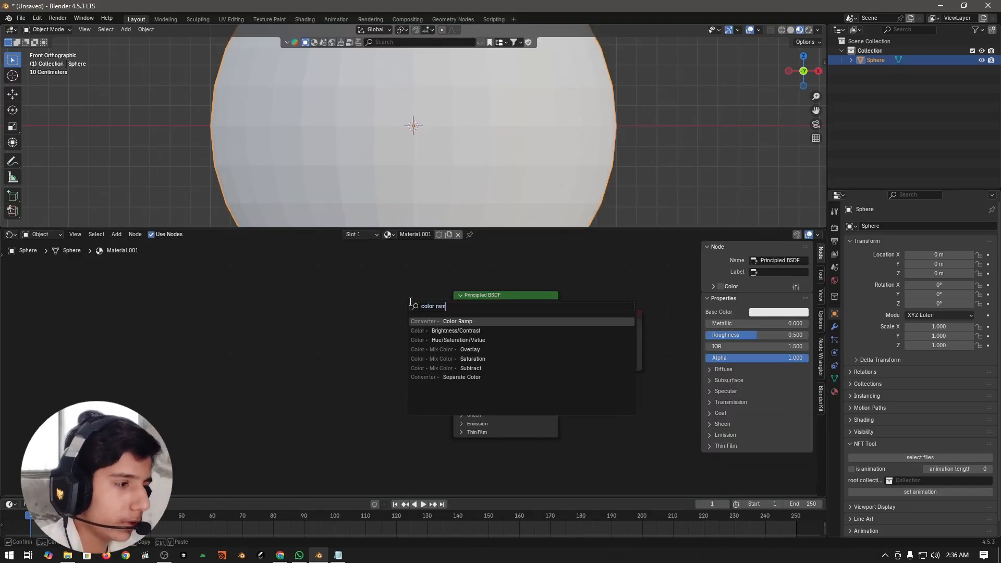
{"action": "key", "text": "Return"}
{"action": "left_click", "coordinate": [449, 352]}
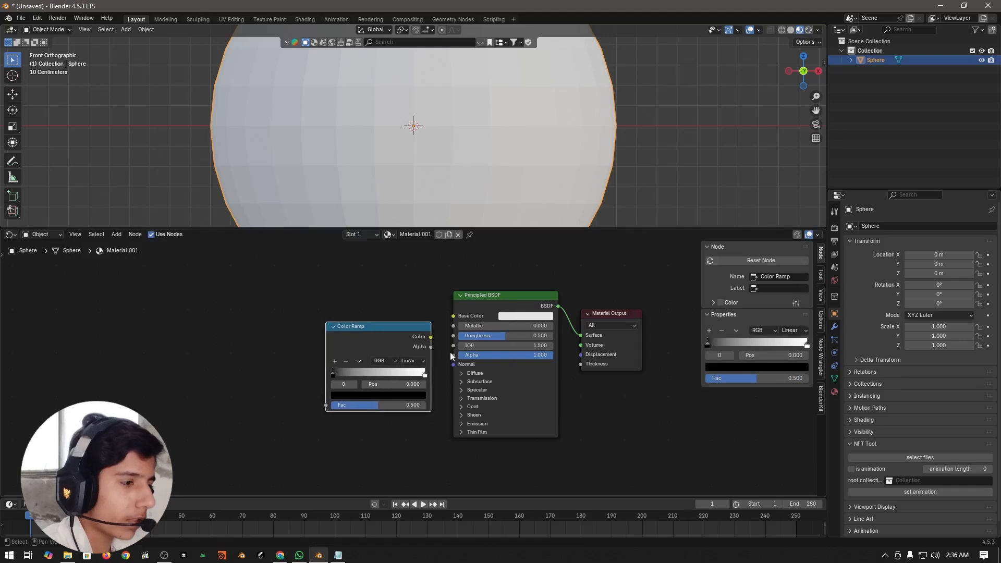
{"action": "left_click_drag", "start_coordinate": [431, 336], "coordinate": [453, 316]}
- Add a Voronoi Texture node before the Color Ramp and connect its Distance output to the ramp's Fac
{"action": "middle_click_drag", "start_coordinate": [273, 305], "coordinate": [387, 311]}
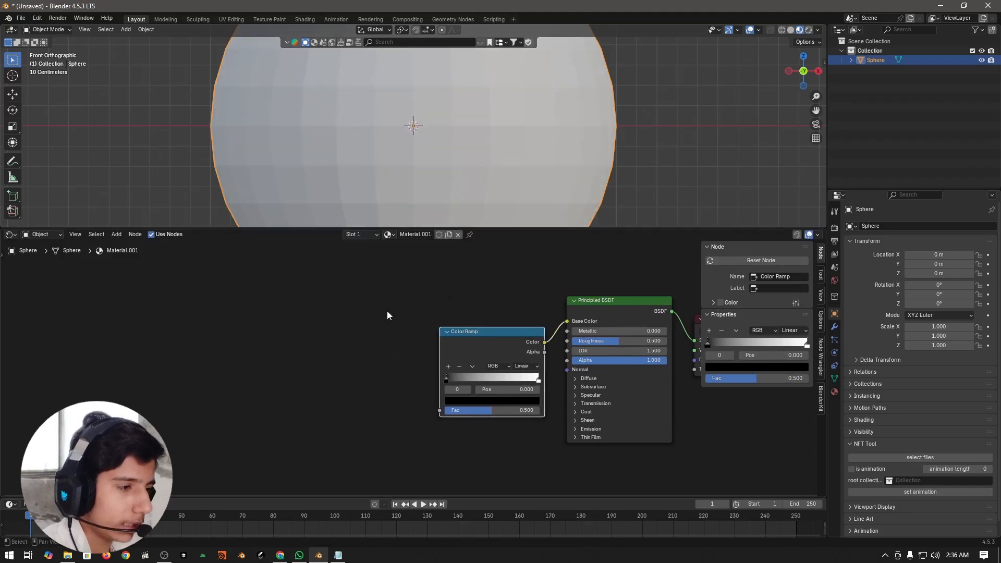
{"action": "key", "text": "shift+a"}
{"action": "type", "text": "v"}
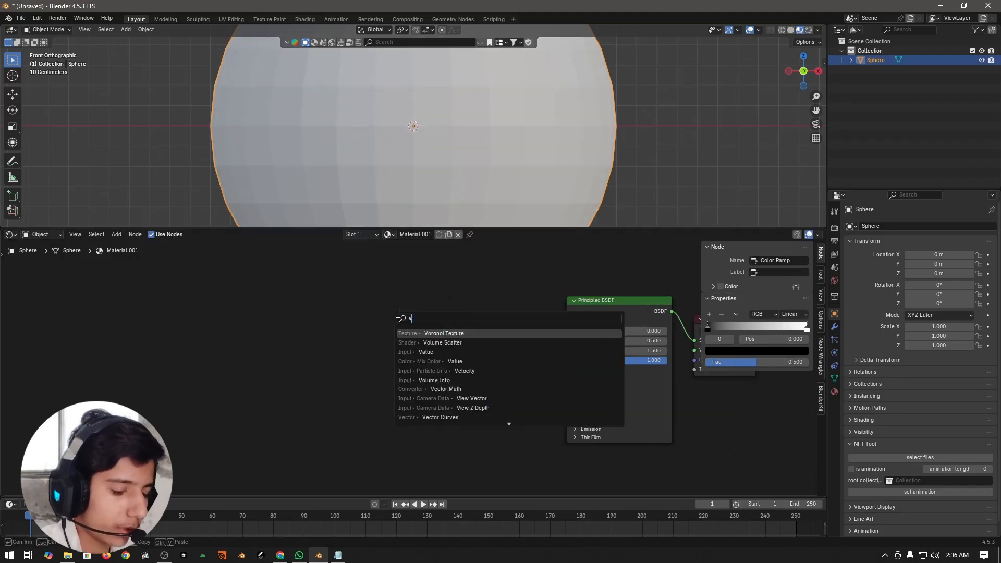
{"action": "type", "text": "orono"}
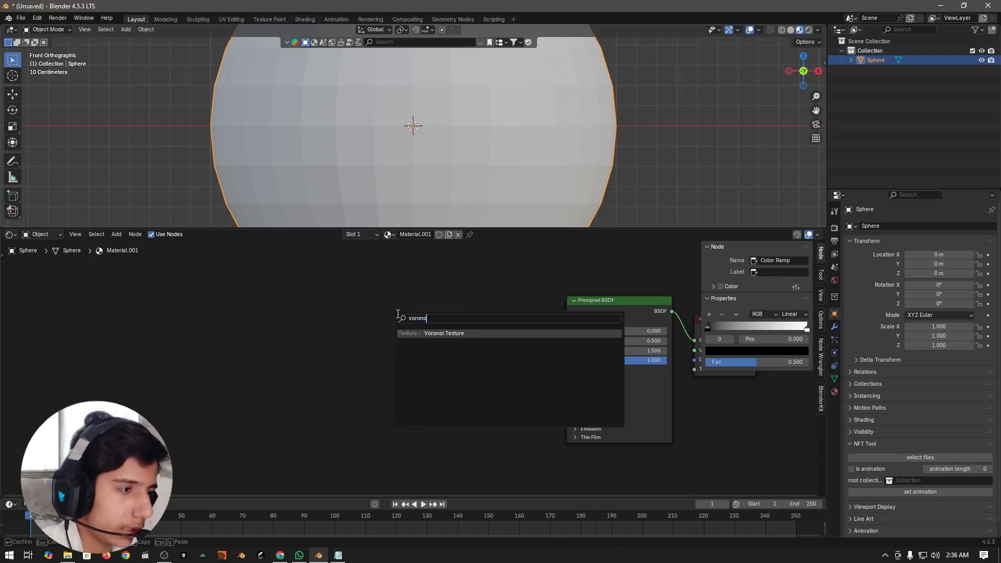
{"action": "key", "text": "Return"}
{"action": "left_click", "coordinate": [329, 331]}
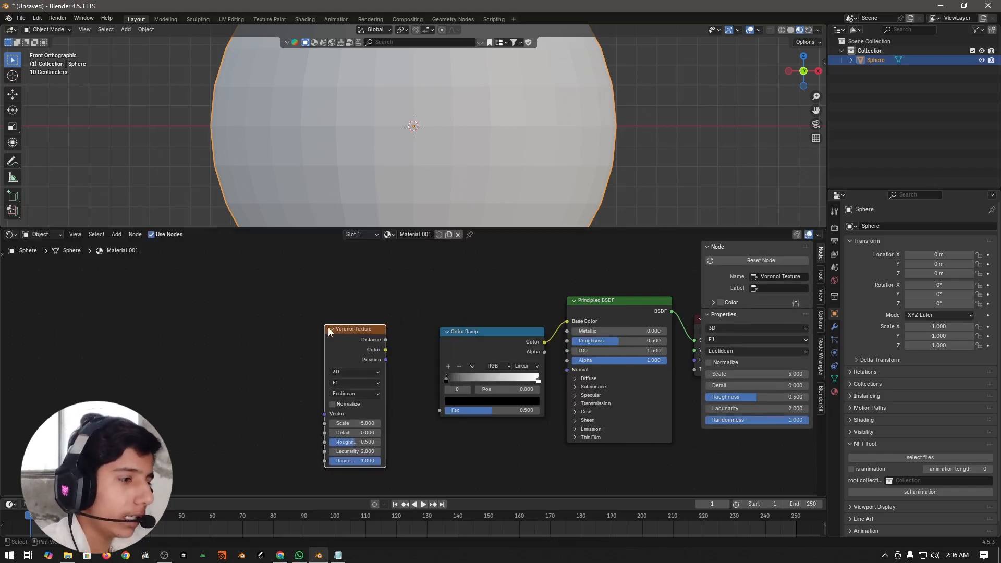
{"action": "left_click_drag", "start_coordinate": [385, 340], "coordinate": [439, 410]}
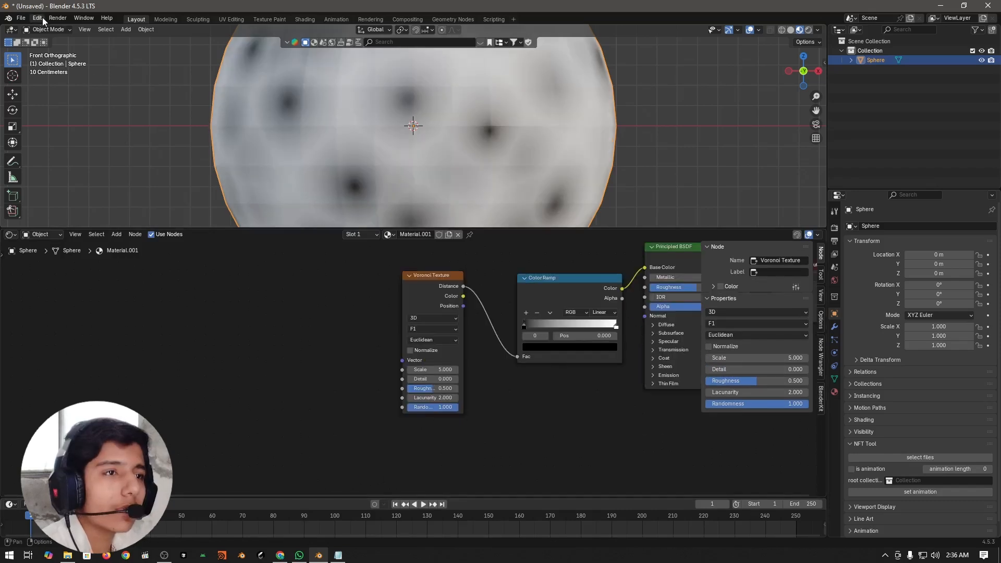
- Add Texture Coordinate and Mapping nodes ahead of the Voronoi Texture, and feed the Mapping vector from the Object output
{"action": "left_click", "coordinate": [38, 18]}
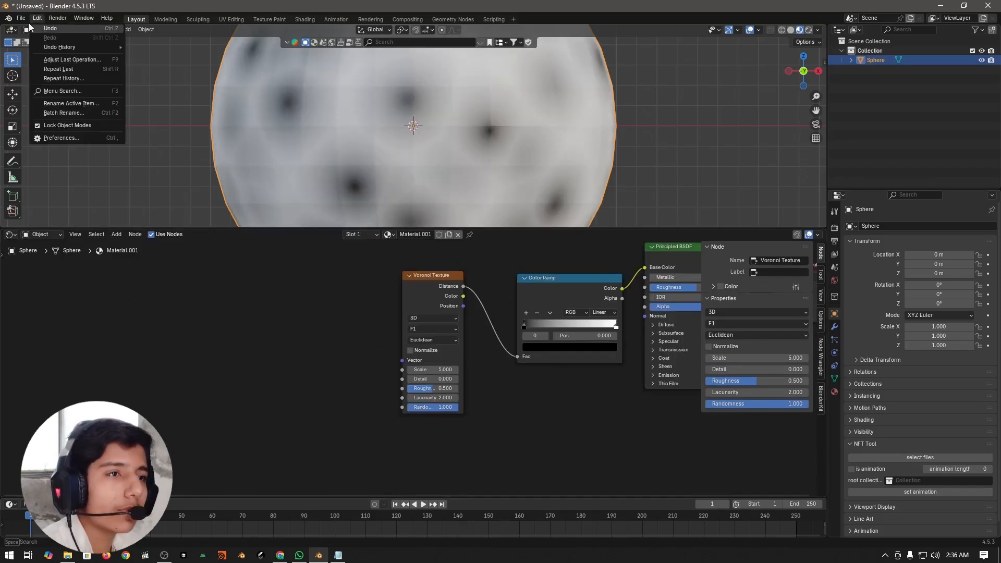
{"action": "left_click", "coordinate": [416, 288]}
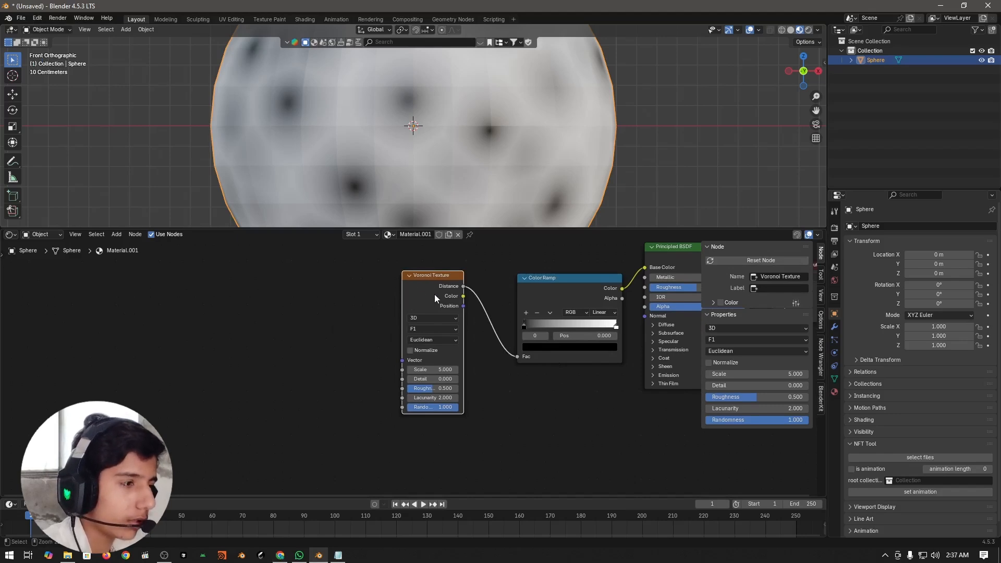
{"action": "key", "text": "ctrl+t"}
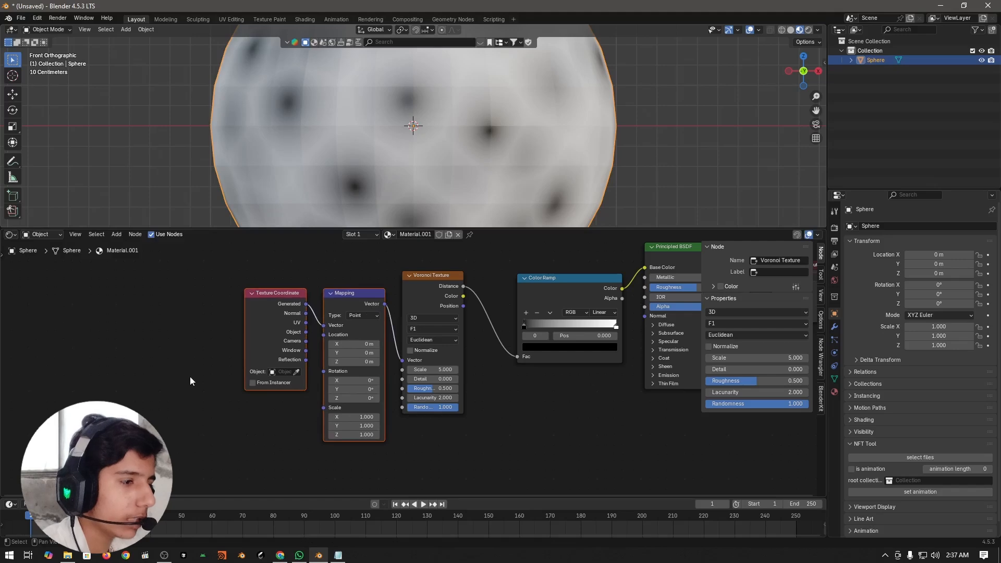
{"action": "scroll", "coordinate": [280, 356], "scroll_direction": "up", "scroll_amount": 2}
{"action": "scroll", "coordinate": [276, 349], "scroll_direction": "up", "scroll_amount": 2}
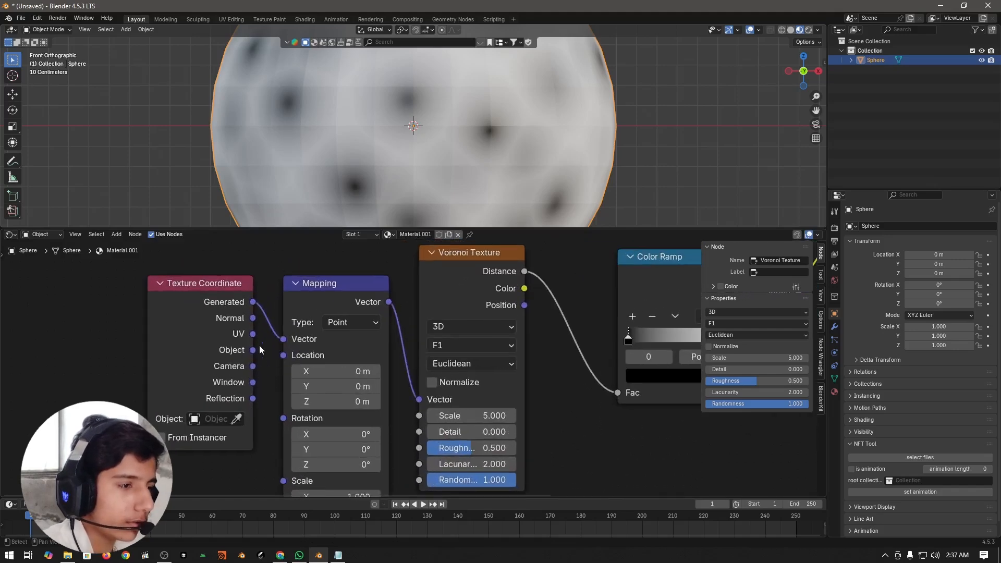
{"action": "left_click_drag", "start_coordinate": [254, 350], "coordinate": [240, 306]}
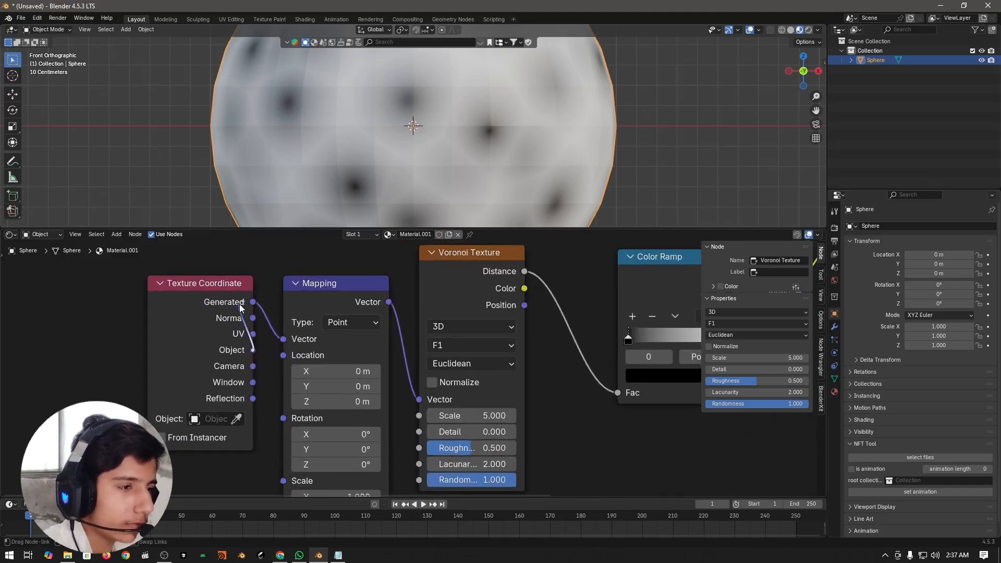
{"action": "left_click_drag", "start_coordinate": [279, 339], "coordinate": [282, 340]}
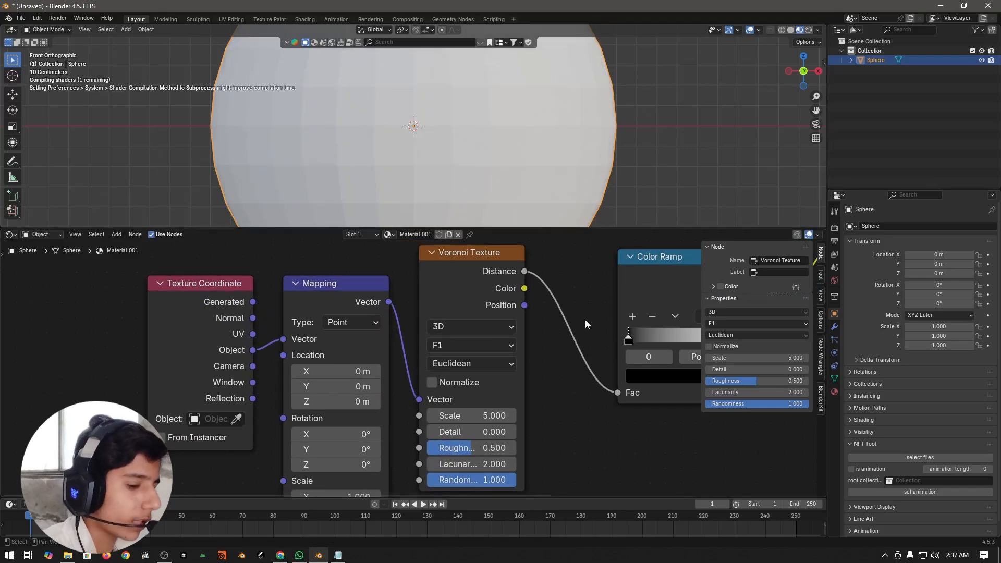
- Hide the node editor's sidebar, and give the sphere a subdivision modifier with smooth shading
{"action": "scroll", "coordinate": [585, 320], "scroll_direction": "down", "scroll_amount": 2}
{"action": "key", "text": "n"}
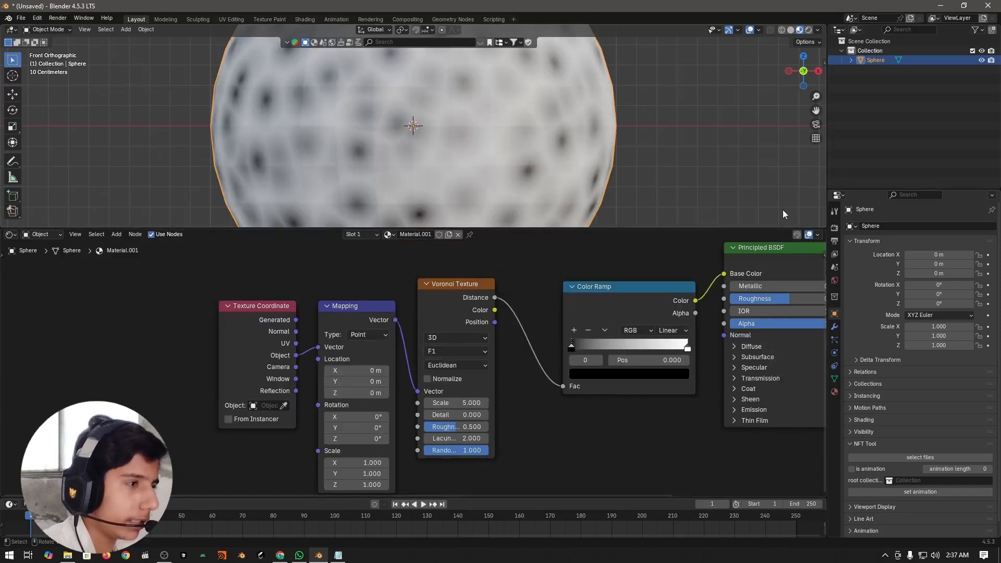
{"action": "right_click", "coordinate": [559, 114]}
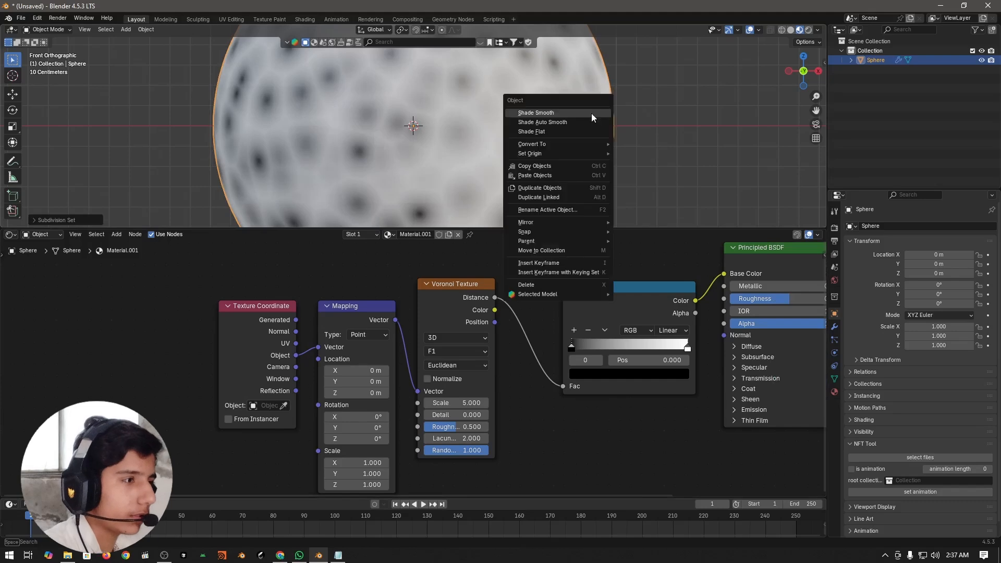
{"action": "left_click", "coordinate": [591, 114]}
- Set the Voronoi Texture's feature output to Distance to Edge
{"action": "left_click_drag", "start_coordinate": [561, 286], "coordinate": [546, 416], "text": "ctrl+alt"}
{"action": "left_click_drag", "start_coordinate": [546, 416], "coordinate": [495, 409], "text": "alt"}
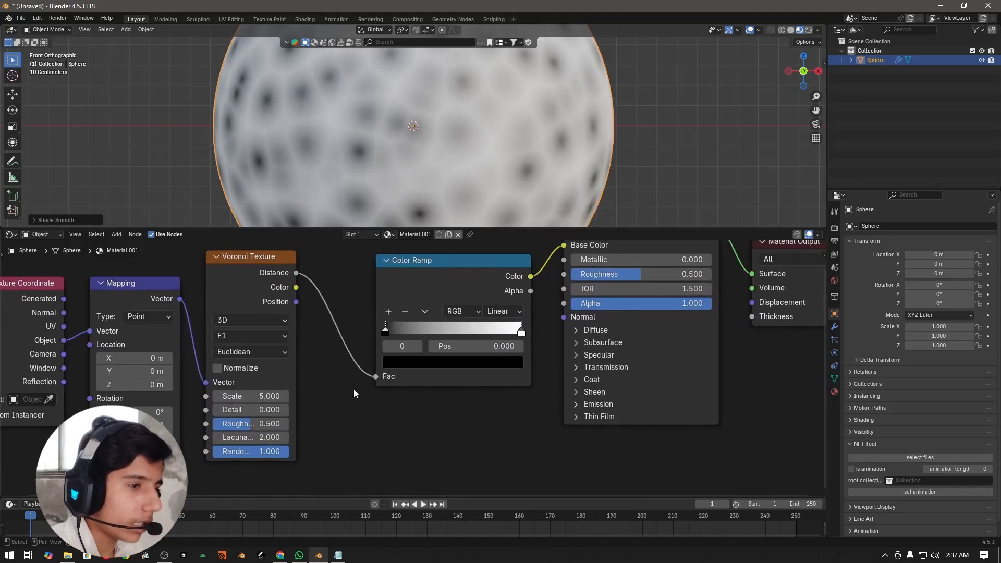
{"action": "left_click_drag", "start_coordinate": [354, 389], "coordinate": [452, 373], "text": "alt"}
{"action": "left_click", "coordinate": [334, 318]}
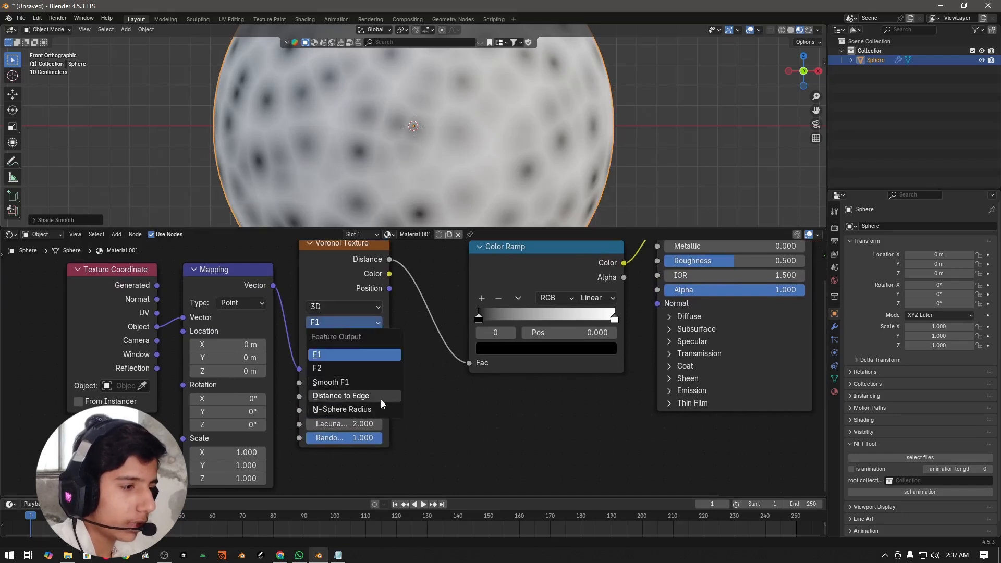
{"action": "left_click", "coordinate": [365, 396]}
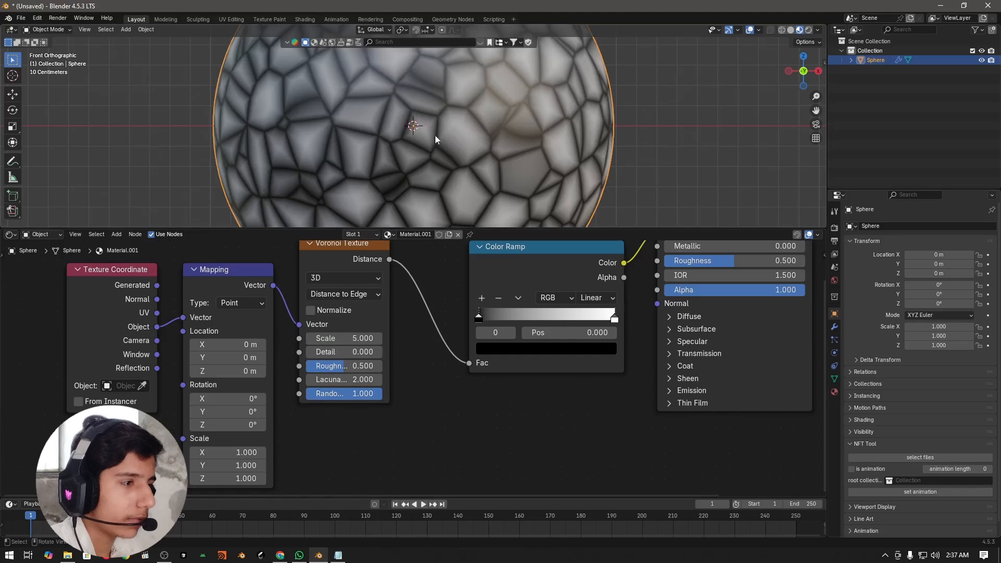
{"action": "scroll", "coordinate": [475, 217], "scroll_direction": "down", "scroll_amount": 4}
{"action": "scroll", "coordinate": [442, 125], "scroll_direction": "up", "scroll_amount": 2}
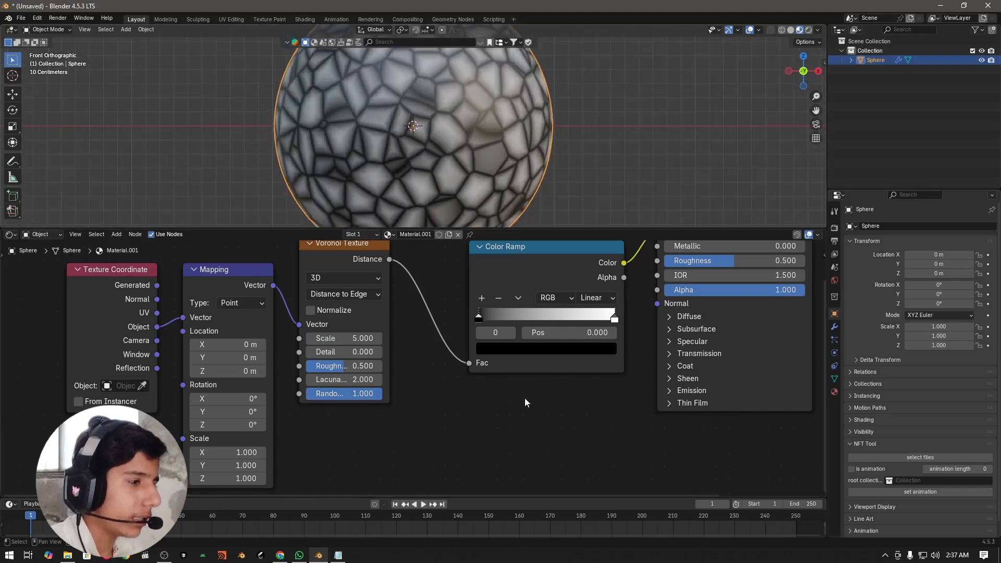
- Change the Color Ramp's white end stop to bright green
{"action": "middle_click_drag", "start_coordinate": [525, 399], "coordinate": [411, 377]}
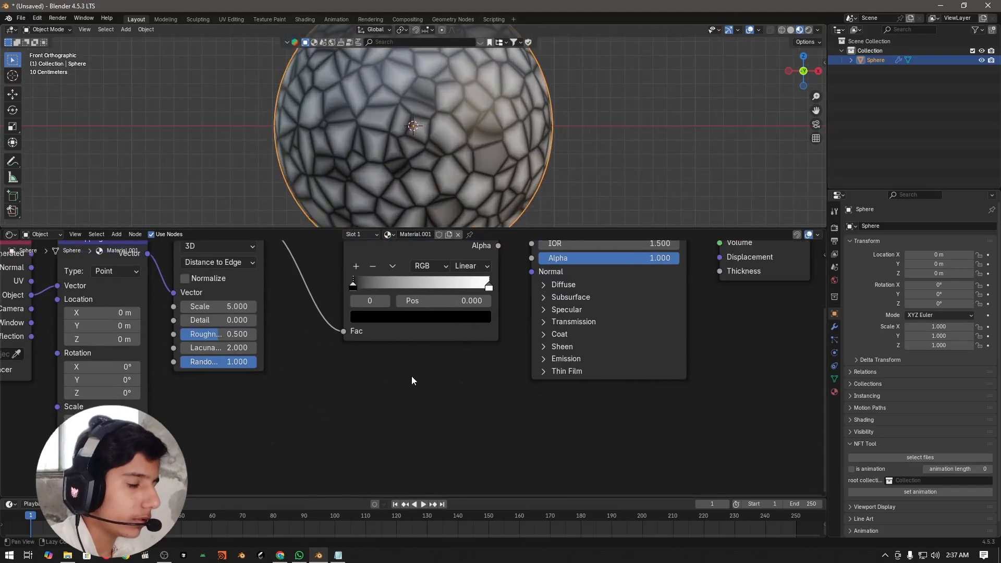
{"action": "left_click", "coordinate": [489, 289]}
{"action": "left_click", "coordinate": [472, 316]}
{"action": "left_click_drag", "start_coordinate": [402, 156], "coordinate": [360, 131]}
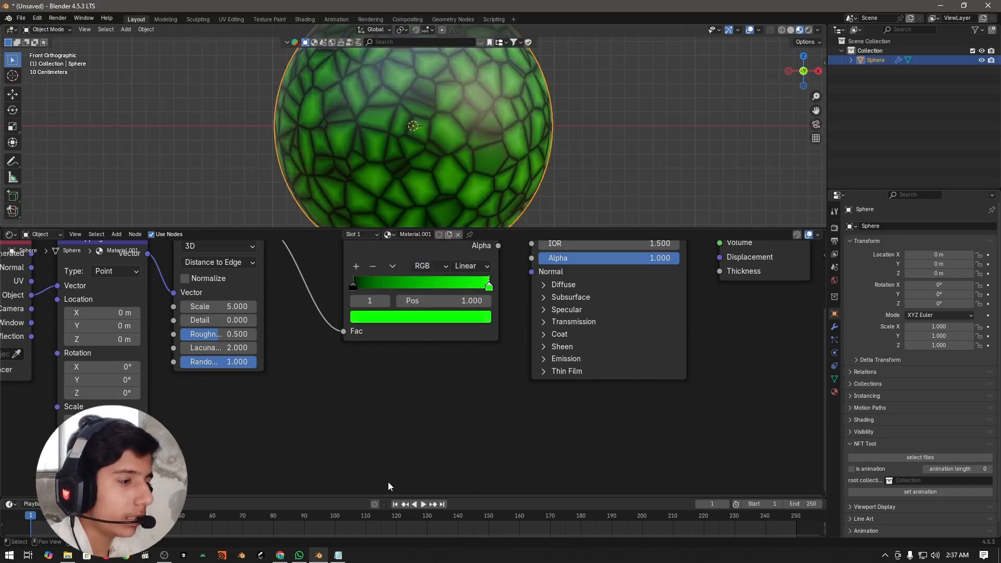
- Add a Bump node and place it below the Color Ramp
{"action": "scroll", "coordinate": [425, 451], "scroll_direction": "down", "scroll_amount": 1}
{"action": "key", "text": "shift+a"}
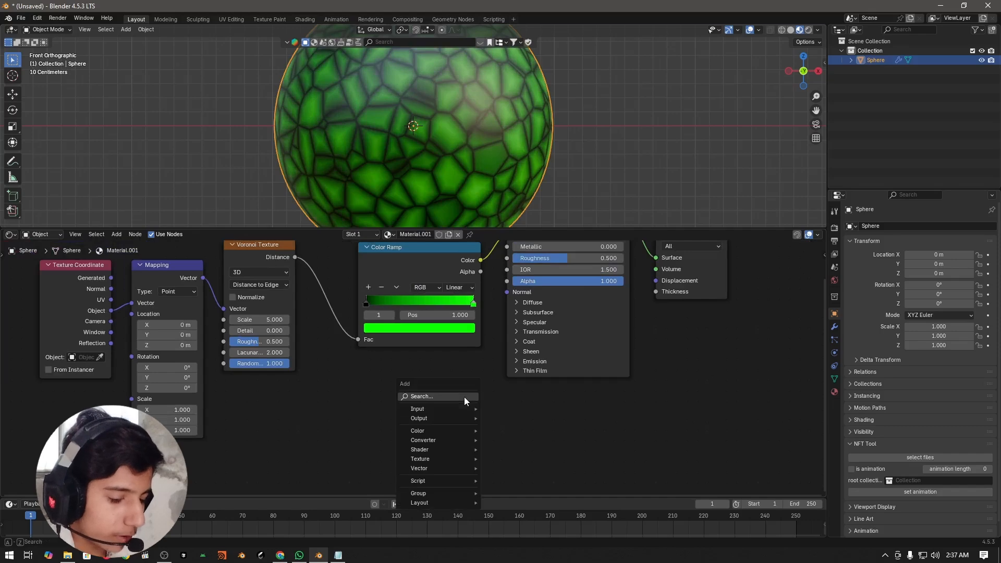
{"action": "type", "text": "bump"}
{"action": "key", "text": "Return"}
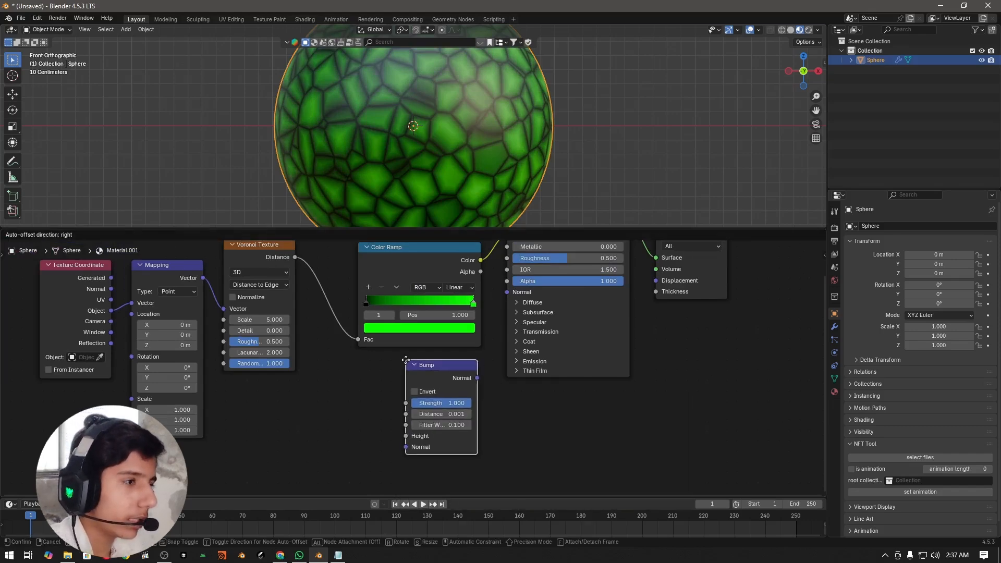
{"action": "left_click", "coordinate": [406, 360]}
- Connect the Bump output to the Principled BSDF's Normal and the Voronoi Distance output to the Bump Height
{"action": "middle_click_drag", "start_coordinate": [334, 411], "coordinate": [297, 404]}
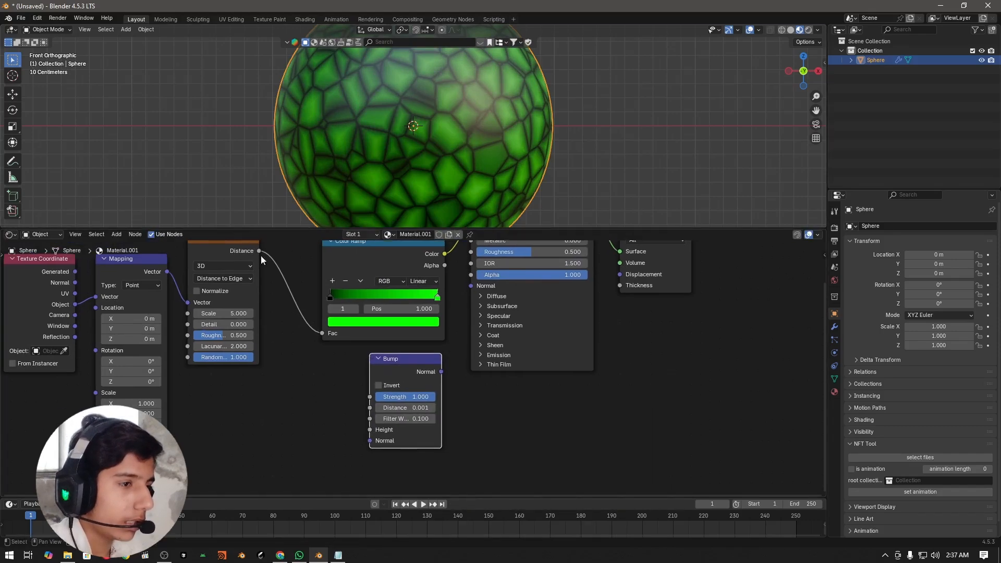
{"action": "middle_click_drag", "start_coordinate": [260, 255], "coordinate": [211, 309]}
{"action": "left_click_drag", "start_coordinate": [391, 426], "coordinate": [422, 341]}
{"action": "mouse_move", "coordinate": [358, 420]}
{"action": "left_mouse_down"}
{"action": "mouse_move", "coordinate": [319, 419]}
{"action": "mouse_move", "coordinate": [424, 372]}
{"action": "mouse_move", "coordinate": [335, 400]}
{"action": "mouse_move", "coordinate": [349, 429]}
{"action": "left_mouse_up"}
{"action": "left_click", "coordinate": [245, 428]}
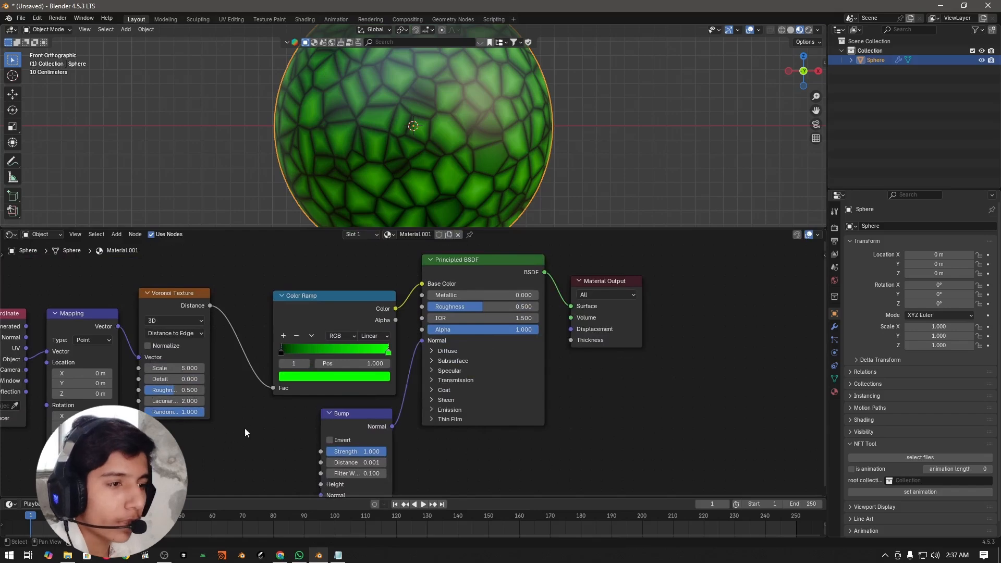
{"action": "middle_click_drag", "start_coordinate": [240, 413], "coordinate": [228, 388]}
{"action": "left_click_drag", "start_coordinate": [197, 280], "coordinate": [305, 461]}
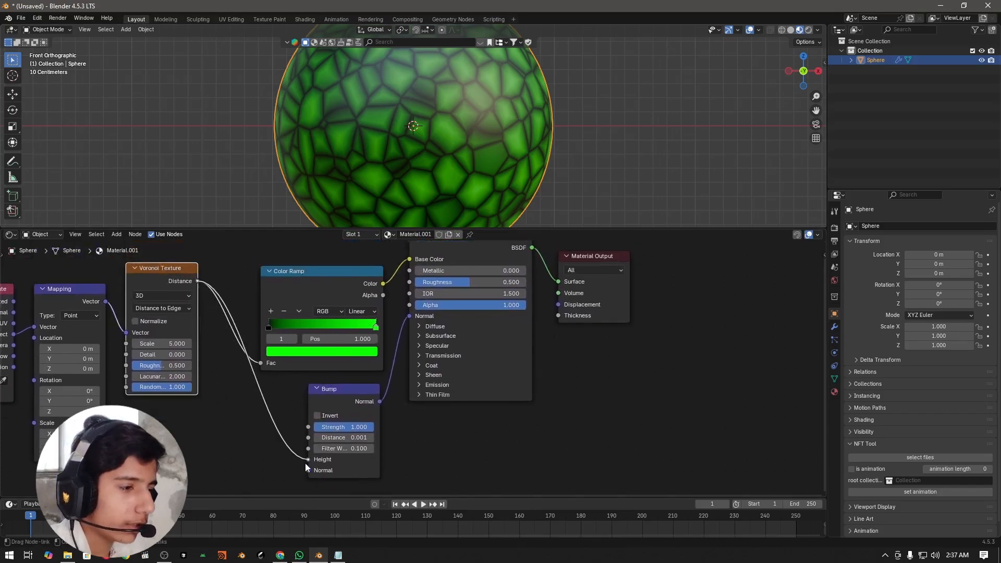
{"action": "scroll", "coordinate": [509, 157], "scroll_direction": "up", "scroll_amount": 1}
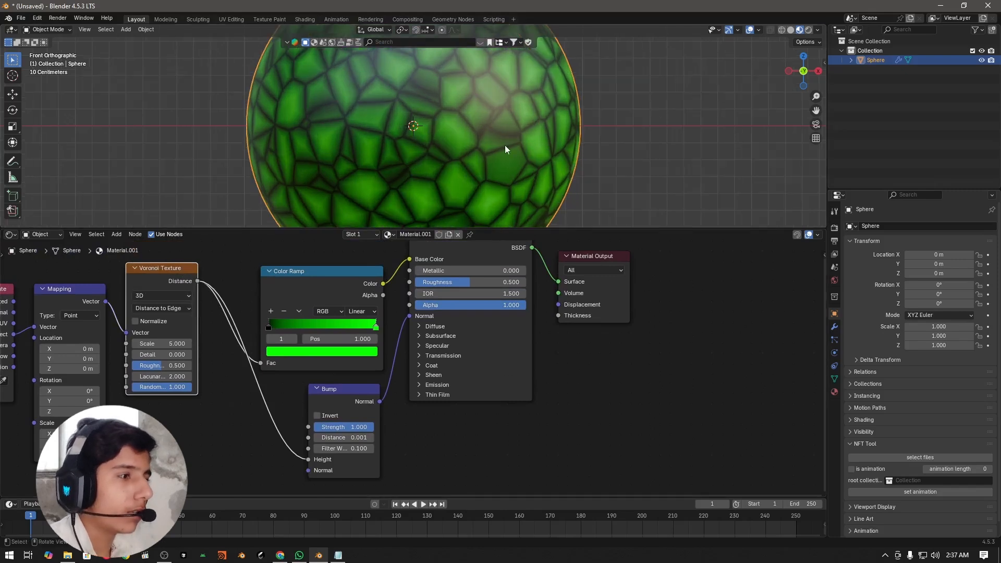
- Set the Bump node's distance to 1
{"action": "middle_click_drag", "start_coordinate": [418, 461], "coordinate": [402, 405]}
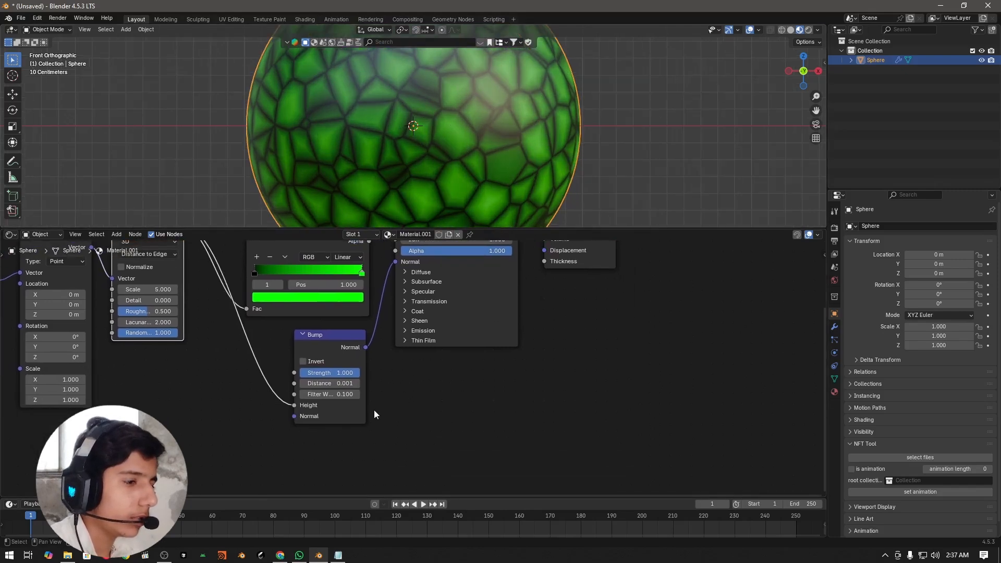
{"action": "scroll", "coordinate": [375, 414], "scroll_direction": "up", "scroll_amount": 3}
{"action": "left_click_drag", "start_coordinate": [263, 398], "coordinate": [314, 397]}
{"action": "left_click", "coordinate": [260, 396]}
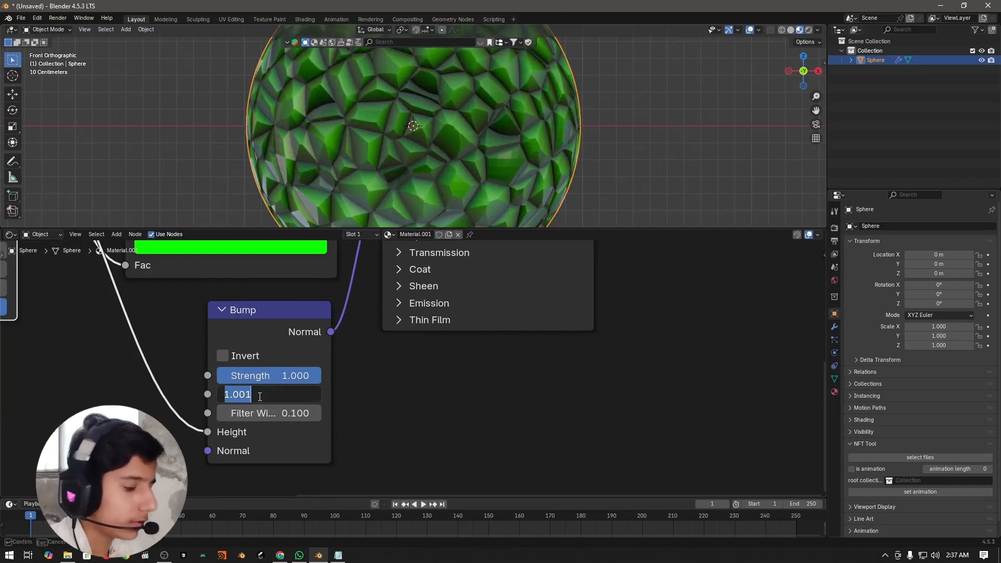
{"action": "type", "text": "1"}
{"action": "key", "text": "Return"}
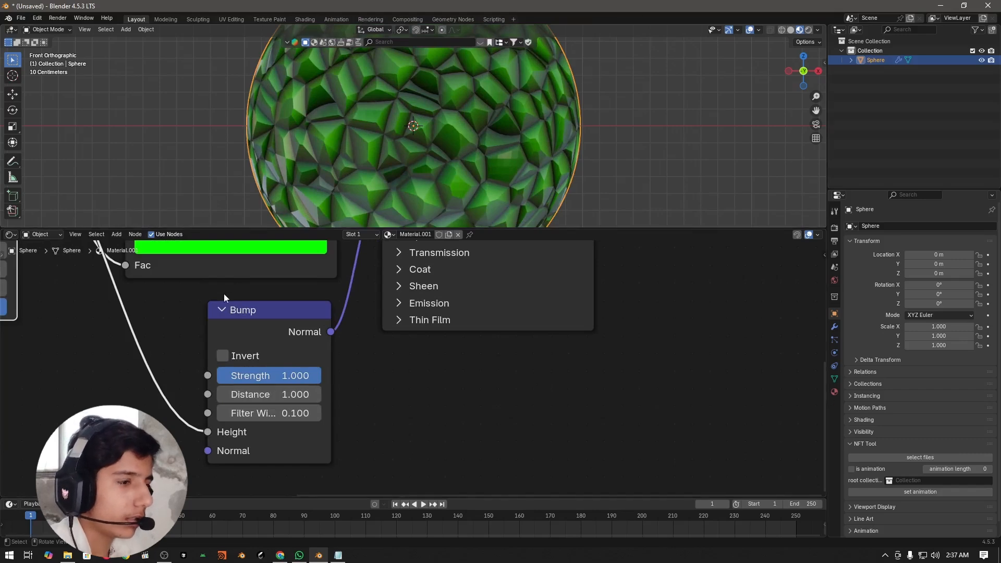
- Lower the Bump node's distance to 0.230 and check the sphere from another angle and the front view
{"action": "left_click", "coordinate": [288, 397]}
{"action": "key", "text": "Return"}
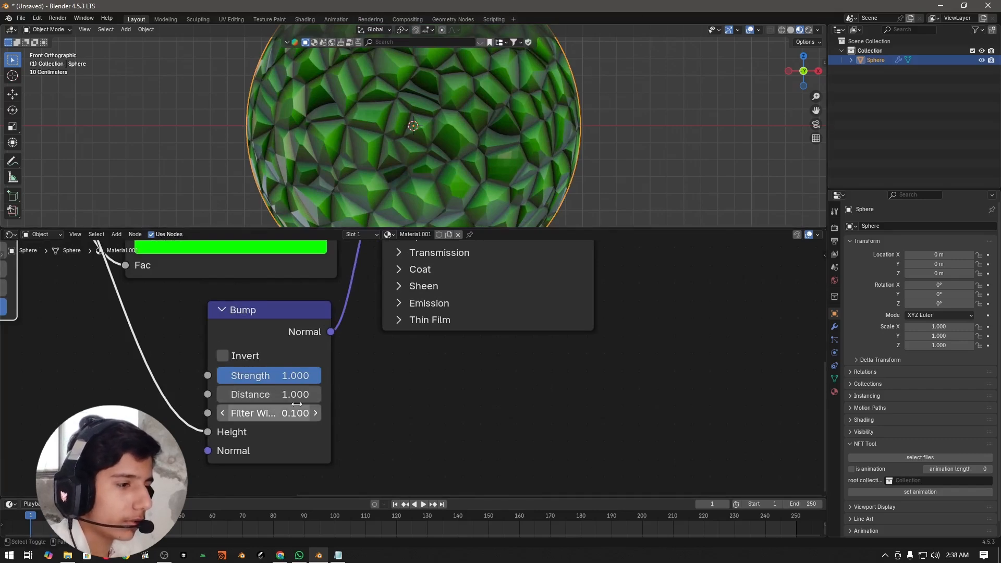
{"action": "left_click_drag", "start_coordinate": [285, 397], "coordinate": [217, 397]}
{"action": "middle_click_drag", "start_coordinate": [652, 114], "coordinate": [591, 148]}
{"action": "key", "text": "KP_1"}
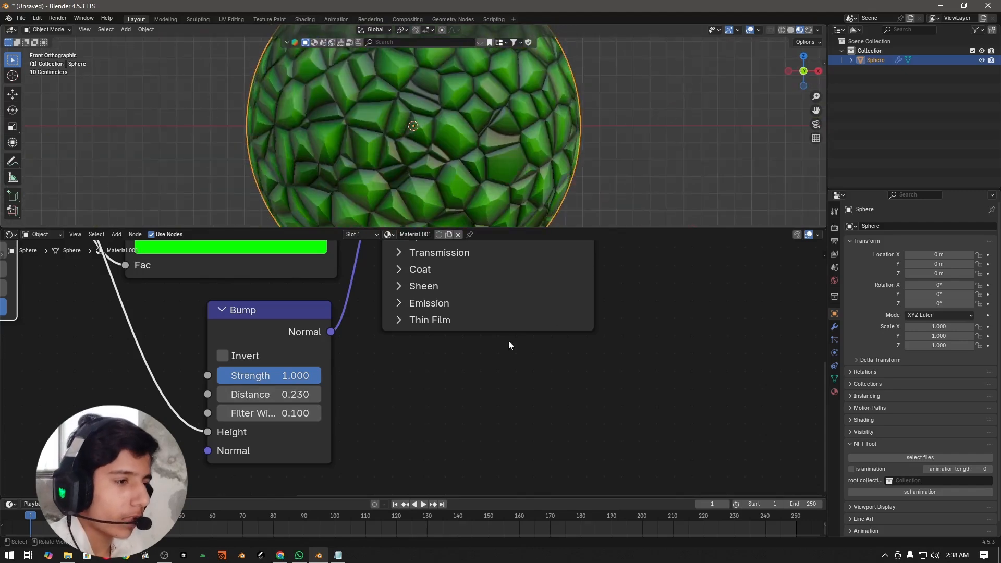
- Move the Voronoi Texture node down to free the space above it between Mapping and Color Ramp
{"action": "scroll", "coordinate": [371, 412], "scroll_direction": "down", "scroll_amount": 4}
{"action": "scroll", "coordinate": [328, 426], "scroll_direction": "up", "scroll_amount": 1}
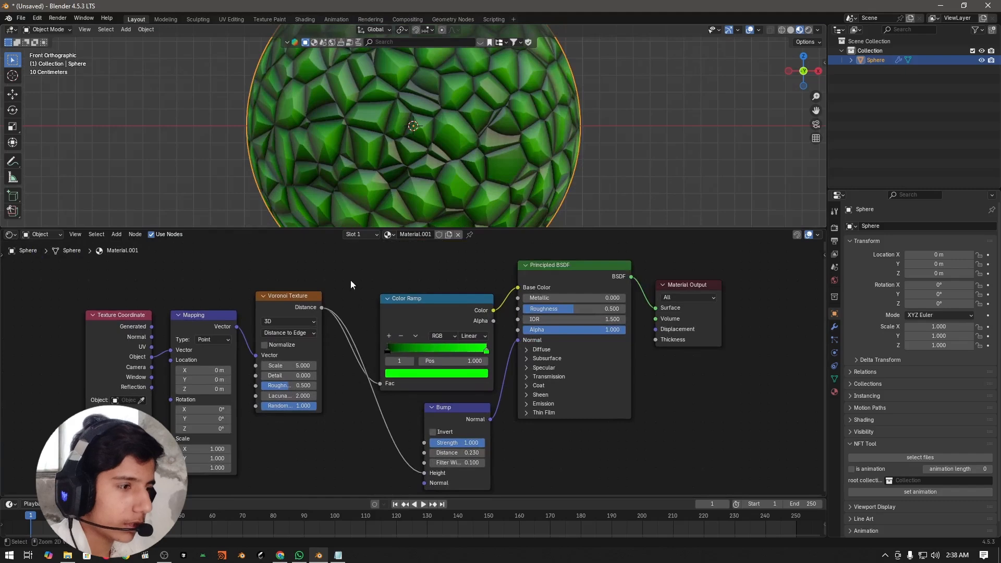
{"action": "mouse_move", "coordinate": [352, 298]}
{"action": "right_mouse_down", "text": "alt"}
{"action": "mouse_move", "coordinate": [333, 366]}
{"action": "mouse_move", "coordinate": [347, 388]}
{"action": "right_mouse_up", "text": "alt"}
{"action": "left_click_drag", "start_coordinate": [297, 296], "coordinate": [283, 386]}
{"action": "left_click", "coordinate": [328, 313]}
{"action": "key", "text": "shift+a"}
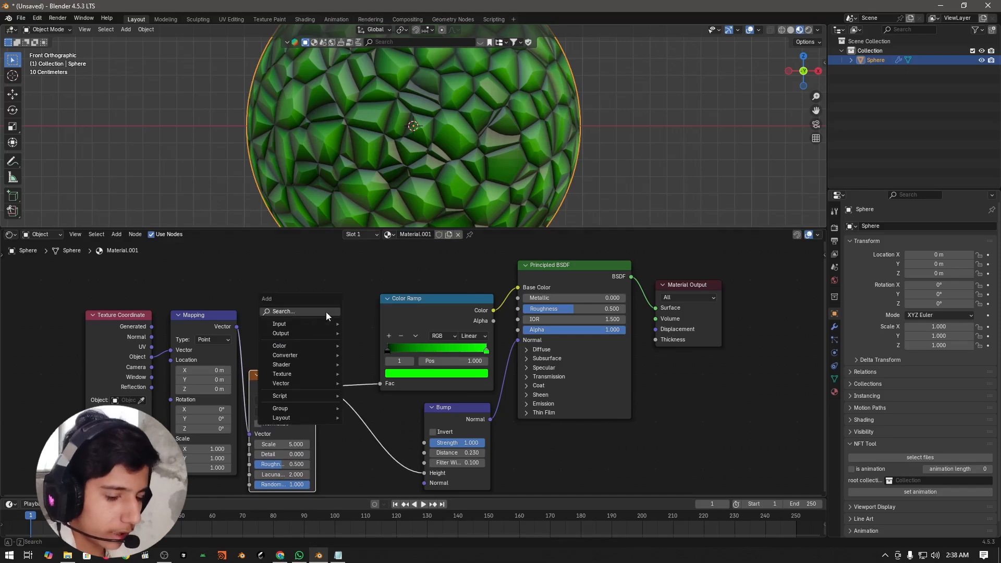
{"action": "left_click", "coordinate": [327, 312]}
{"action": "type", "text": "r"}
{"action": "left_click", "coordinate": [236, 268]}
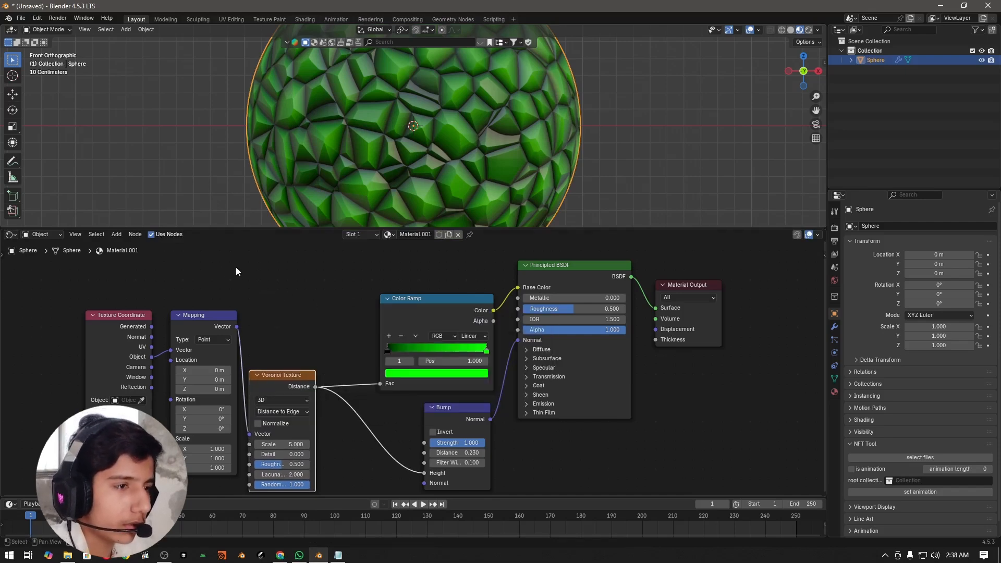
- Add a Reroute point on the link between the Voronoi Texture's Distance output and the Color Ramp's Fac input
{"action": "key", "text": "shift+a"}
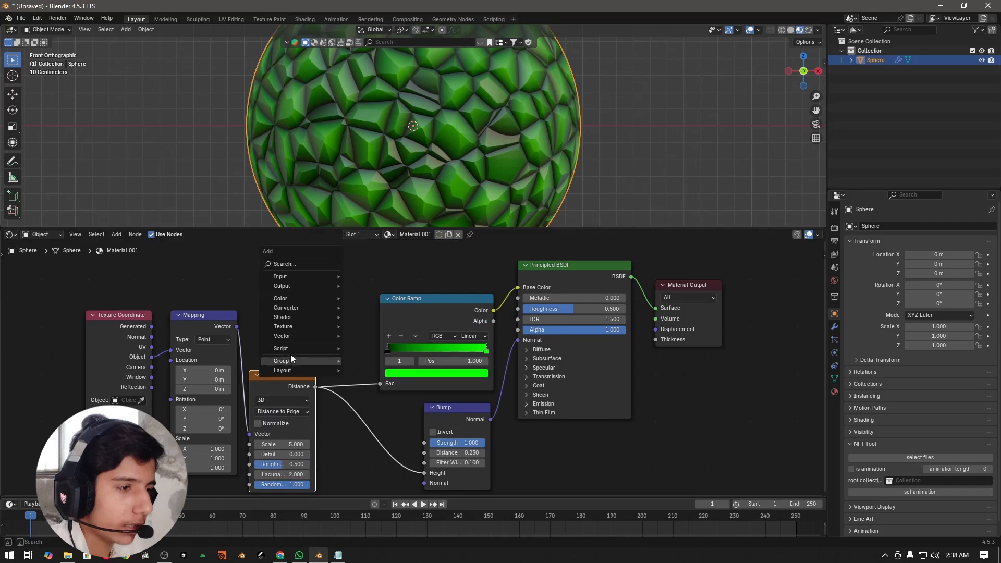
{"action": "mouse_move", "coordinate": [289, 368]}
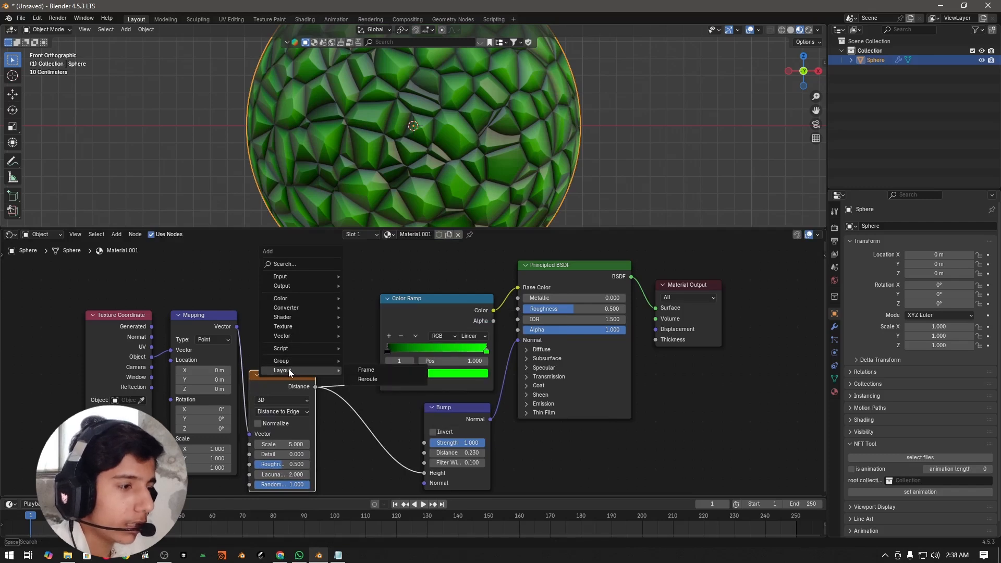
{"action": "left_click", "coordinate": [379, 380]}
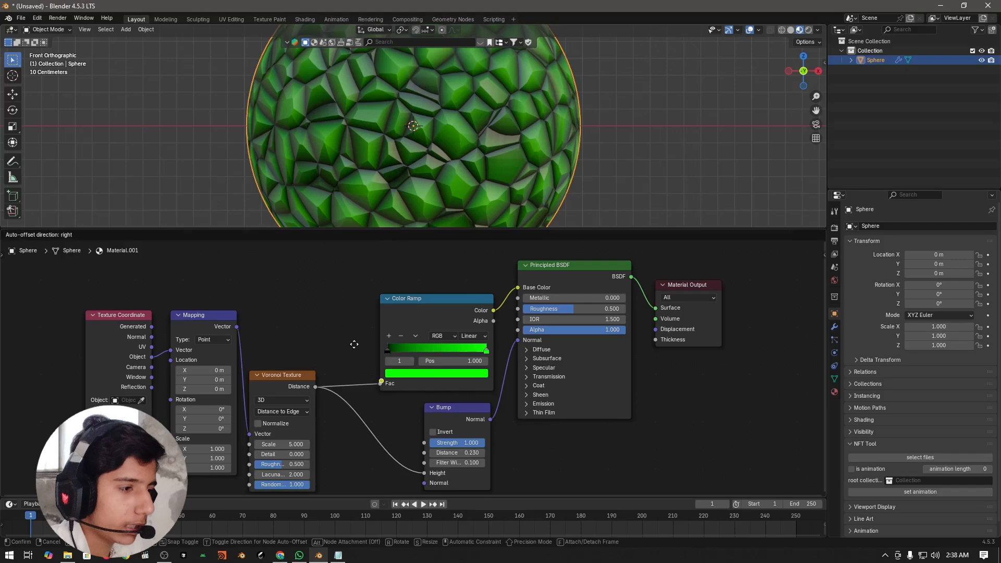
{"action": "left_click", "coordinate": [347, 390]}
- Cut the direct link from the Voronoi Texture to the Bump Height and connect the reroute point to Height instead
{"action": "scroll", "coordinate": [360, 389], "scroll_direction": "up", "scroll_amount": 2}
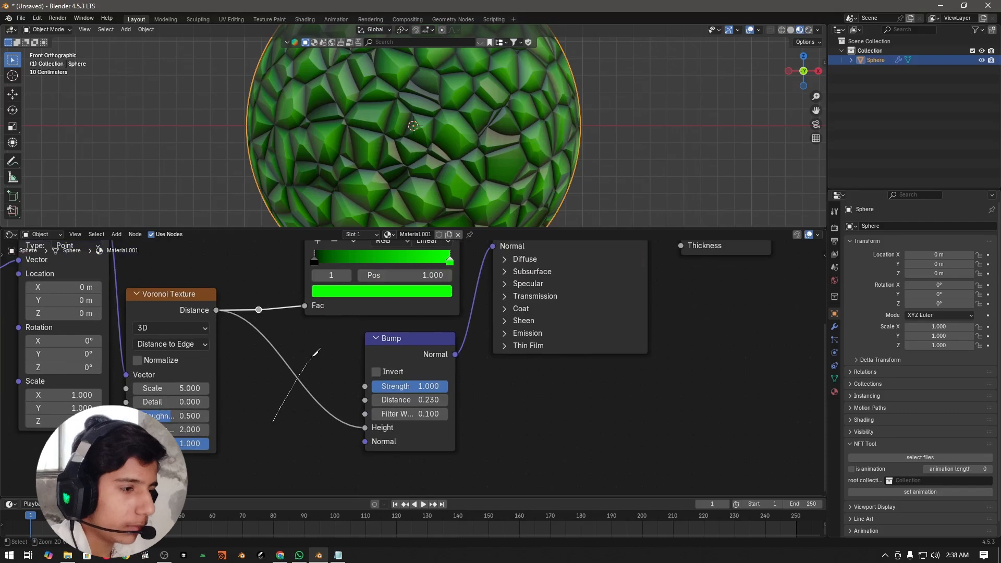
{"action": "right_click_drag", "start_coordinate": [316, 353], "coordinate": [281, 329], "text": "ctrl"}
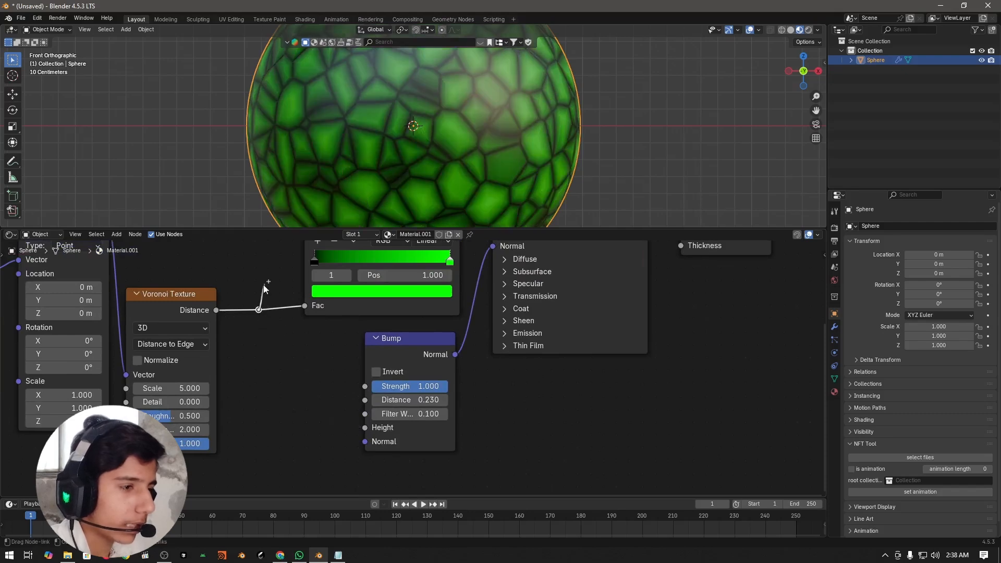
{"action": "mouse_move", "coordinate": [259, 309]}
{"action": "left_mouse_down"}
{"action": "mouse_move", "coordinate": [250, 429]}
{"action": "mouse_move", "coordinate": [360, 430]}
{"action": "left_mouse_up"}
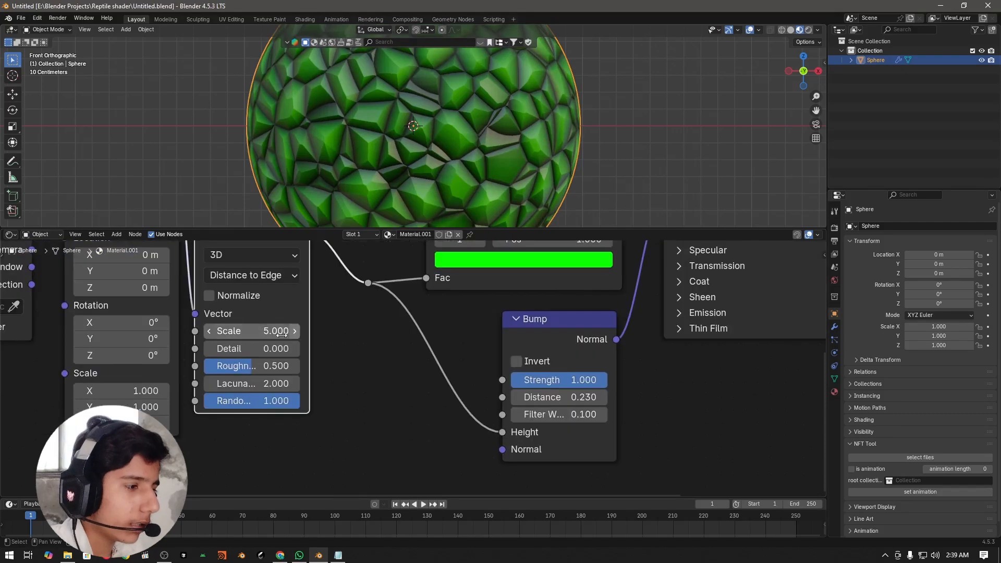
- Set the Voronoi Texture's scale to 16
{"action": "left_click_drag", "start_coordinate": [281, 334], "coordinate": [386, 369]}
{"action": "key", "text": "Home"}
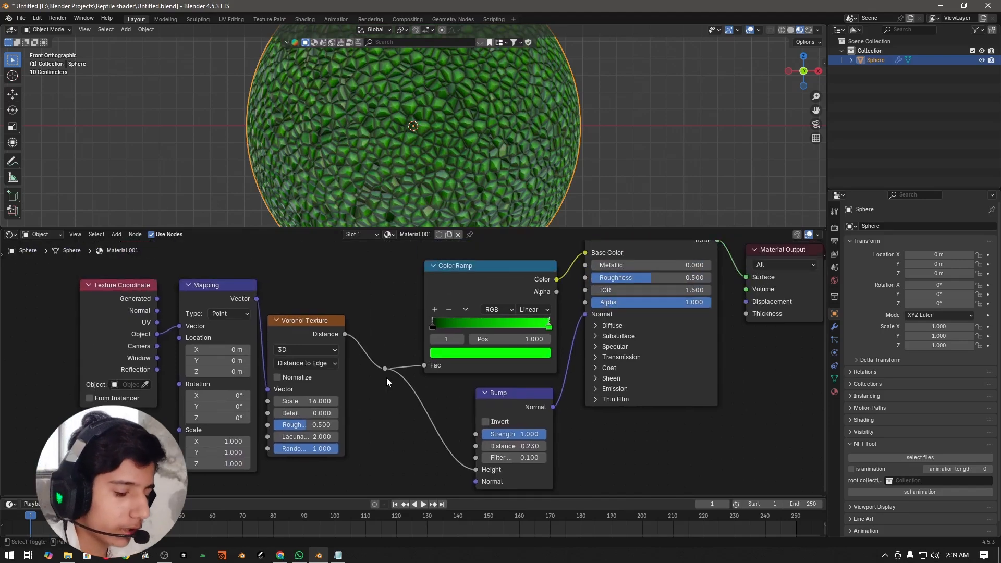
- Add a Mix Color node in Mix mode on the link between the Voronoi Texture and the reroute point
{"action": "key", "text": "shift+a"}
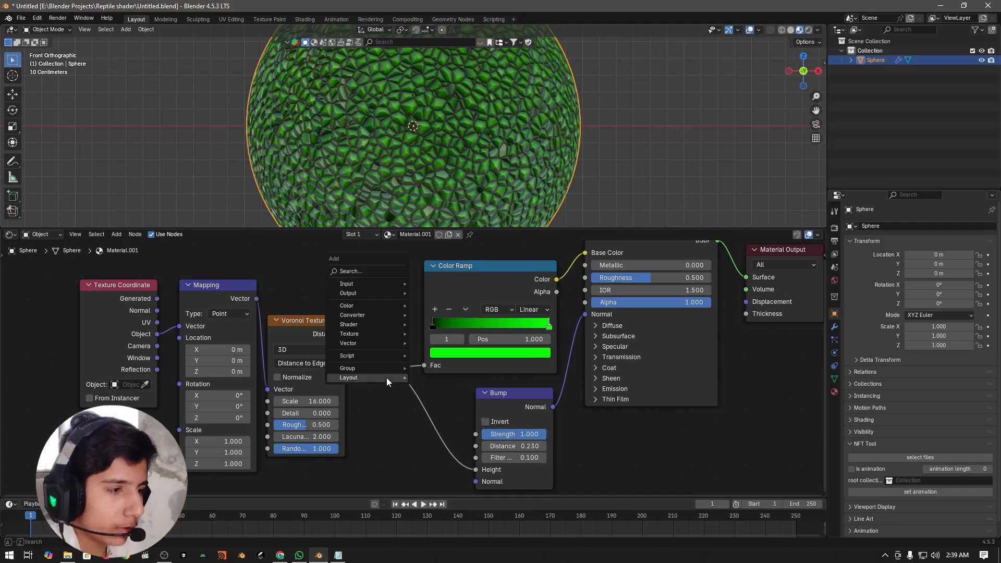
{"action": "type", "text": "mix coo"}
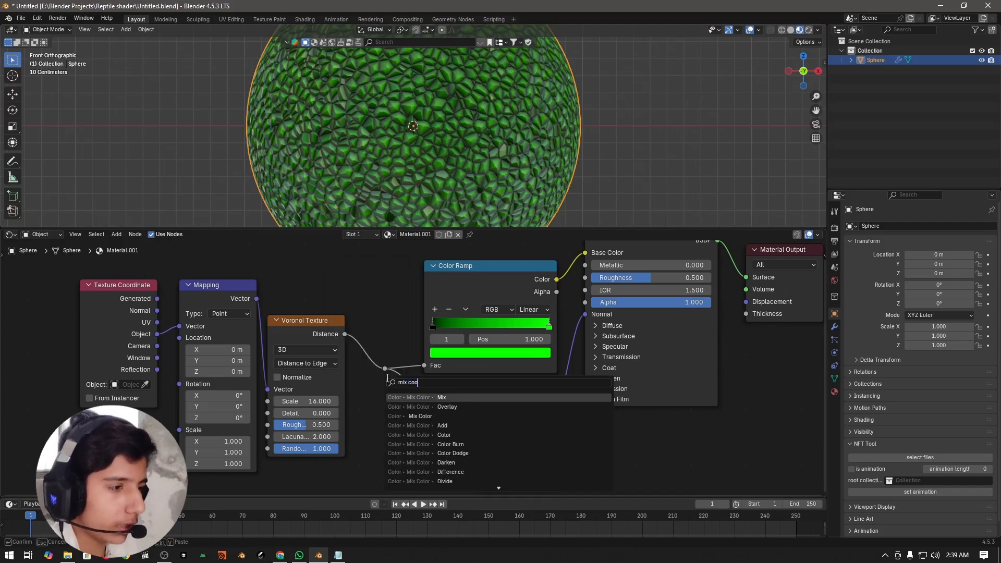
{"action": "key", "text": "BackSpace"}
{"action": "key", "text": "Return"}
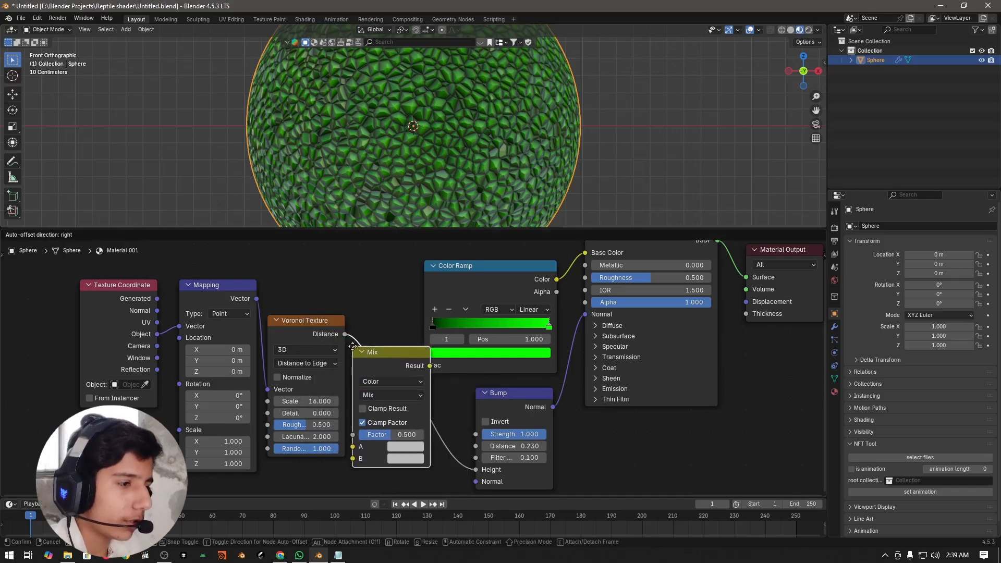
{"action": "left_click", "coordinate": [374, 337]}
- Duplicate the Voronoi Texture node below the original and connect the copy's Distance output to the Mix node's B input
{"action": "scroll", "coordinate": [443, 454], "scroll_direction": "down", "scroll_amount": 2}
{"action": "middle_click_drag", "start_coordinate": [413, 448], "coordinate": [437, 392]}
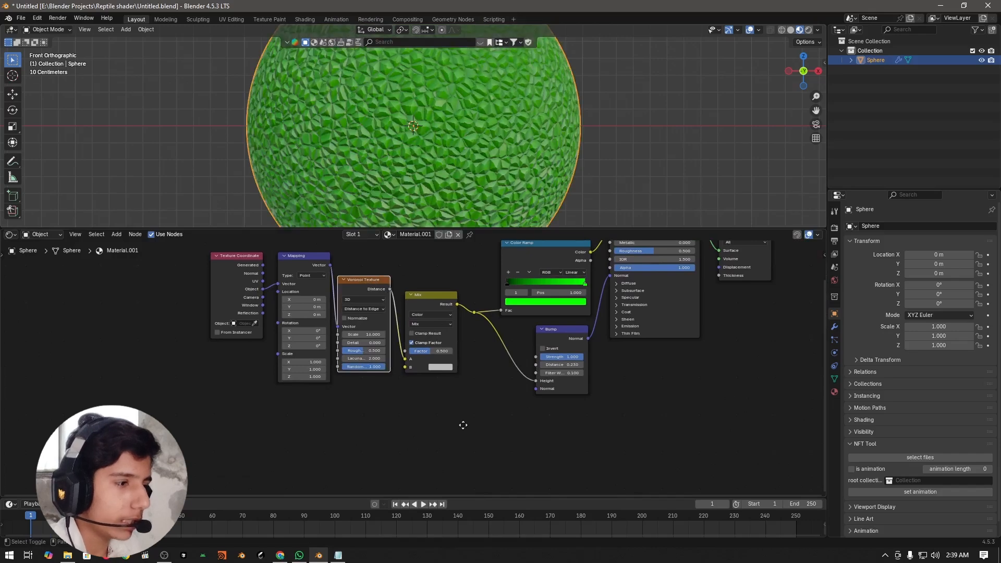
{"action": "key", "text": "shift+d"}
{"action": "left_click", "coordinate": [420, 401]}
{"action": "scroll", "coordinate": [417, 401], "scroll_direction": "up", "scroll_amount": 2}
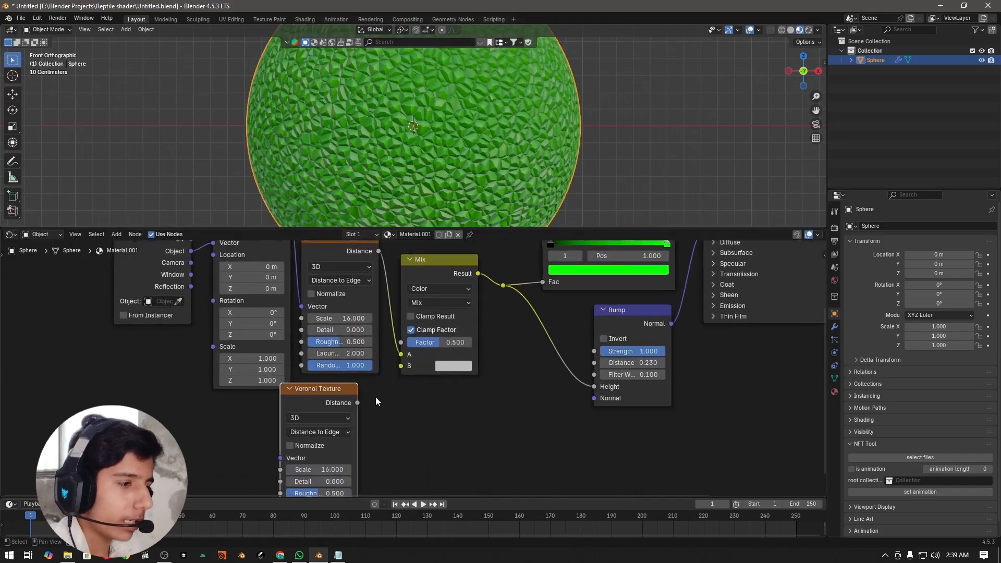
{"action": "left_click_drag", "start_coordinate": [358, 402], "coordinate": [379, 408]}
{"action": "scroll", "coordinate": [379, 408], "scroll_direction": "down", "scroll_amount": 5}
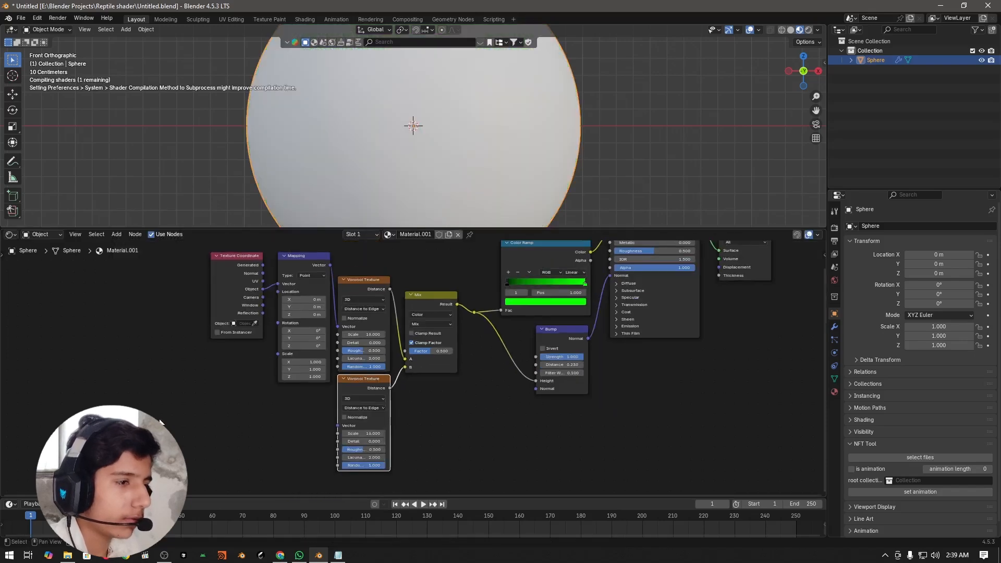
- Move the Texture Coordinate and Mapping nodes away from the textures and connect Mapping's Vector output to the second Voronoi Texture's Vector input
{"action": "left_click_drag", "start_coordinate": [160, 421], "coordinate": [308, 254]}
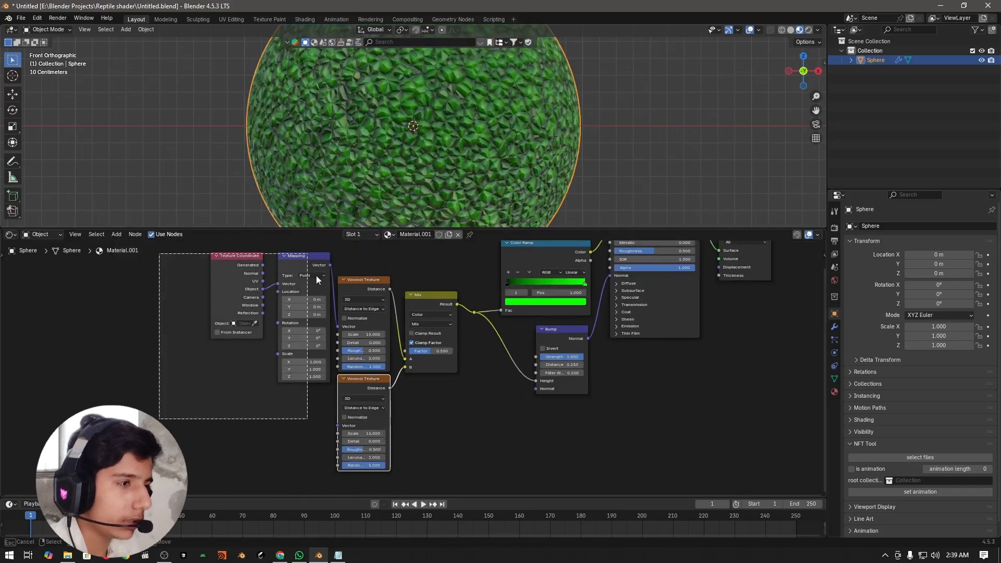
{"action": "key", "text": "g"}
{"action": "left_click", "coordinate": [227, 338]}
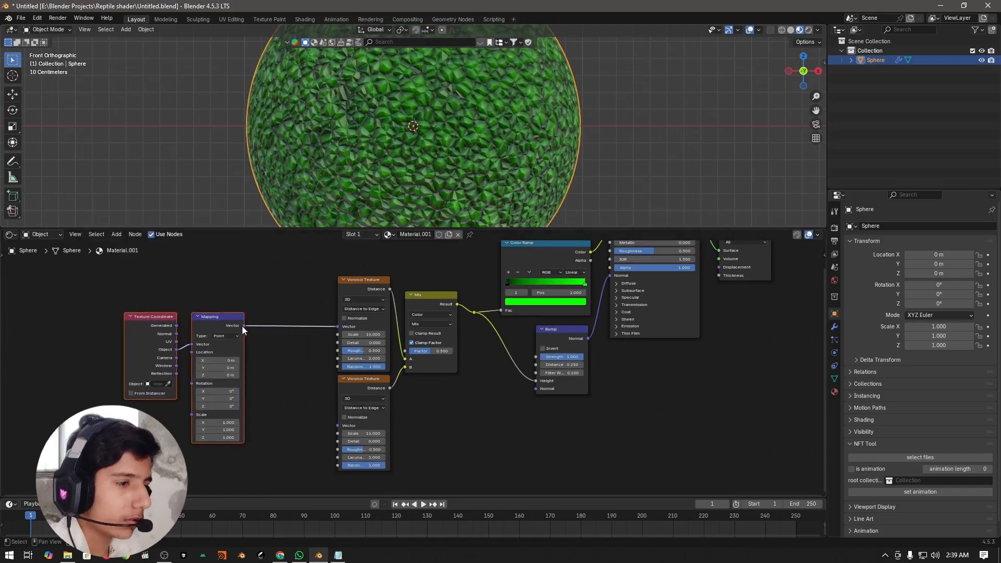
{"action": "left_click_drag", "start_coordinate": [243, 326], "coordinate": [336, 425]}
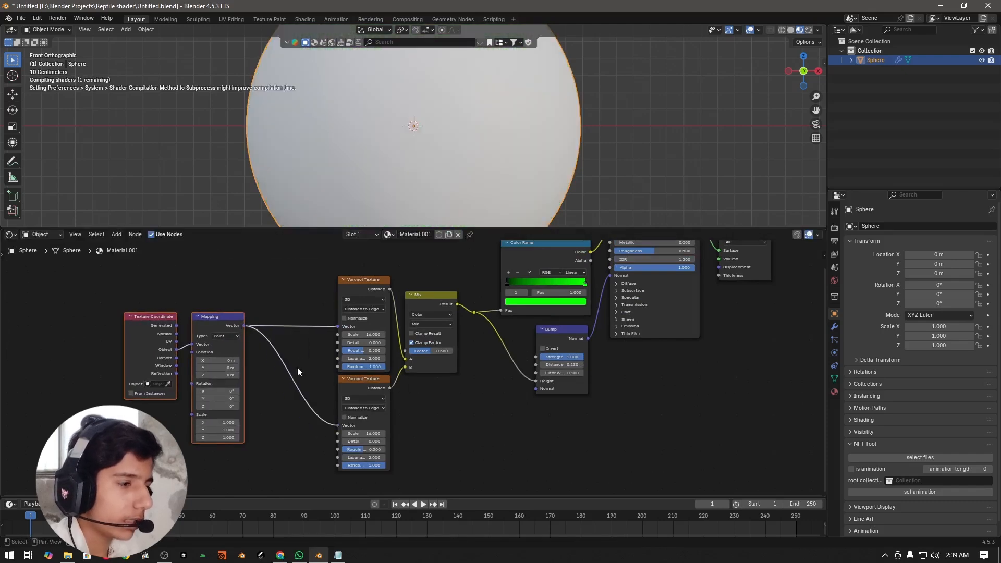
{"action": "key", "text": "g"}
{"action": "left_click", "coordinate": [191, 406]}
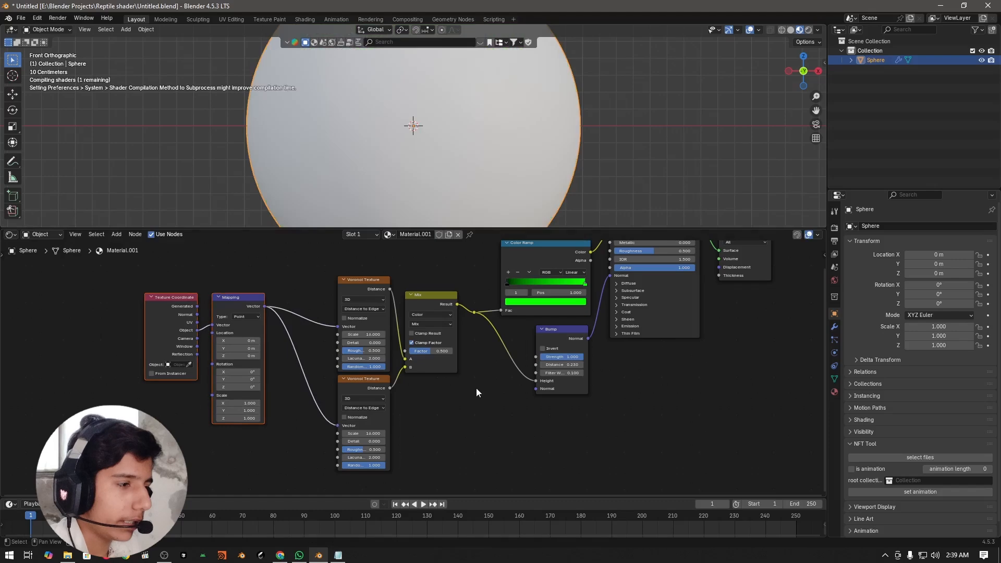
- Set the second Voronoi Texture's scale to 22.1
{"action": "scroll", "coordinate": [478, 387], "scroll_direction": "up", "scroll_amount": 2}
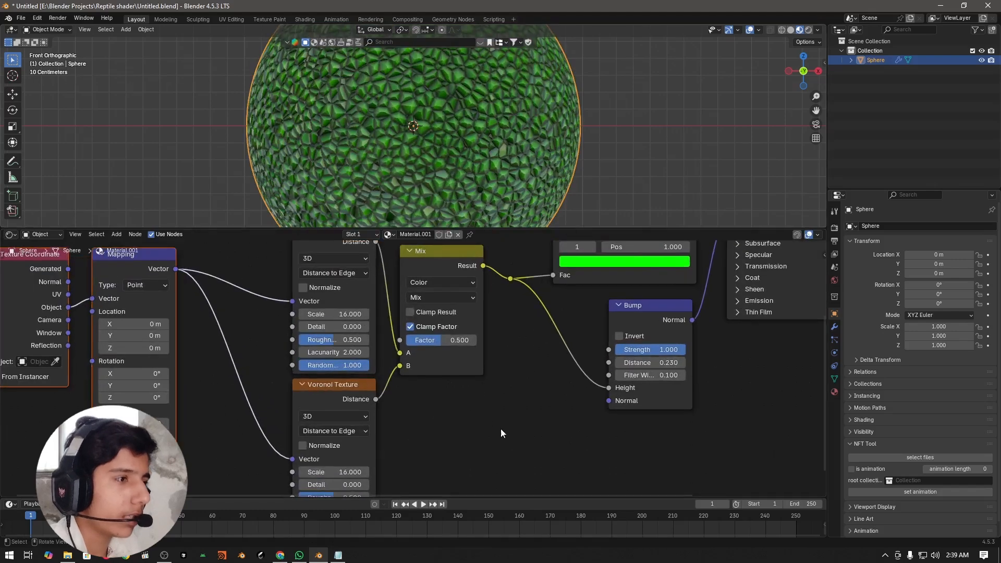
{"action": "middle_click_drag", "start_coordinate": [491, 423], "coordinate": [480, 323]}
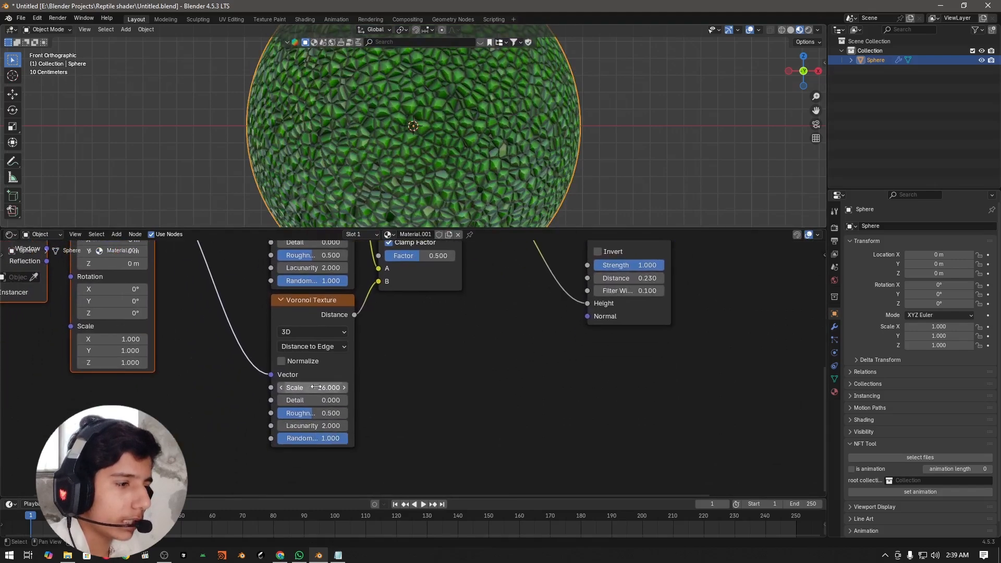
{"action": "left_click_drag", "start_coordinate": [312, 390], "coordinate": [312, 391]}
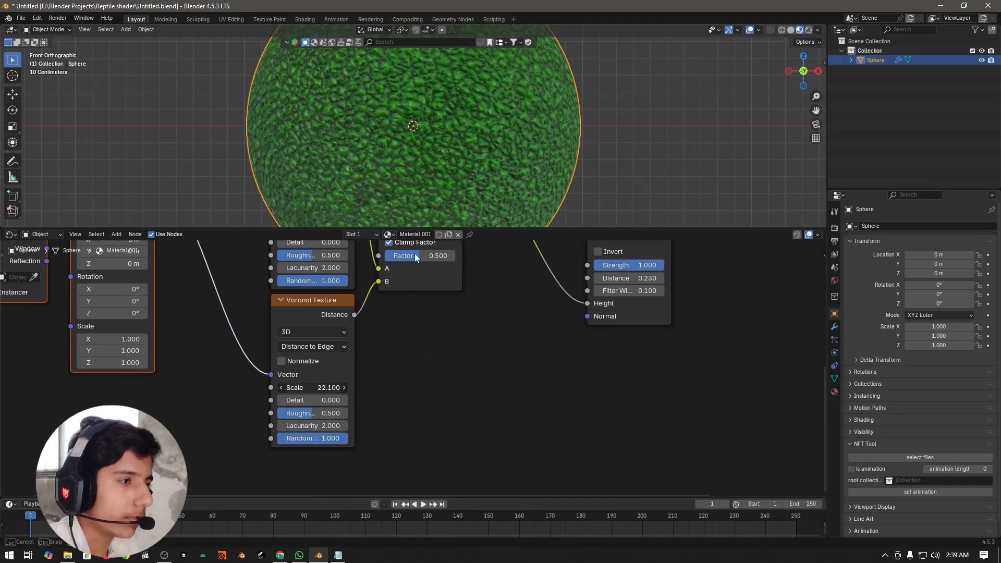
- Set the Mix node's factor to 0.340
{"action": "scroll", "coordinate": [465, 206], "scroll_direction": "up", "scroll_amount": 1}
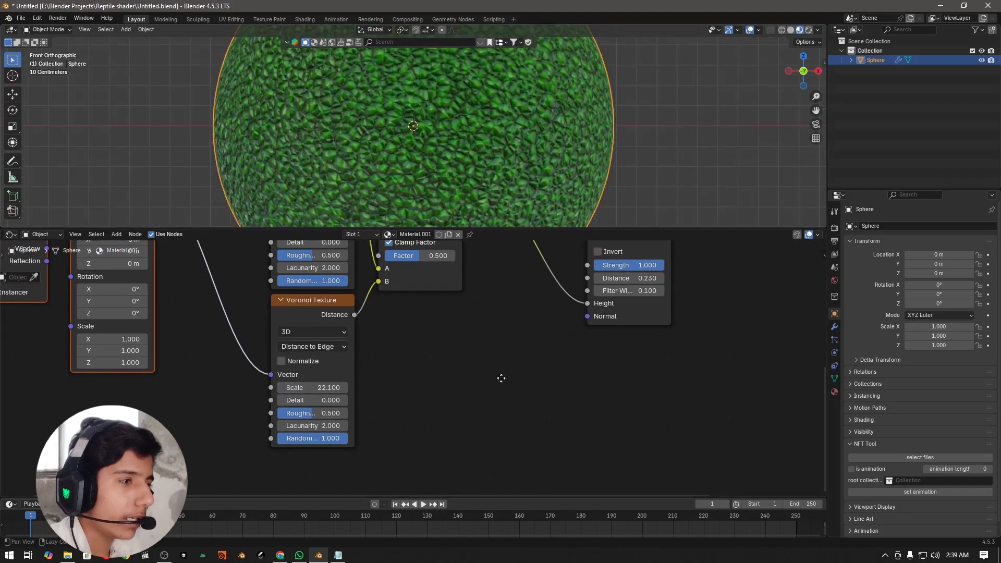
{"action": "middle_click_drag", "start_coordinate": [499, 376], "coordinate": [479, 478]}
{"action": "scroll", "coordinate": [437, 393], "scroll_direction": "up", "scroll_amount": 2}
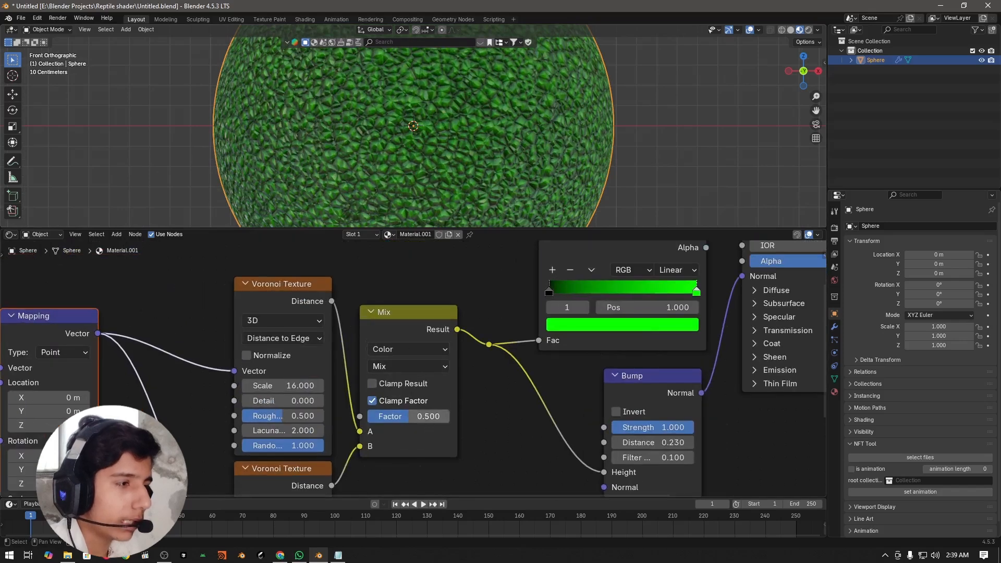
{"action": "left_click_drag", "start_coordinate": [437, 417], "coordinate": [461, 418]}
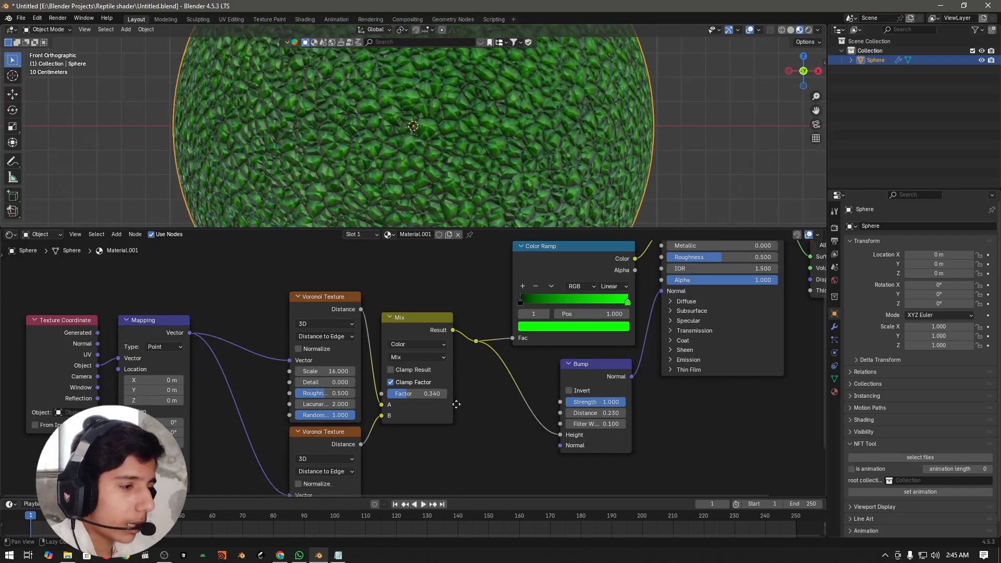
- Move the Mix node higher and add a Noise Texture node above the first Voronoi Texture
{"action": "scroll", "coordinate": [445, 356], "scroll_direction": "down", "scroll_amount": 3}
{"action": "scroll", "coordinate": [437, 393], "scroll_direction": "up", "scroll_amount": 1}
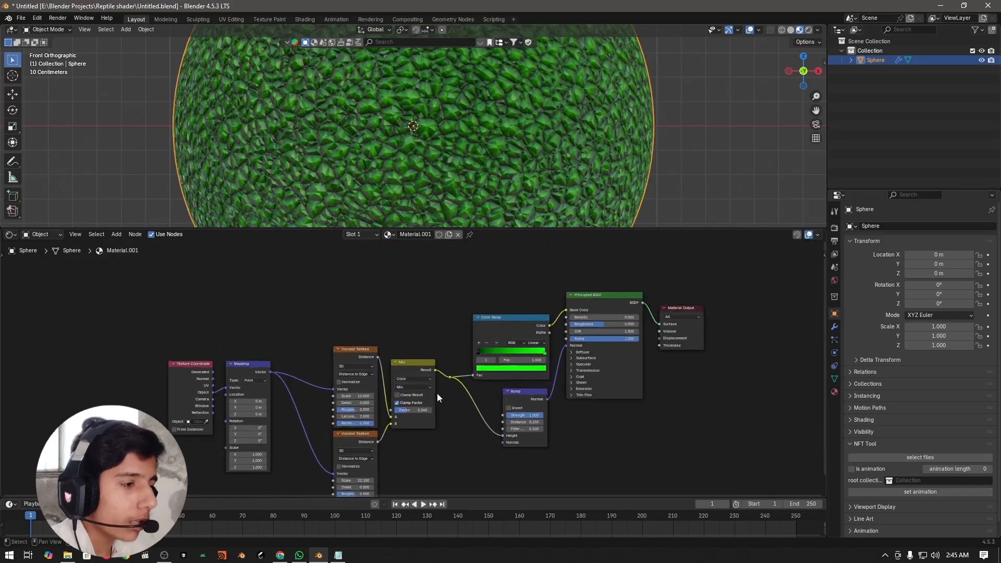
{"action": "left_click_drag", "start_coordinate": [415, 369], "coordinate": [426, 303]}
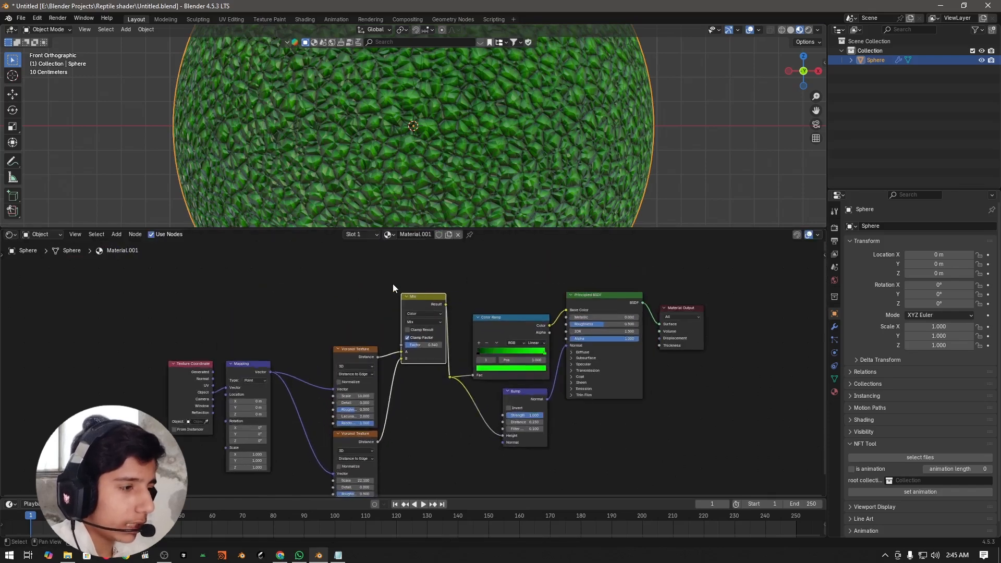
{"action": "key", "text": "shift+a"}
{"action": "type", "text": "noise"}
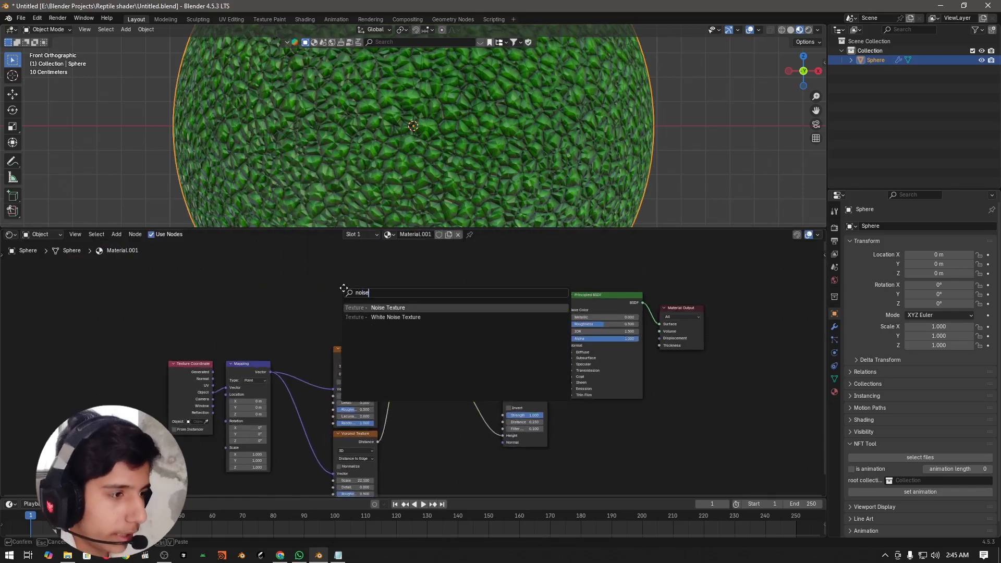
{"action": "key", "text": "Return"}
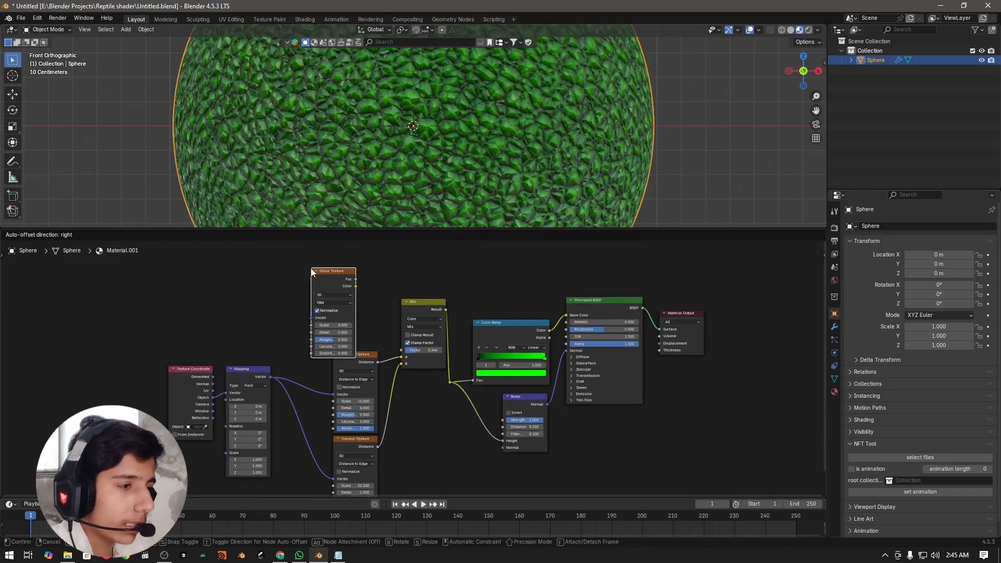
{"action": "left_click", "coordinate": [311, 267]}
- Connect Mapping's Vector output to the Noise Texture's Vector input and move the Noise Texture further from the Mix node
{"action": "scroll", "coordinate": [280, 368], "scroll_direction": "up", "scroll_amount": 3}
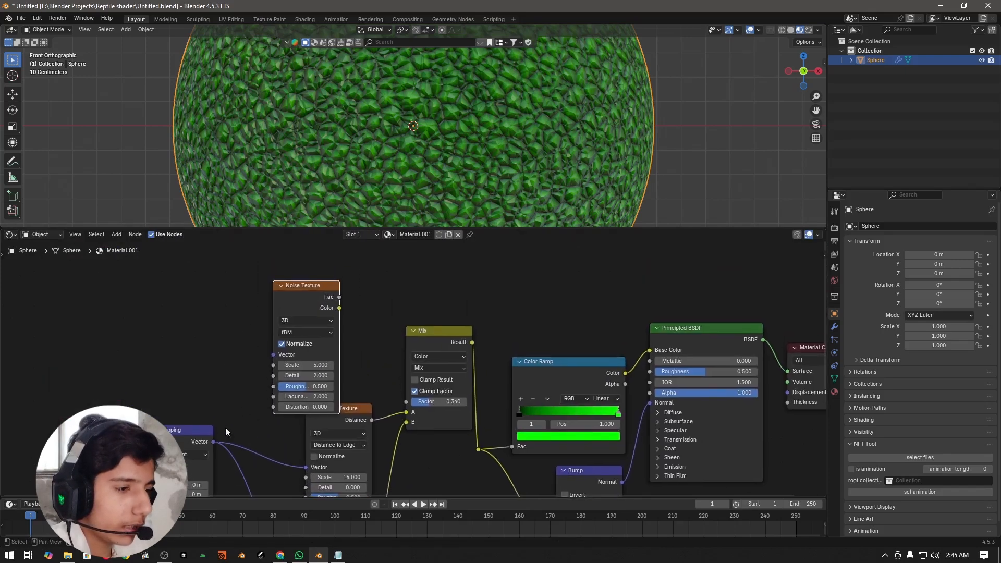
{"action": "left_click_drag", "start_coordinate": [213, 441], "coordinate": [273, 355]}
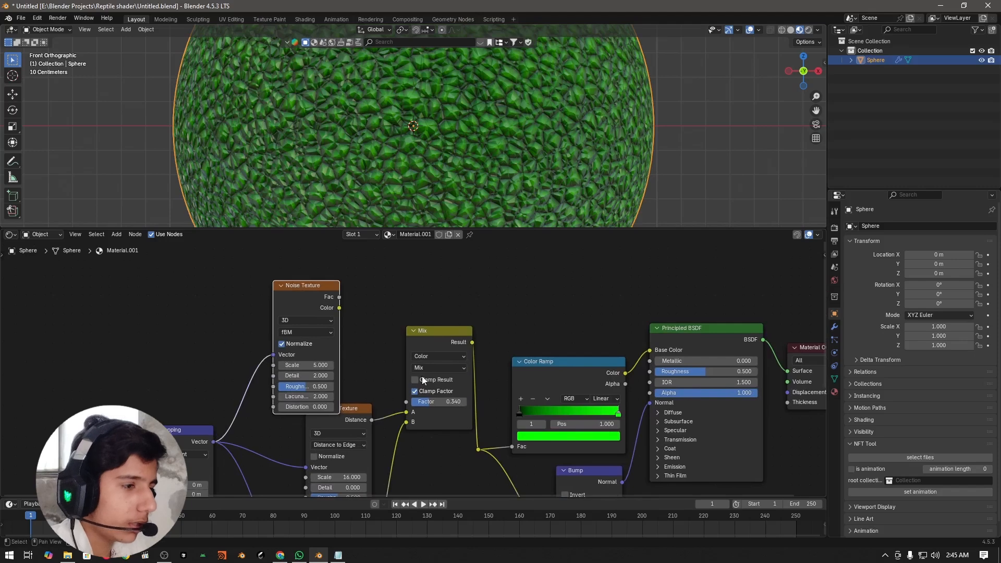
{"action": "key", "text": "g"}
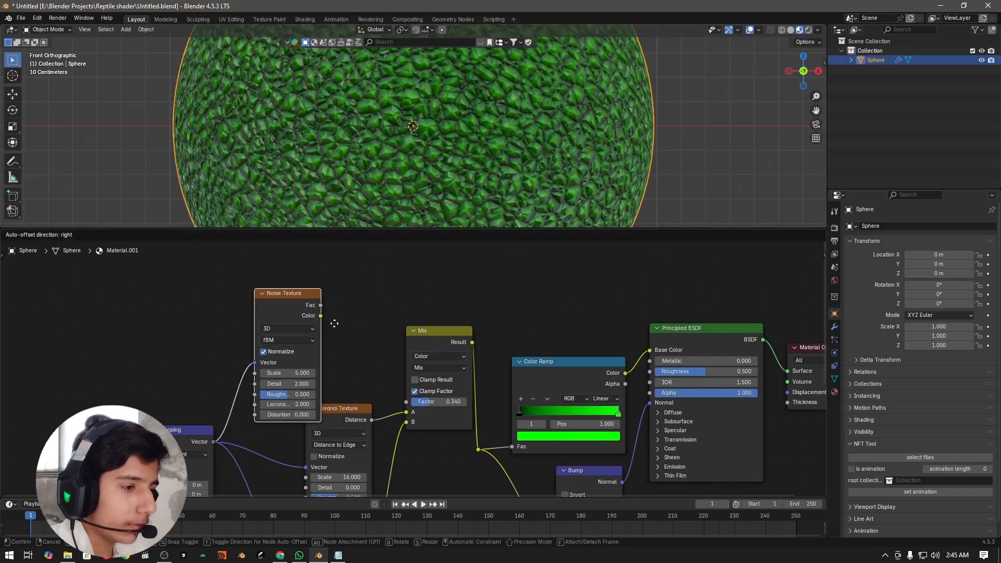
{"action": "left_click", "coordinate": [320, 320]}
- Add a Color Ramp node beside the Noise Texture and connect the noise Fac output to its Fac input
{"action": "key", "text": "shift+a"}
{"action": "type", "text": "co"}
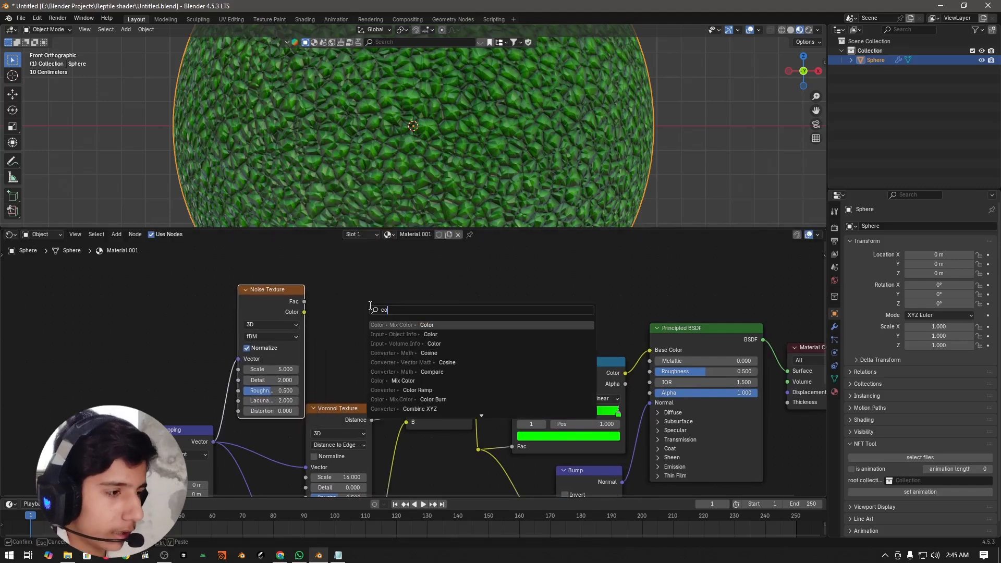
{"action": "type", "text": "lor ra"}
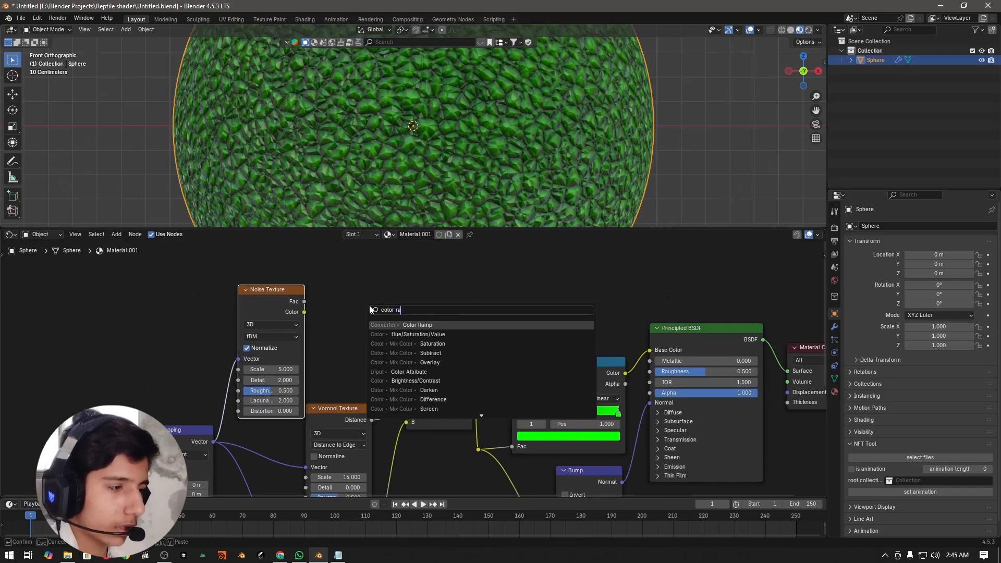
{"action": "key", "text": "Return"}
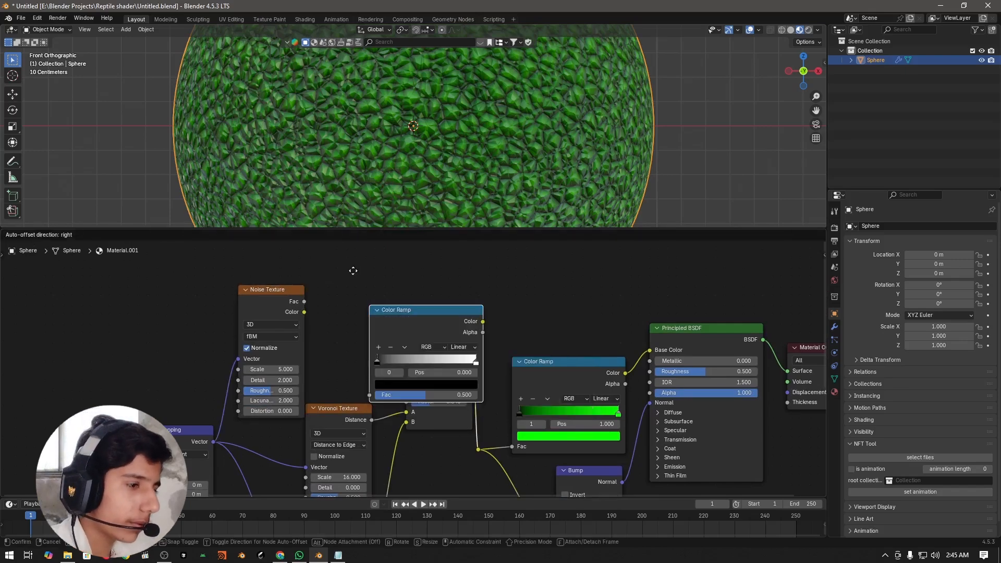
{"action": "left_click", "coordinate": [299, 226]}
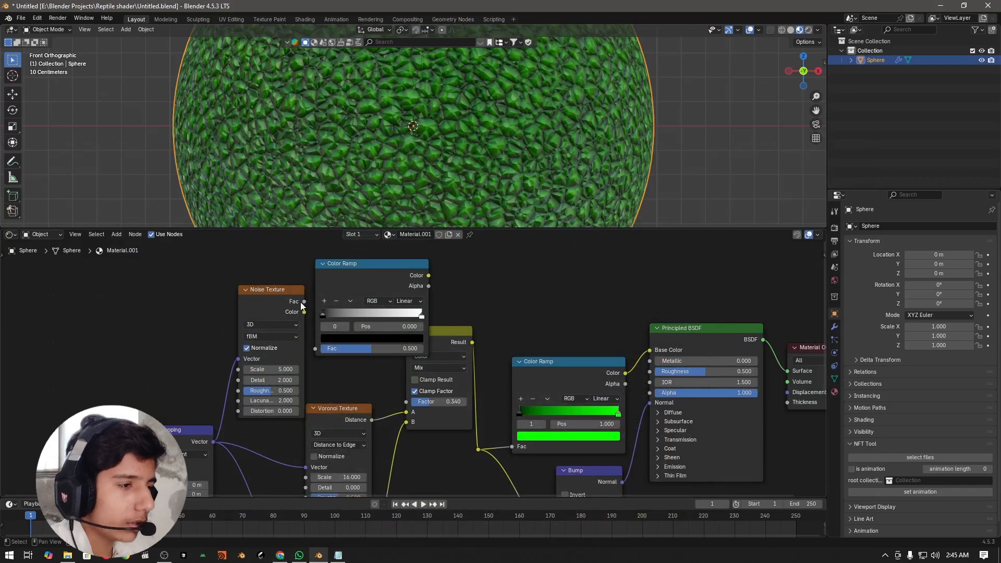
{"action": "left_click_drag", "start_coordinate": [304, 302], "coordinate": [315, 348]}
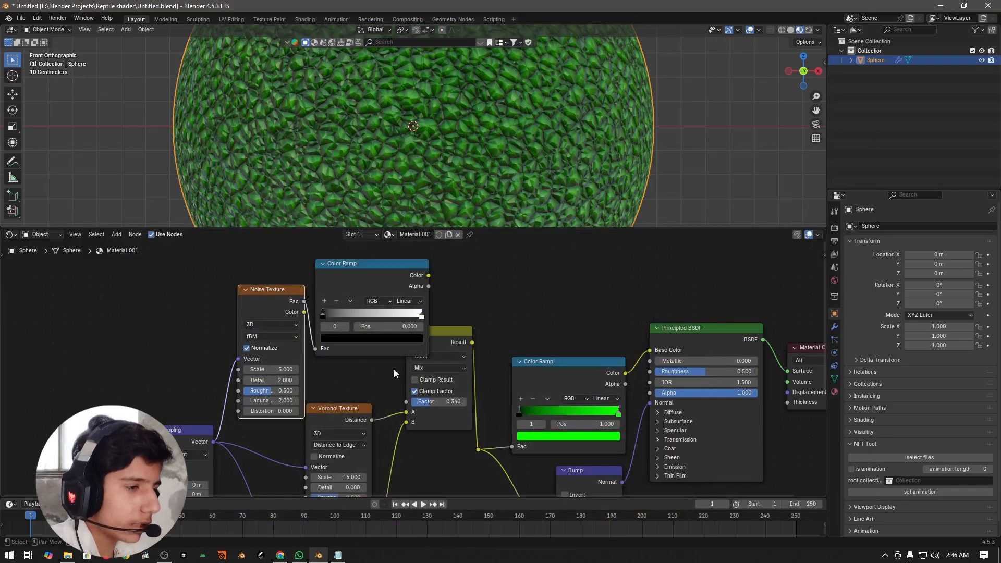
- Switch the viewport to Solid shading and move the coordinate, mapping and texture nodes with the new Color Ramp farther from the Mix node
{"action": "scroll", "coordinate": [396, 372], "scroll_direction": "down", "scroll_amount": 3}
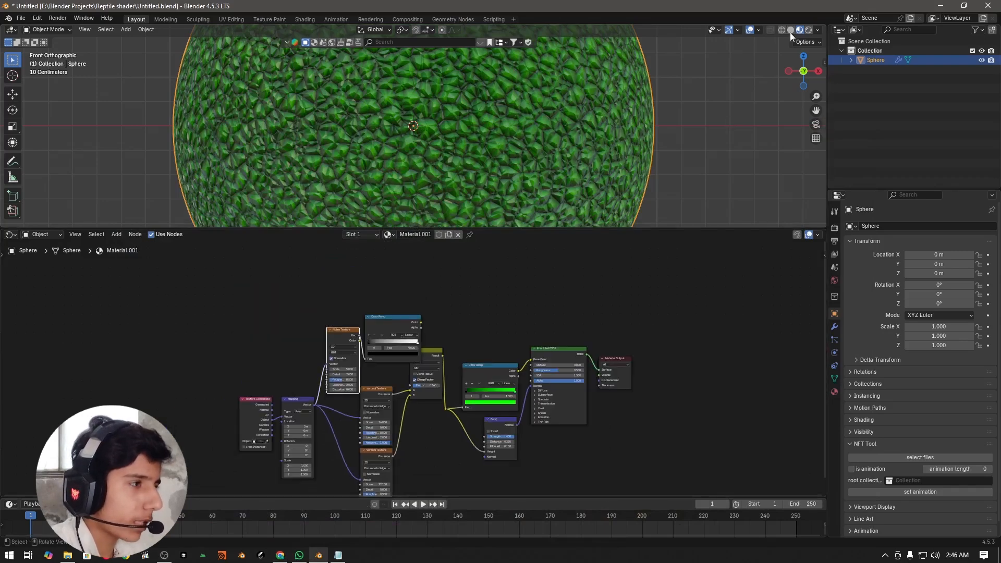
{"action": "left_click", "coordinate": [791, 32]}
{"action": "scroll", "coordinate": [419, 372], "scroll_direction": "down", "scroll_amount": 3}
{"action": "middle_click_drag", "start_coordinate": [430, 327], "coordinate": [444, 238]}
{"action": "mouse_move", "coordinate": [243, 433]}
{"action": "left_mouse_down"}
{"action": "mouse_move", "coordinate": [406, 279]}
{"action": "mouse_move", "coordinate": [442, 274]}
{"action": "left_mouse_up"}
{"action": "key", "text": "g"}
{"action": "left_click", "coordinate": [524, 343]}
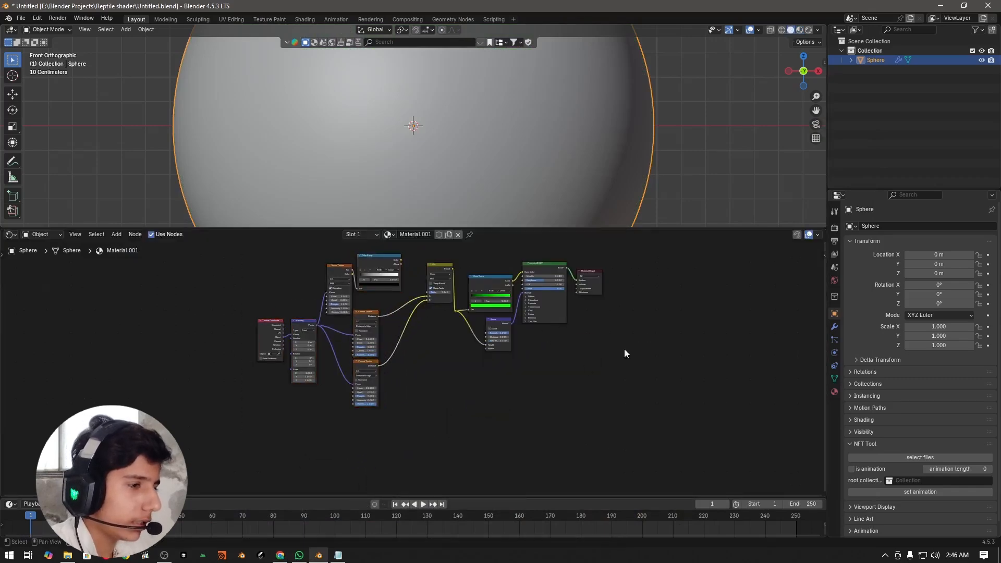
- Connect the noise Color Ramp's Color output to the Mix node's Factor and switch the viewport to Material Preview
{"action": "scroll", "coordinate": [506, 353], "scroll_direction": "up", "scroll_amount": 6}
{"action": "middle_click_drag", "start_coordinate": [428, 348], "coordinate": [379, 342]}
{"action": "left_click_drag", "start_coordinate": [376, 348], "coordinate": [451, 435]}
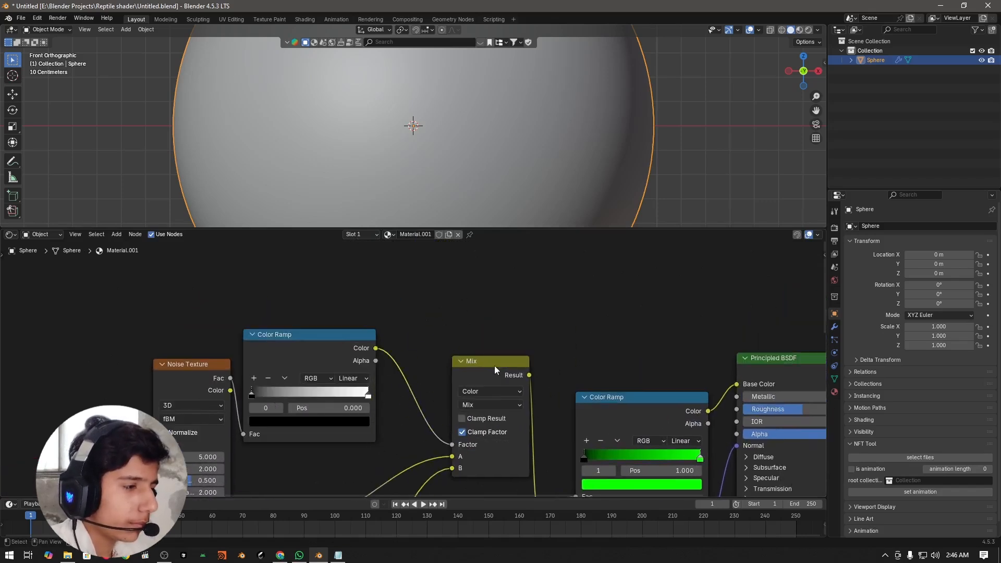
{"action": "key", "text": "z"}
{"action": "left_click", "coordinate": [730, 237]}
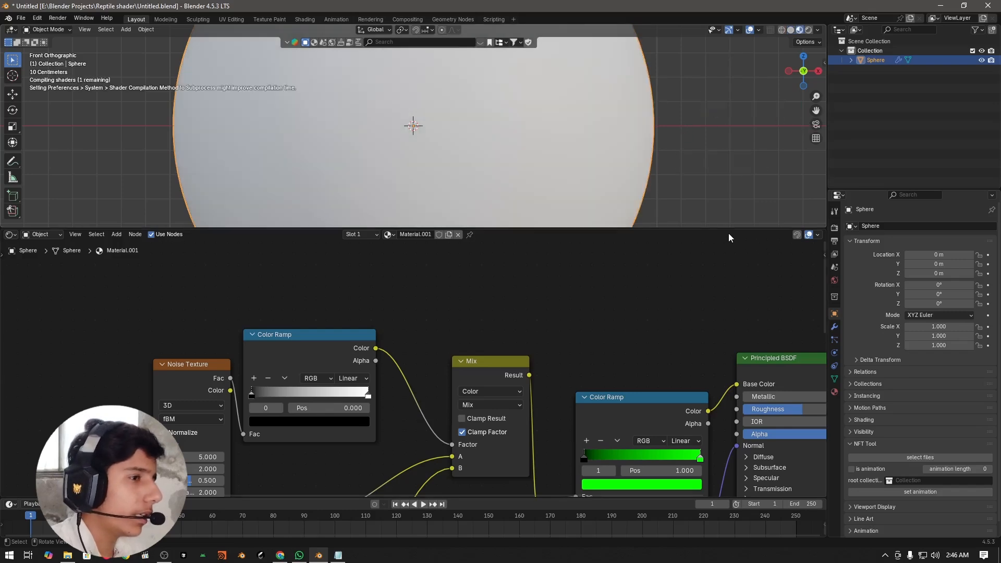
- Set the noise Color Ramp's white stop to position 0.554 and bring its black stop close to it to sharpen the transition
{"action": "scroll", "coordinate": [381, 354], "scroll_direction": "up", "scroll_amount": 1}
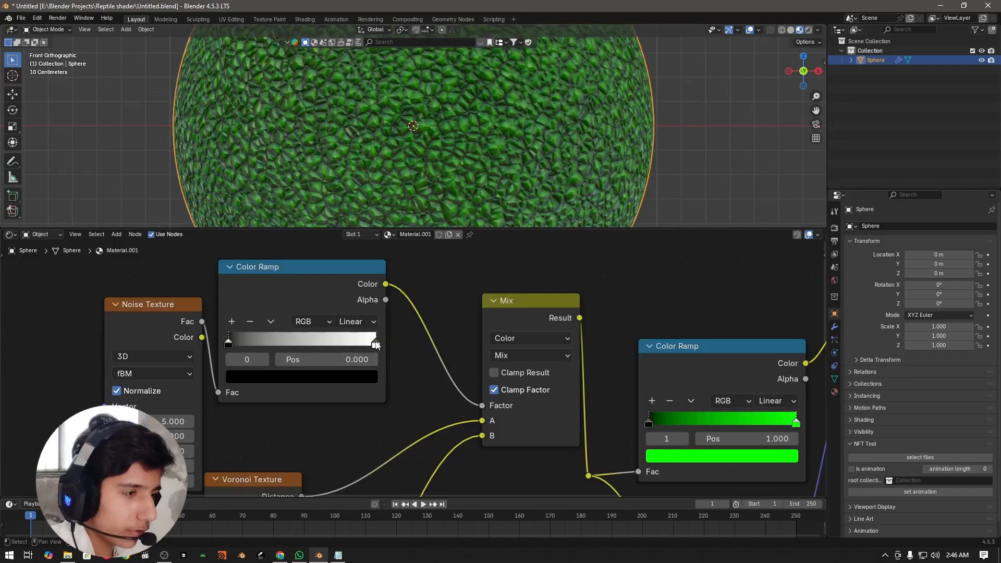
{"action": "left_click_drag", "start_coordinate": [375, 344], "coordinate": [370, 344]}
{"action": "mouse_move", "coordinate": [309, 346]}
{"action": "left_mouse_down"}
{"action": "mouse_move", "coordinate": [286, 340]}
{"action": "mouse_move", "coordinate": [311, 348]}
{"action": "left_mouse_up"}
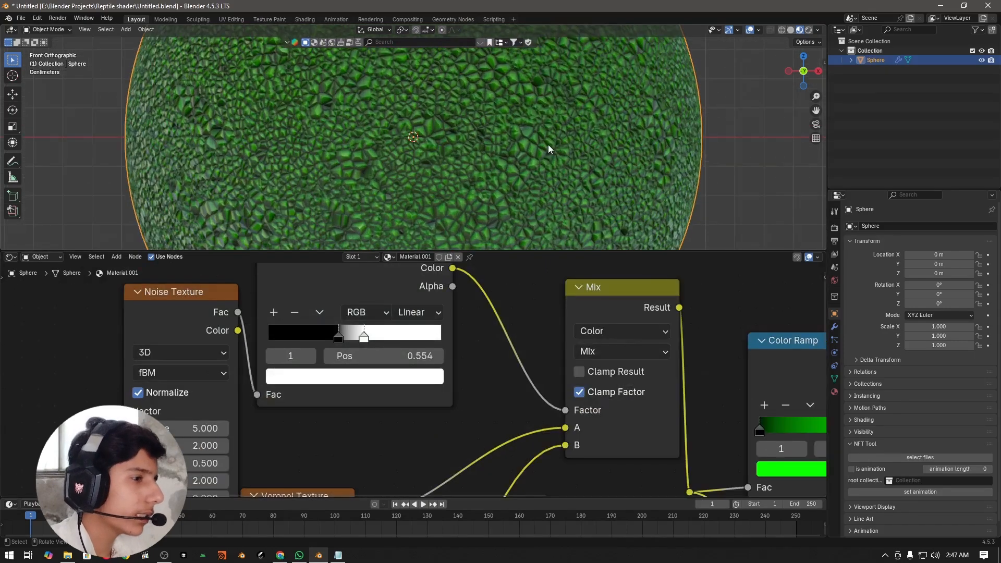
{"action": "scroll", "coordinate": [549, 145], "scroll_direction": "up", "scroll_amount": 2}
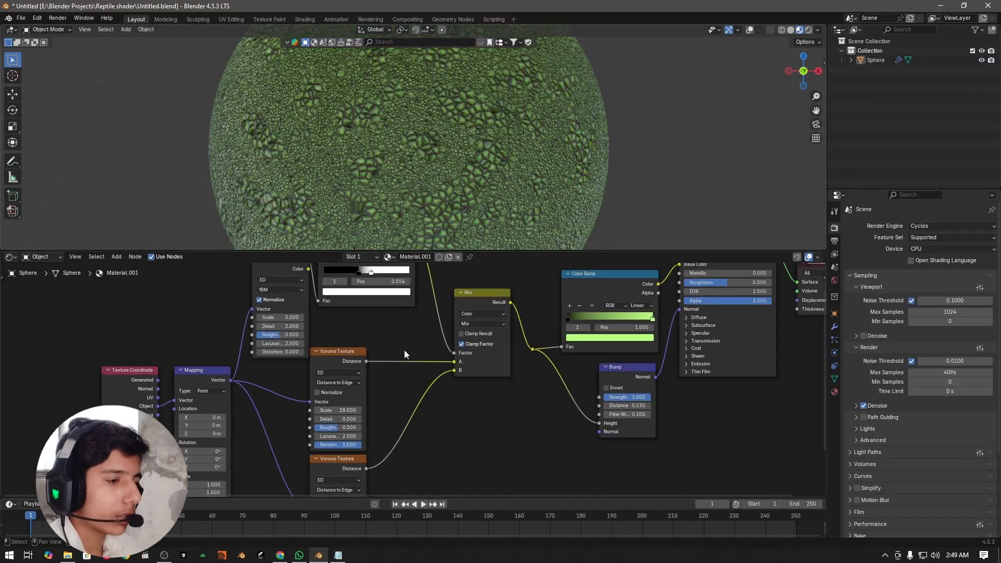
- Set the first Voronoi Texture's scale to 41.900
{"action": "scroll", "coordinate": [403, 376], "scroll_direction": "up", "scroll_amount": 3}
{"action": "scroll", "coordinate": [440, 348], "scroll_direction": "up", "scroll_amount": 3}
{"action": "middle_click_drag", "start_coordinate": [384, 405], "coordinate": [412, 354]}
{"action": "scroll", "coordinate": [395, 376], "scroll_direction": "down", "scroll_amount": 4}
{"action": "left_click_drag", "start_coordinate": [360, 354], "coordinate": [429, 355]}
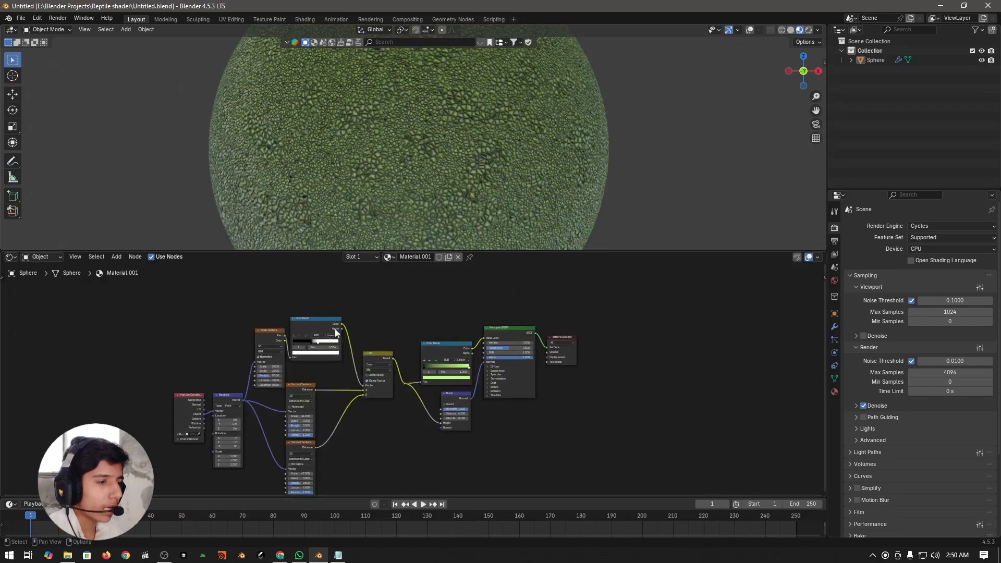
- Set the Noise Texture's detail to 12 and save the file
{"action": "scroll", "coordinate": [417, 307], "scroll_direction": "up", "scroll_amount": 10}
{"action": "middle_click_drag", "start_coordinate": [150, 388], "coordinate": [370, 409]}
{"action": "scroll", "coordinate": [370, 409], "scroll_direction": "up", "scroll_amount": 3}
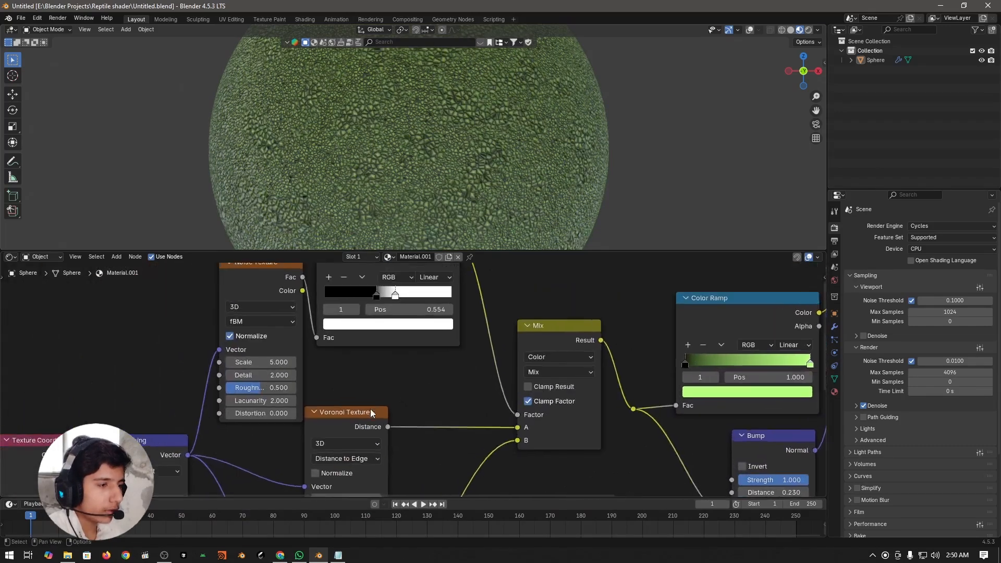
{"action": "middle_click_drag", "start_coordinate": [361, 372], "coordinate": [462, 320]}
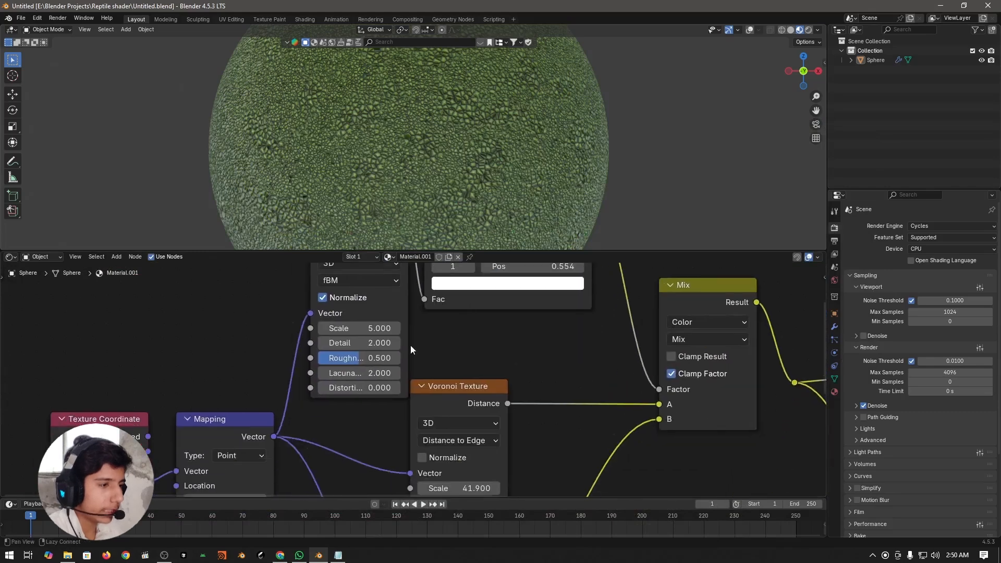
{"action": "left_click", "coordinate": [384, 342]}
{"action": "type", "text": "12"}
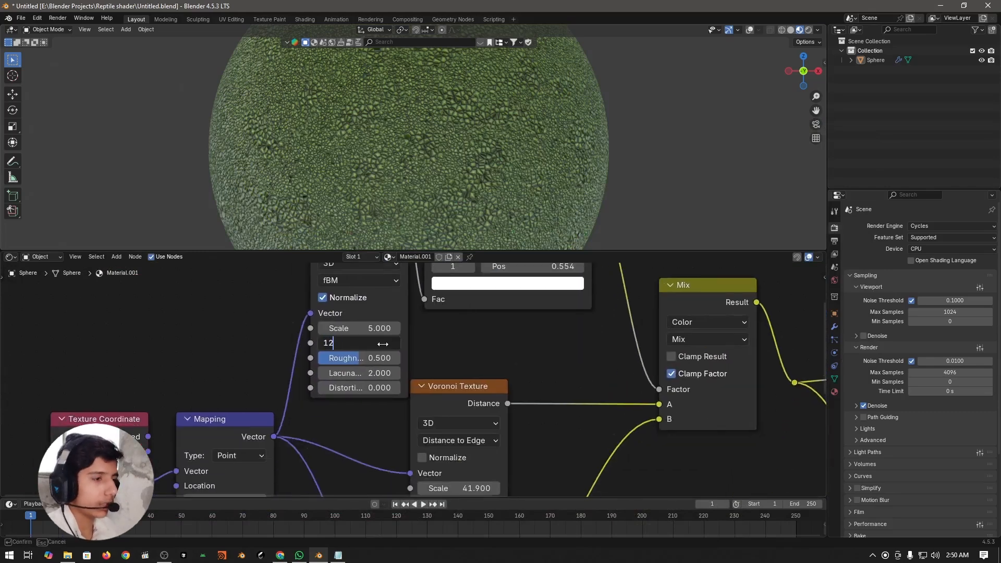
{"action": "key", "text": "Return"}
{"action": "middle_click_drag", "start_coordinate": [378, 313], "coordinate": [339, 358]}
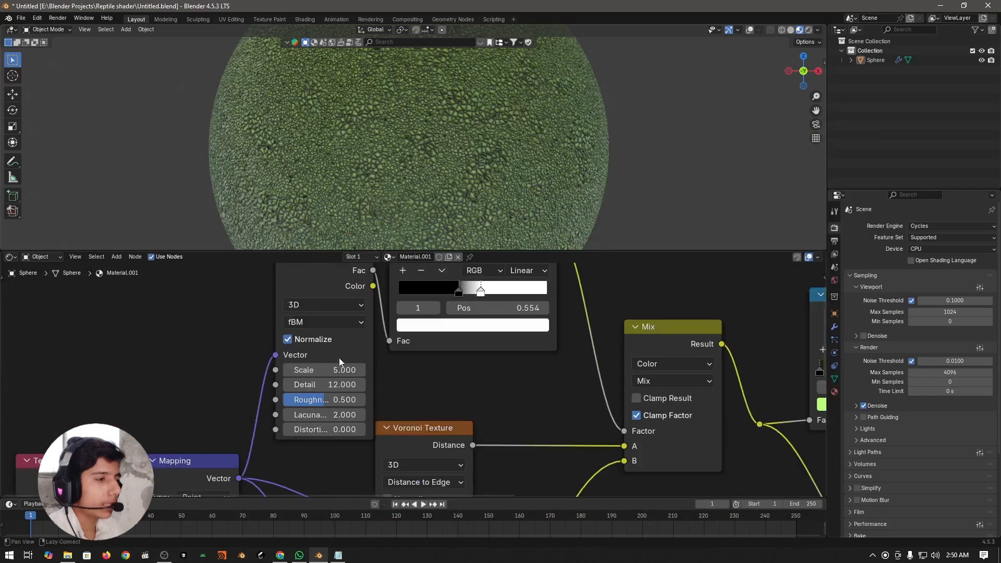
{"action": "scroll", "coordinate": [418, 179], "scroll_direction": "up", "scroll_amount": 2}
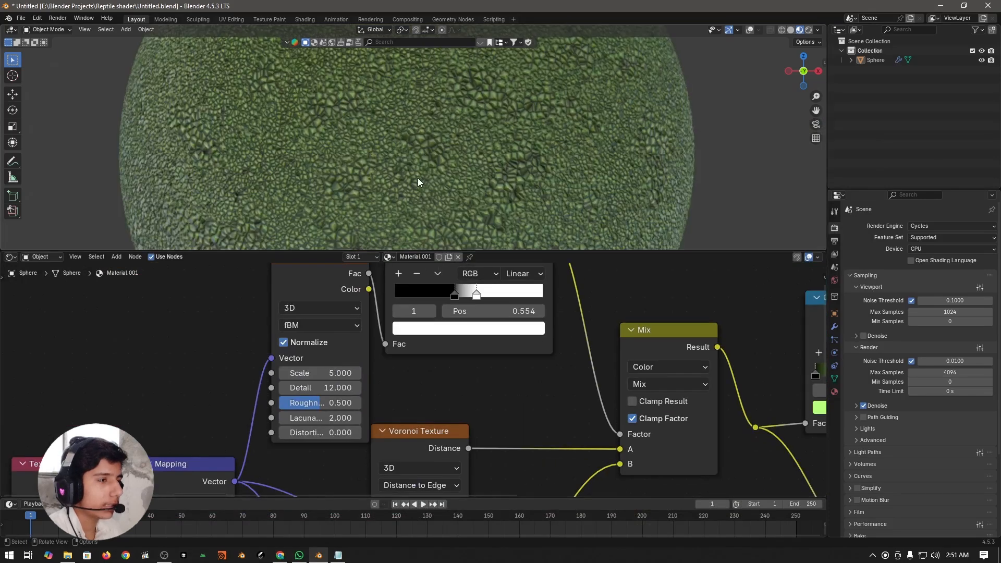
{"action": "scroll", "coordinate": [391, 162], "scroll_direction": "up", "scroll_amount": 2}
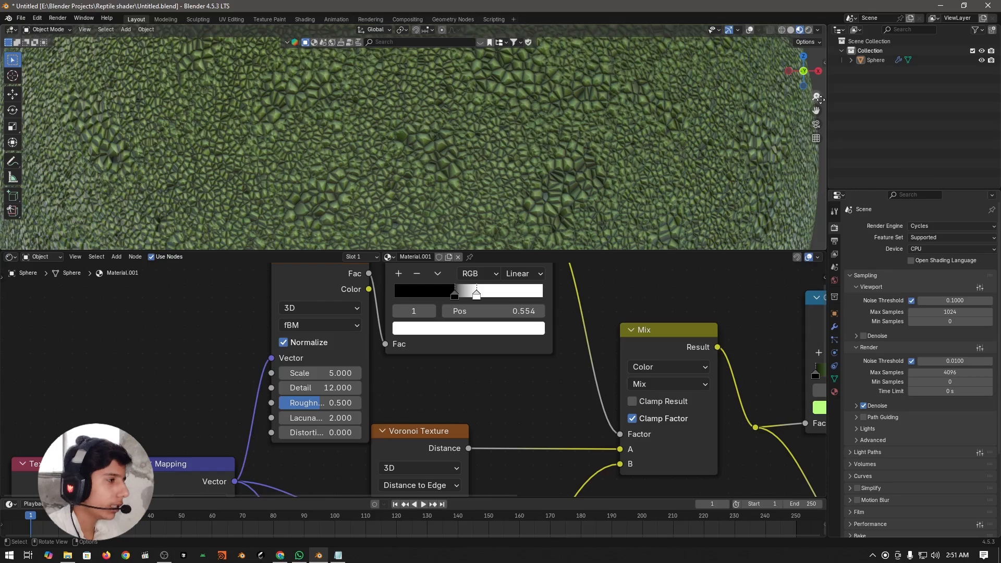
{"action": "key", "text": "ctrl+s"}
- Move the noise Color Ramp's black stop to near the middle and set its white stop to position 0.687
{"action": "scroll", "coordinate": [589, 299], "scroll_direction": "down", "scroll_amount": 2}
{"action": "middle_click_drag", "start_coordinate": [615, 273], "coordinate": [531, 298]}
{"action": "scroll", "coordinate": [515, 336], "scroll_direction": "up", "scroll_amount": 3}
{"action": "mouse_move", "coordinate": [379, 313]}
{"action": "left_mouse_down"}
{"action": "mouse_move", "coordinate": [392, 312]}
{"action": "mouse_move", "coordinate": [373, 317]}
{"action": "mouse_move", "coordinate": [384, 316]}
{"action": "left_mouse_up"}
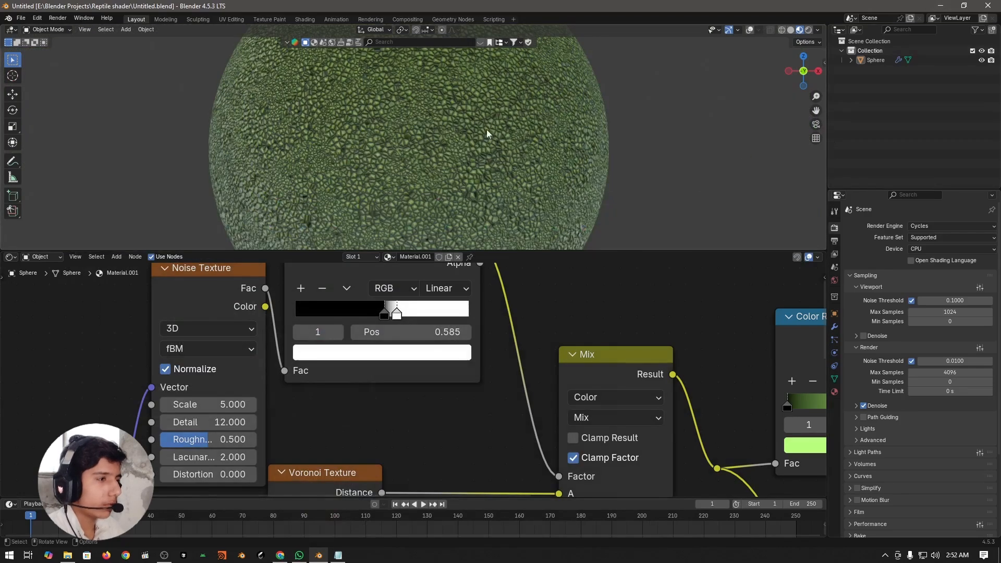
{"action": "left_click_drag", "start_coordinate": [384, 316], "coordinate": [415, 316]}
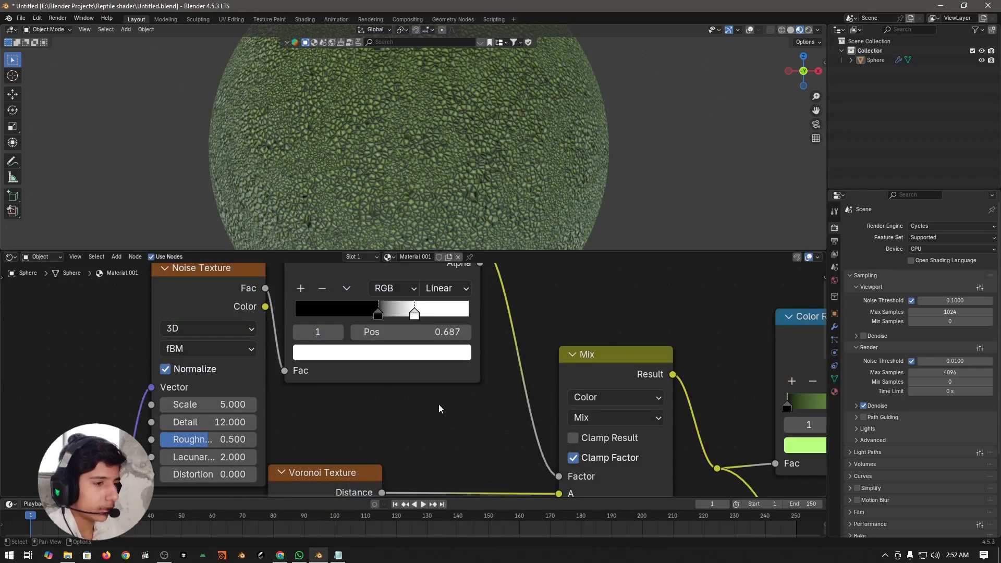
- Set the Noise Texture's scale to 6.200 and the first Voronoi Texture's scale to 37.000
{"action": "middle_click_drag", "start_coordinate": [208, 407], "coordinate": [316, 383]}
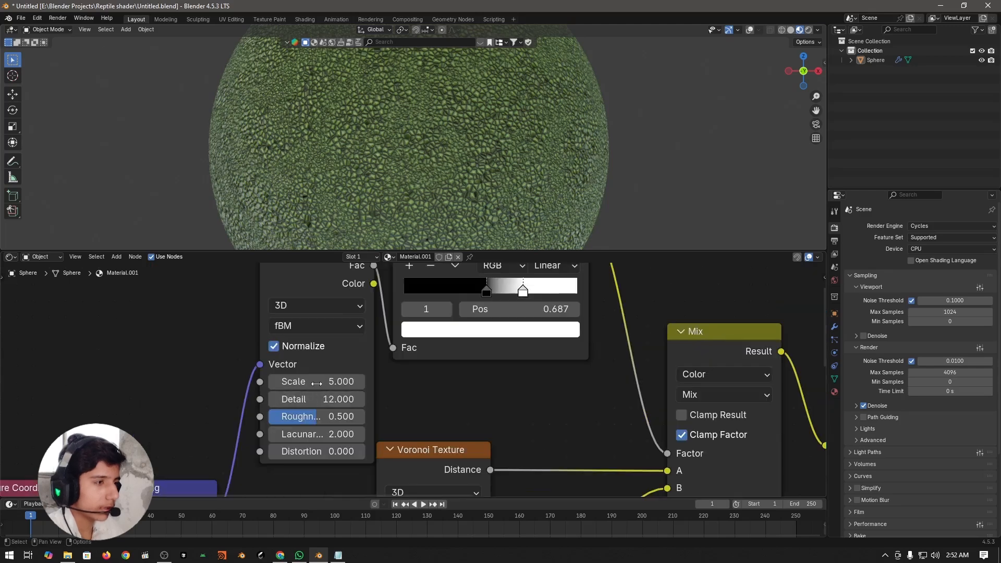
{"action": "left_click_drag", "start_coordinate": [318, 382], "coordinate": [337, 381]}
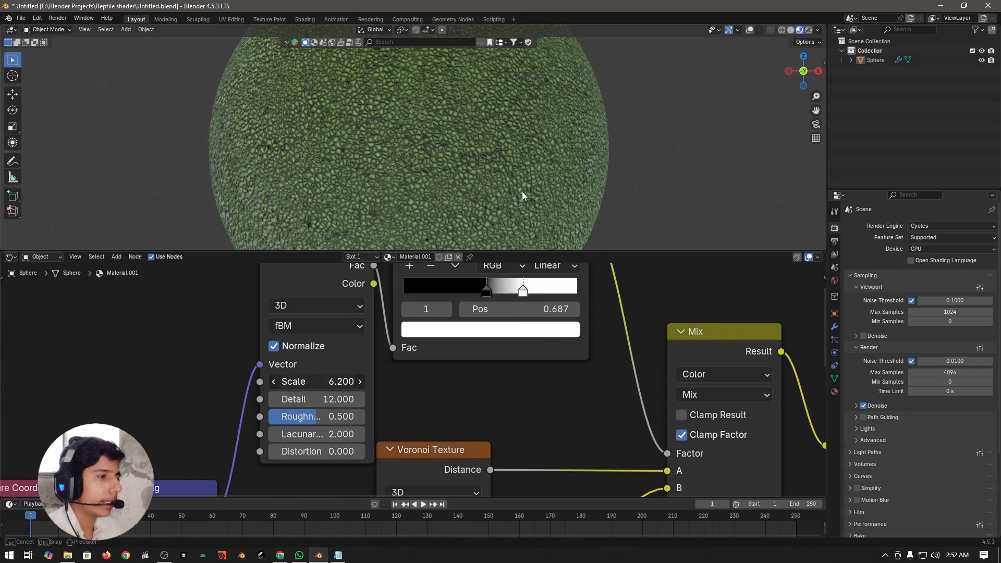
{"action": "scroll", "coordinate": [470, 383], "scroll_direction": "down", "scroll_amount": 4}
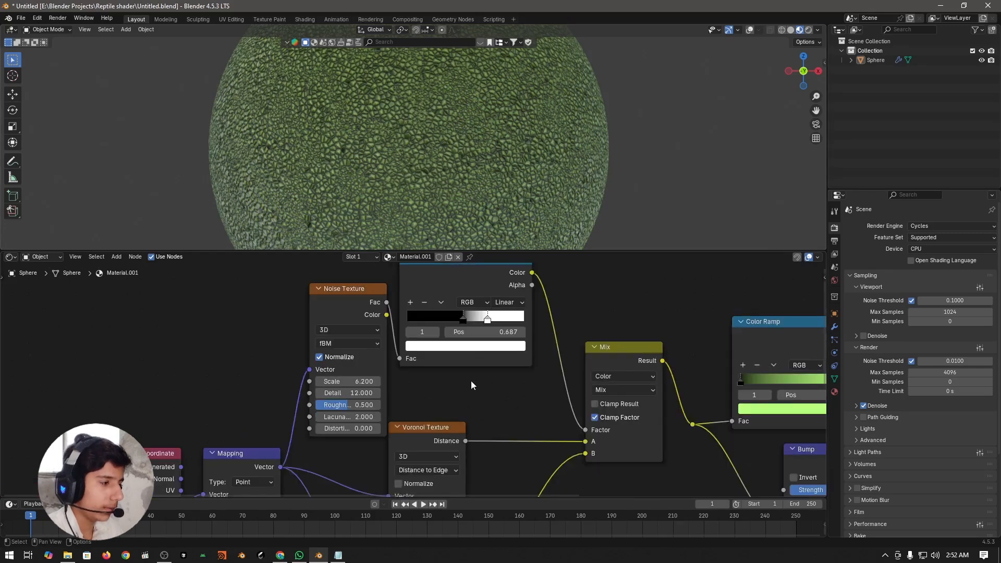
{"action": "middle_click_drag", "start_coordinate": [486, 445], "coordinate": [458, 301]}
{"action": "scroll", "coordinate": [442, 399], "scroll_direction": "up", "scroll_amount": 4}
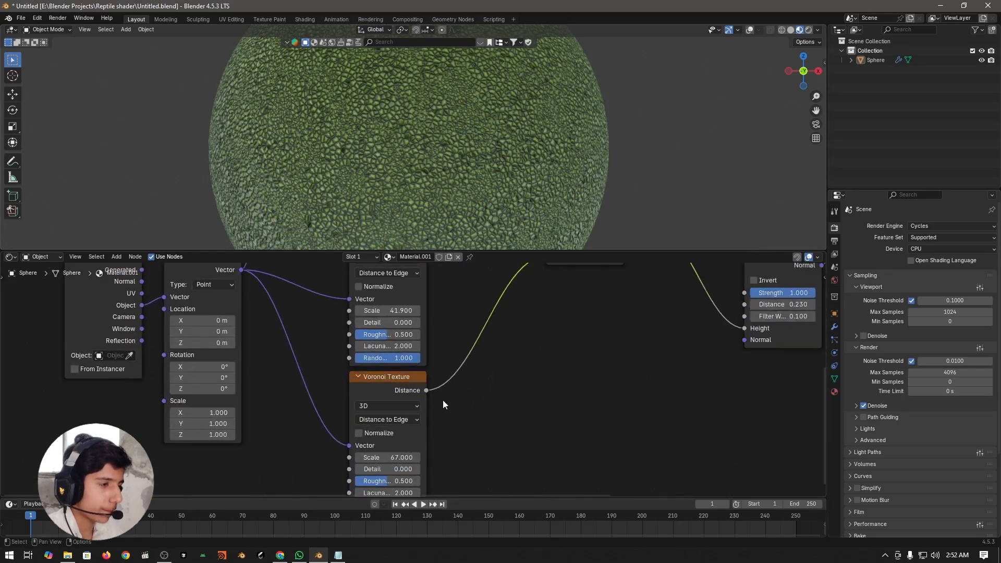
{"action": "left_click_drag", "start_coordinate": [406, 355], "coordinate": [379, 354]}
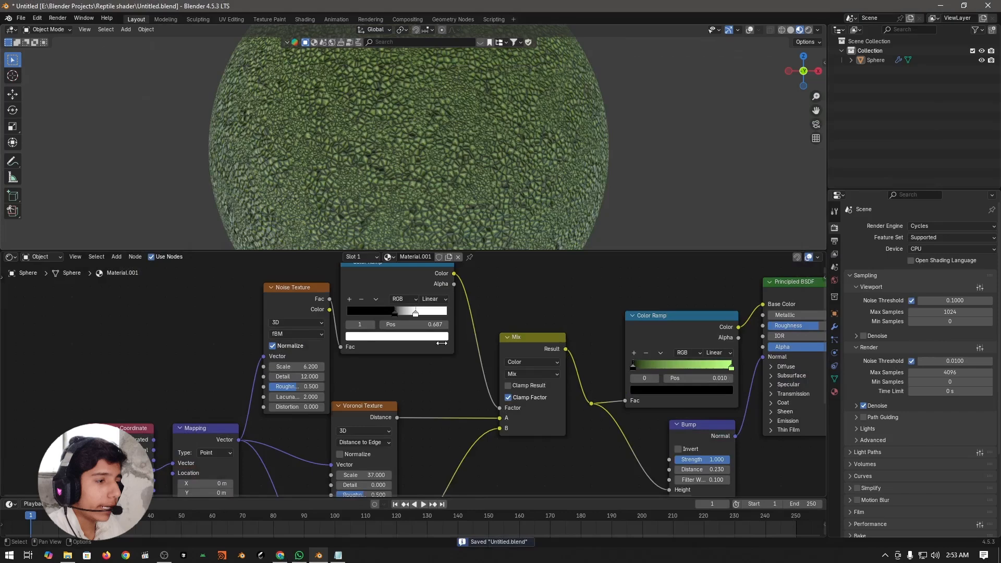
- Move the Texture Coordinate and Mapping nodes farther away from the texture nodes to free up space
{"action": "scroll", "coordinate": [396, 376], "scroll_direction": "down", "scroll_amount": 4}
{"action": "scroll", "coordinate": [334, 440], "scroll_direction": "down", "scroll_amount": 3}
{"action": "middle_click_drag", "start_coordinate": [332, 434], "coordinate": [398, 313]}
{"action": "left_click_drag", "start_coordinate": [243, 433], "coordinate": [354, 273]}
{"action": "key", "text": "g"}
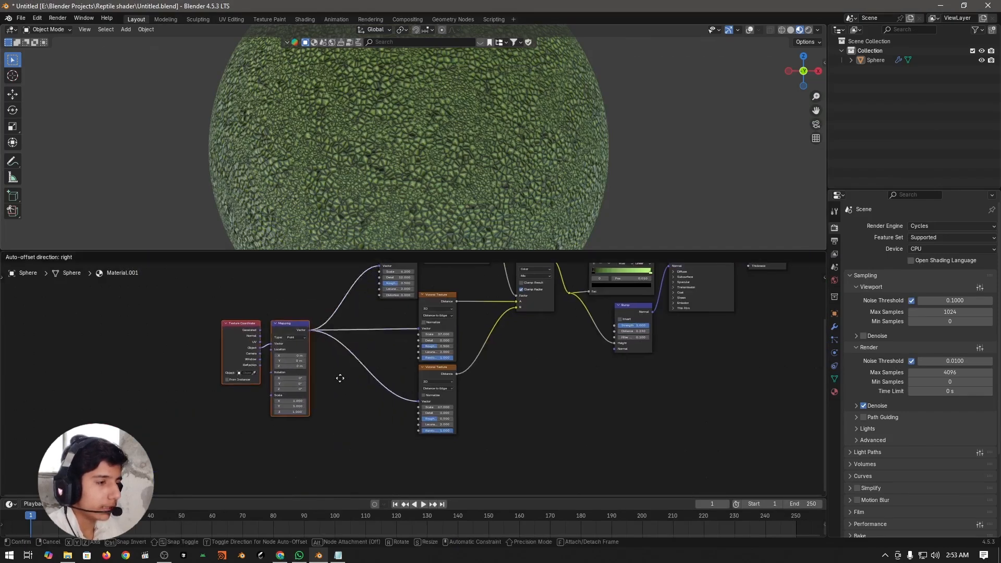
{"action": "left_click", "coordinate": [236, 289]}
{"action": "scroll", "coordinate": [301, 420], "scroll_direction": "up", "scroll_amount": 1}
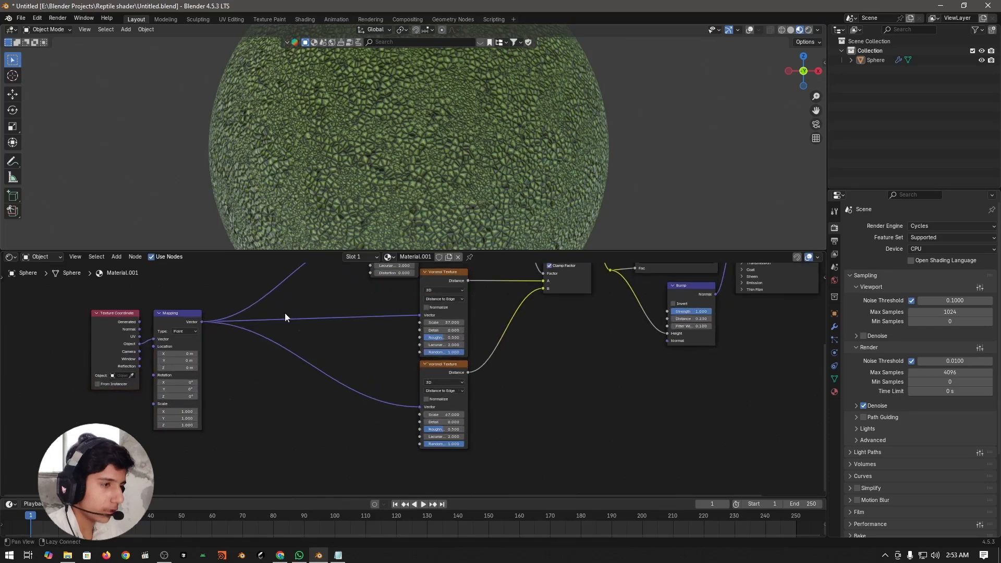
- Add a reroute across Mapping's three Vector links and align it level with the Mapping output
{"action": "middle_click_drag", "start_coordinate": [285, 313], "coordinate": [356, 405]}
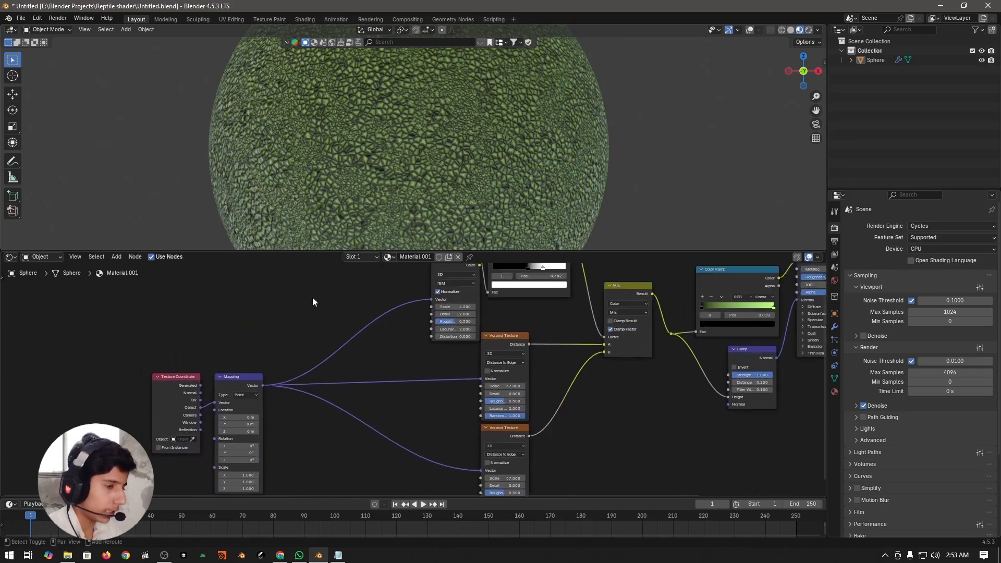
{"action": "right_click_drag", "start_coordinate": [308, 298], "coordinate": [325, 467], "text": "shift"}
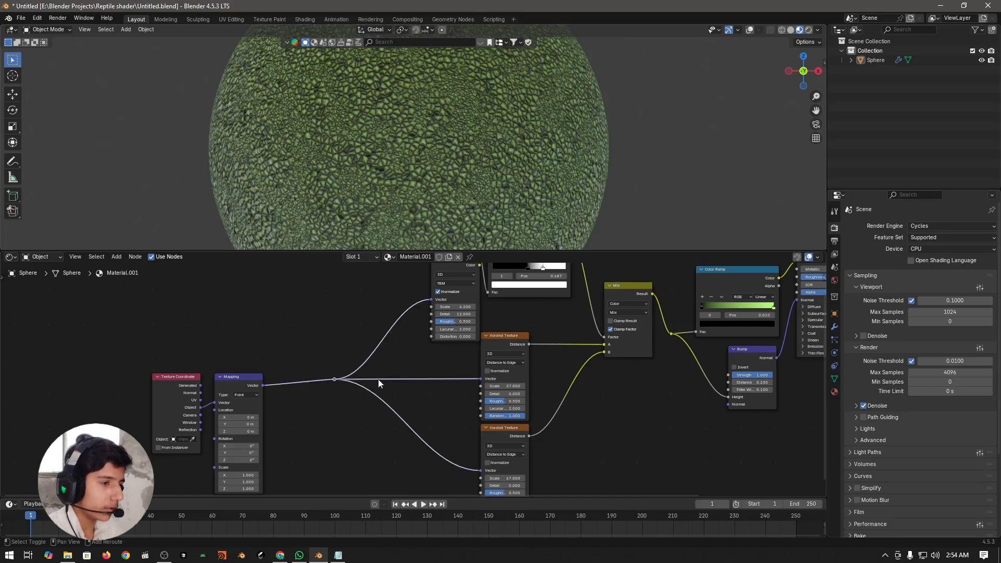
{"action": "scroll", "coordinate": [342, 388], "scroll_direction": "up", "scroll_amount": 2}
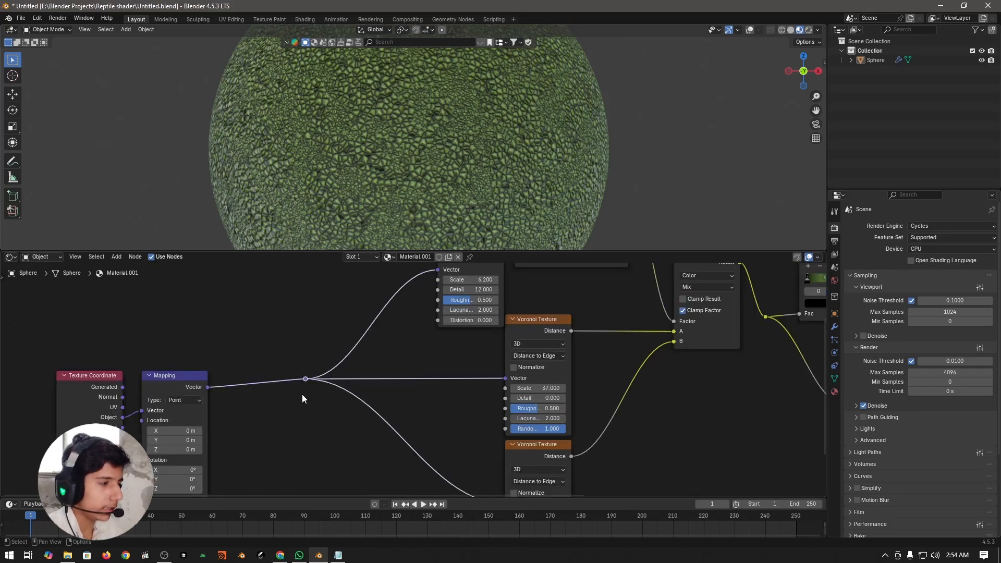
{"action": "key", "text": "g"}
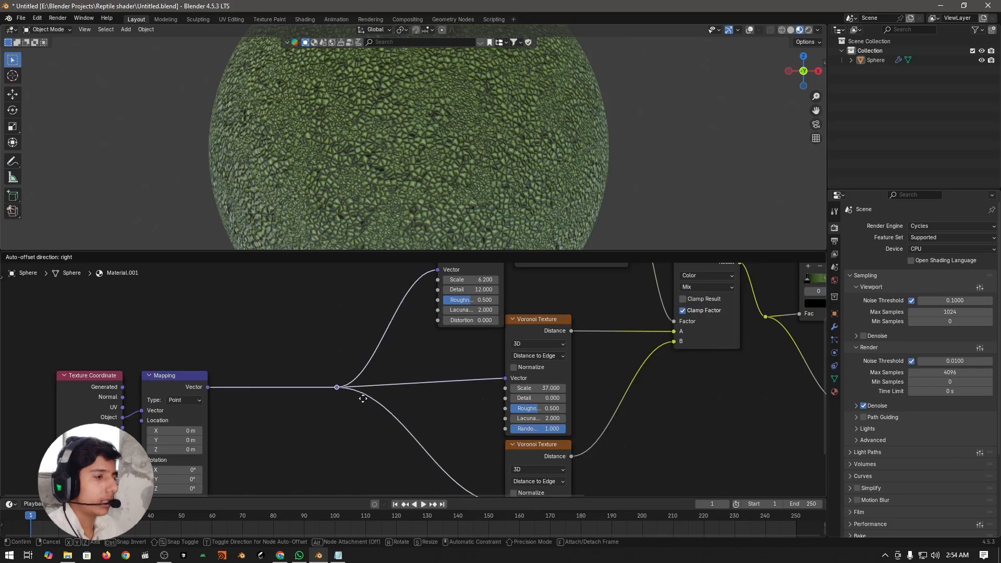
{"action": "left_click", "coordinate": [365, 400]}
{"action": "left_click", "coordinate": [311, 414]}
- Insert a Noise Texture node between Mapping and the reroute, with its Color output feeding the reroute
{"action": "left_click_drag", "start_coordinate": [294, 402], "coordinate": [352, 373], "text": "alt"}
{"action": "scroll", "coordinate": [327, 357], "scroll_direction": "up", "scroll_amount": 1}
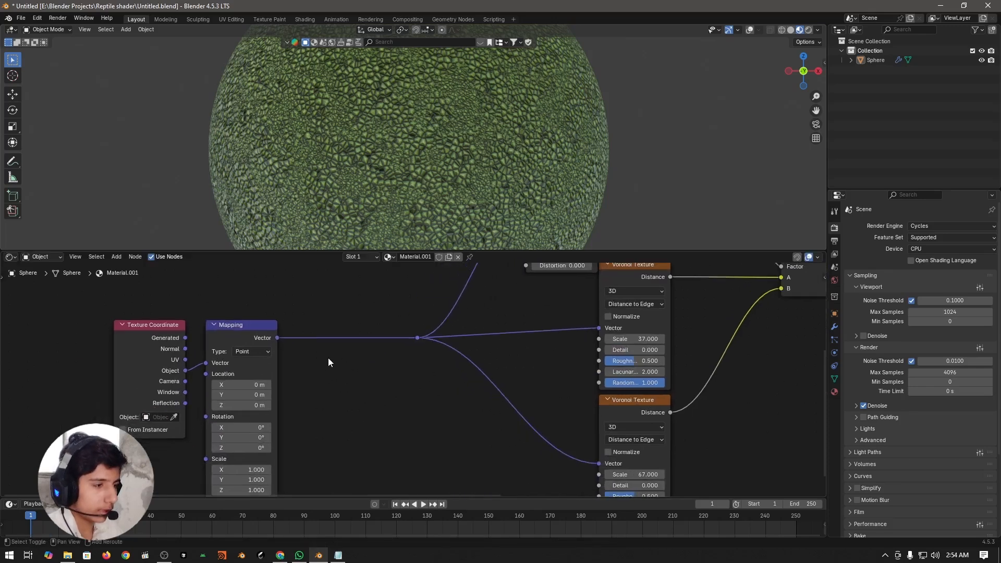
{"action": "key", "text": "shift+a"}
{"action": "mouse_move", "coordinate": [330, 357]}
{"action": "type", "text": "noise"}
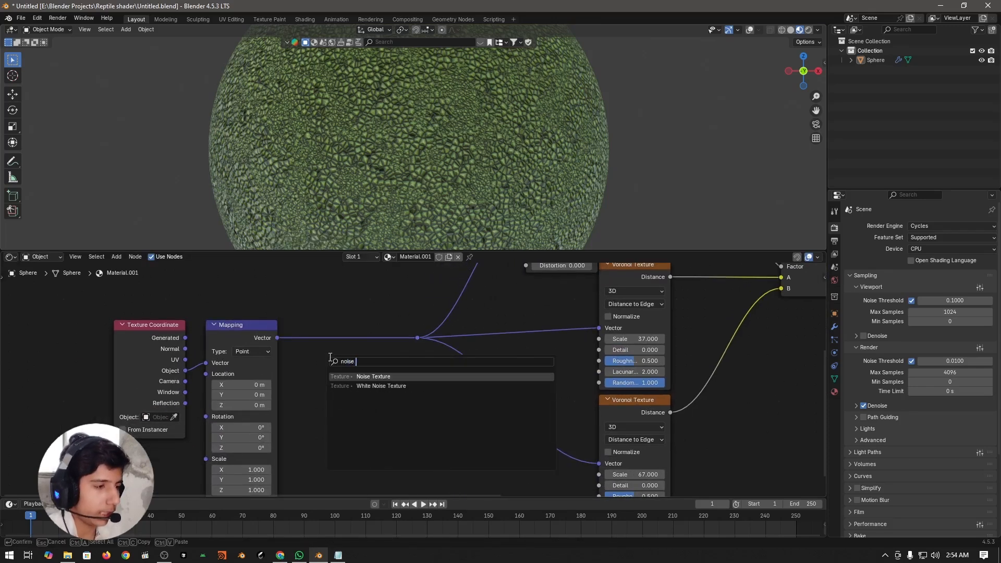
{"action": "key", "text": "Return"}
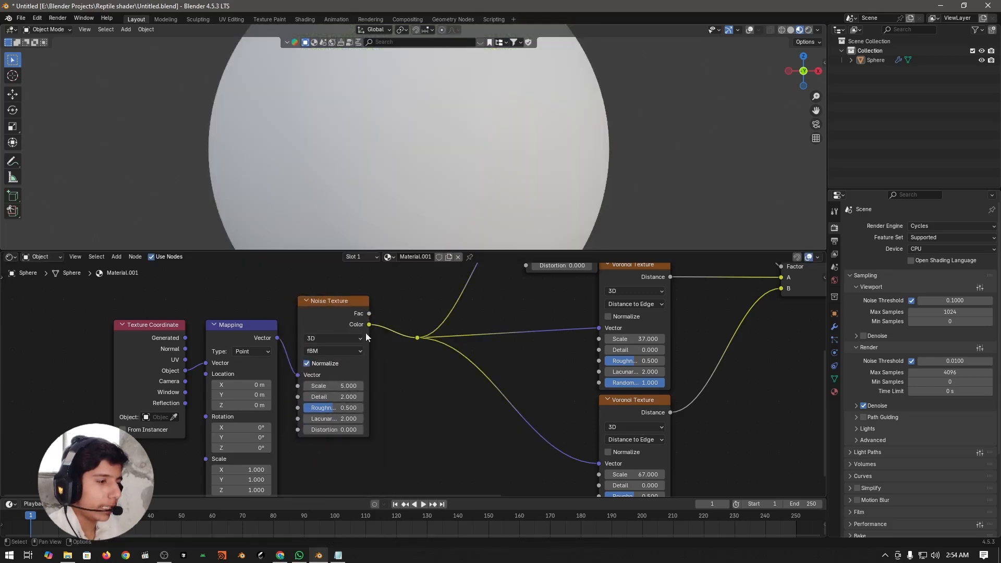
{"action": "left_click", "coordinate": [340, 312]}
- Insert a Mix Color node between the new Noise Texture's Color output and the reroute, and save the file
{"action": "middle_click_drag", "start_coordinate": [423, 390], "coordinate": [366, 412]}
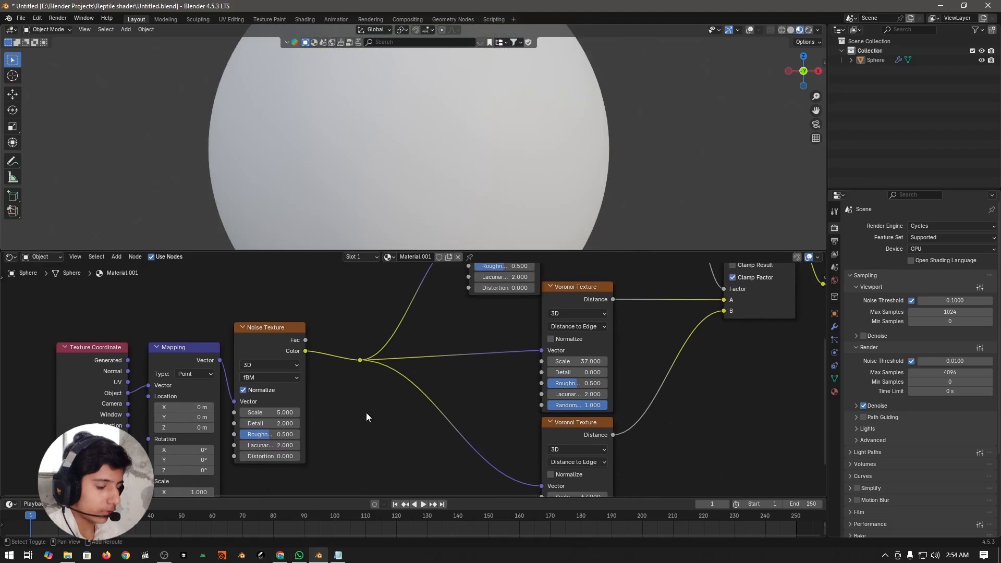
{"action": "key", "text": "shift+a"}
{"action": "type", "text": "mix"}
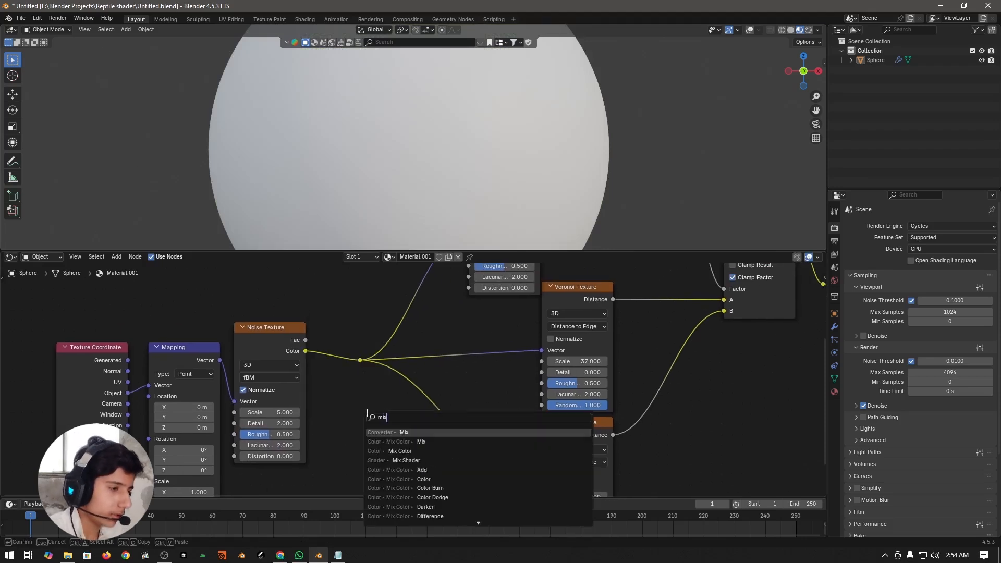
{"action": "type", "text": " colo"}
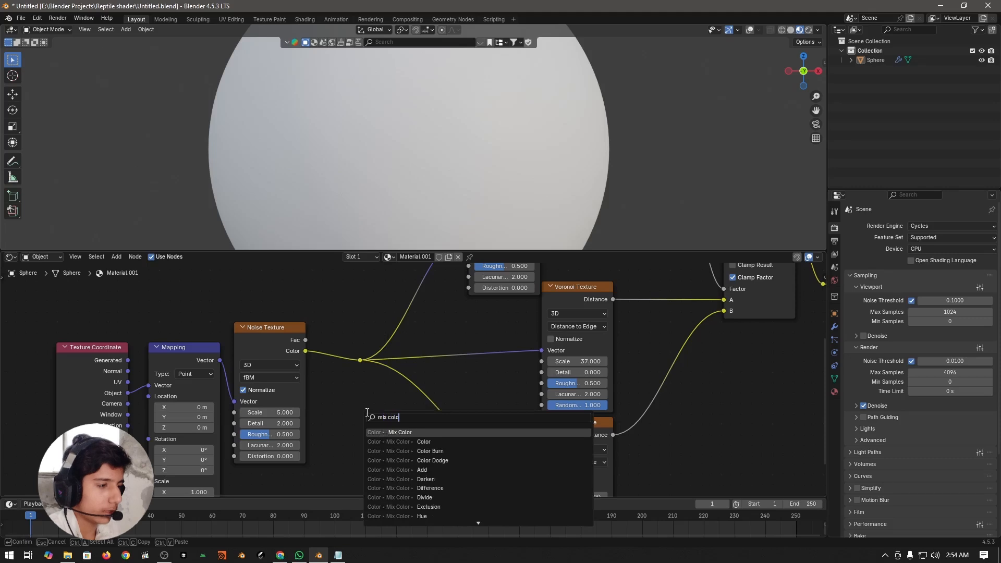
{"action": "key", "text": "Return"}
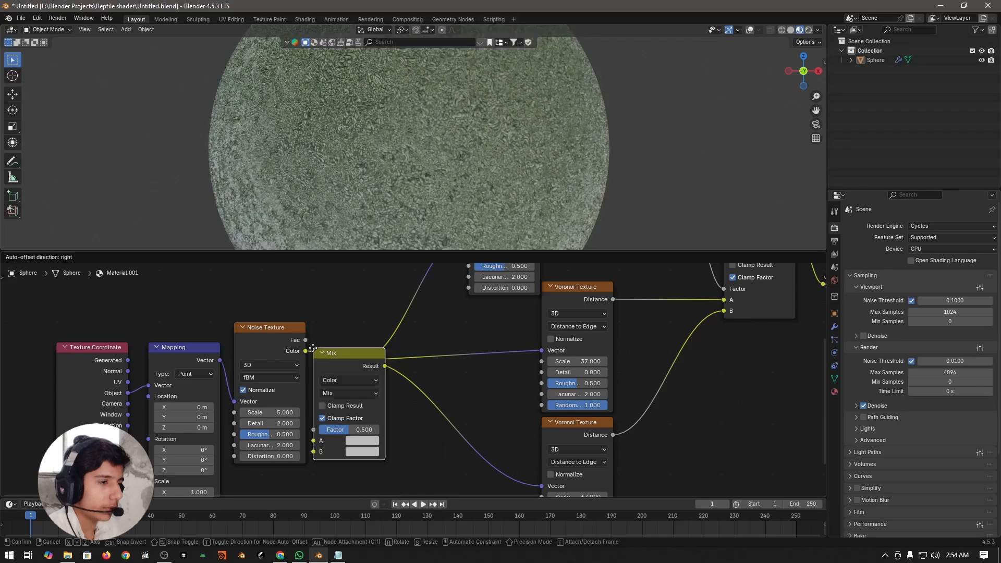
{"action": "left_click", "coordinate": [273, 283]}
{"action": "key", "text": "ctrl+s"}
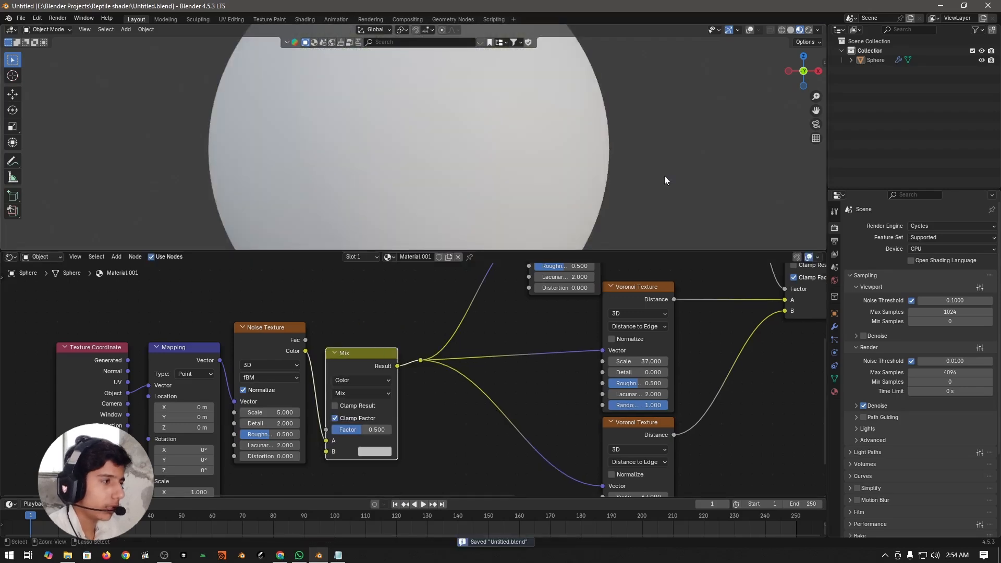
- Connect the Mapping node's Vector output to the B input of the new Mix node
{"action": "left_click", "coordinate": [355, 320]}
{"action": "middle_click_drag", "start_coordinate": [349, 512], "coordinate": [420, 511]}
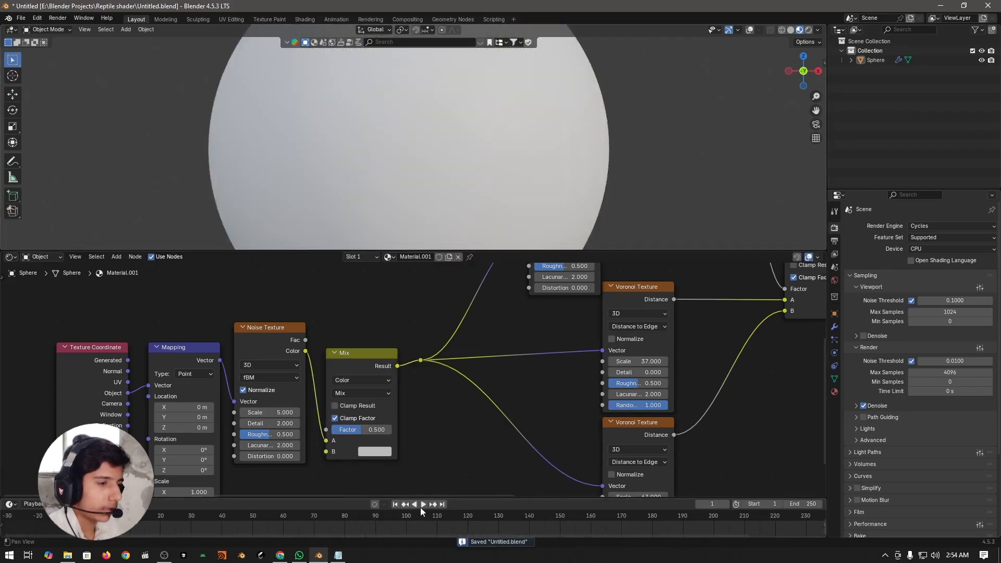
{"action": "middle_click_drag", "start_coordinate": [242, 466], "coordinate": [248, 379]}
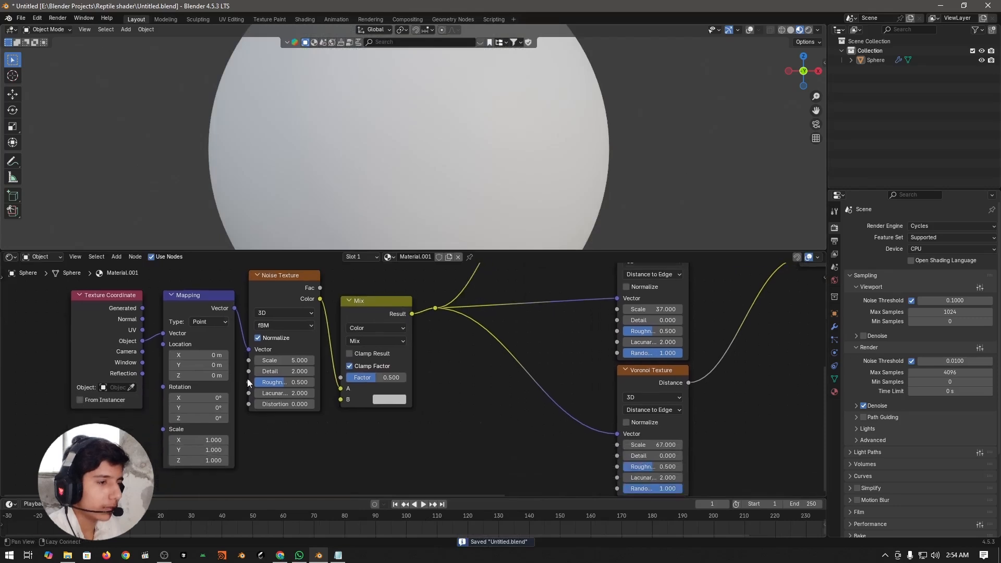
{"action": "left_click_drag", "start_coordinate": [235, 308], "coordinate": [343, 407]}
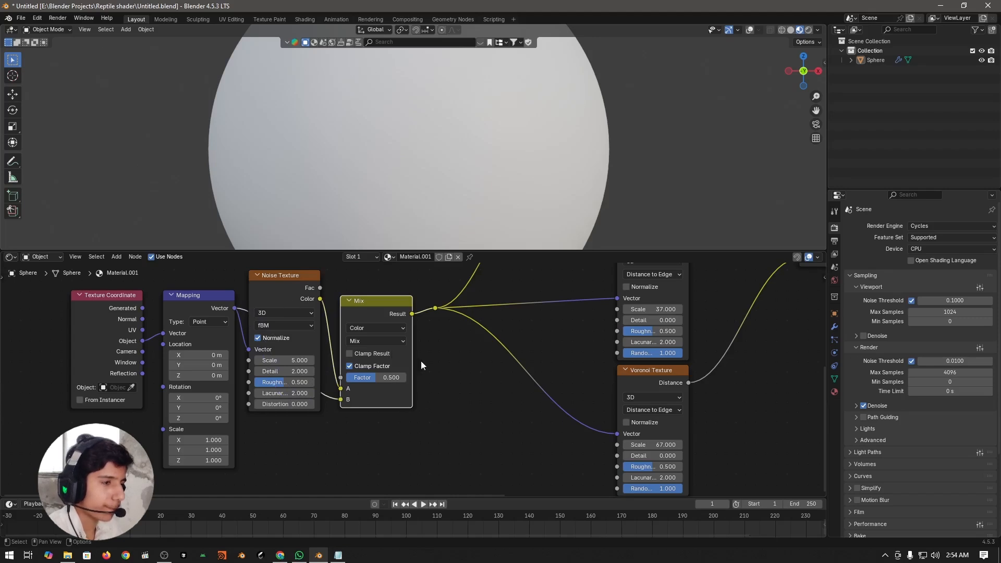
- Move the distortion Noise Texture node above the Mapping and Mix nodes and set its Detail to 12
{"action": "scroll", "coordinate": [420, 361], "scroll_direction": "up", "scroll_amount": 1, "text": "shift"}
{"action": "scroll", "coordinate": [430, 352], "scroll_direction": "up", "scroll_amount": 3, "text": "shift"}
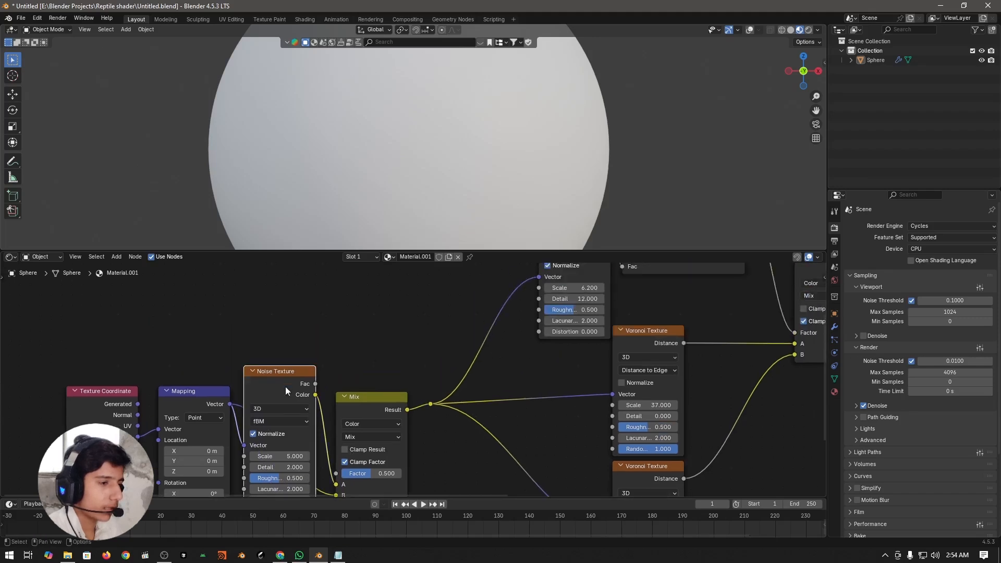
{"action": "left_click_drag", "start_coordinate": [286, 386], "coordinate": [291, 284]}
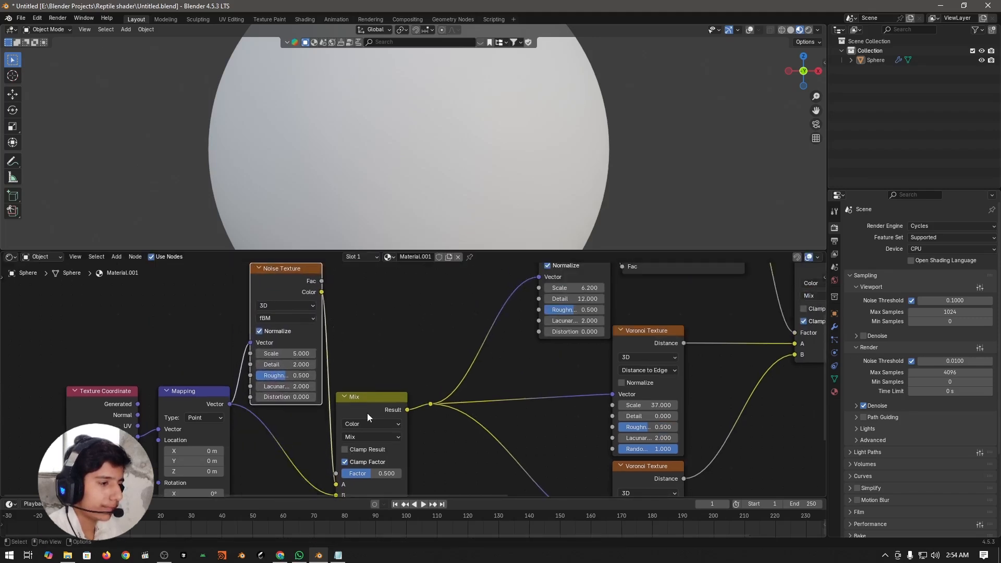
{"action": "left_click", "coordinate": [294, 364]}
{"action": "type", "text": "15"}
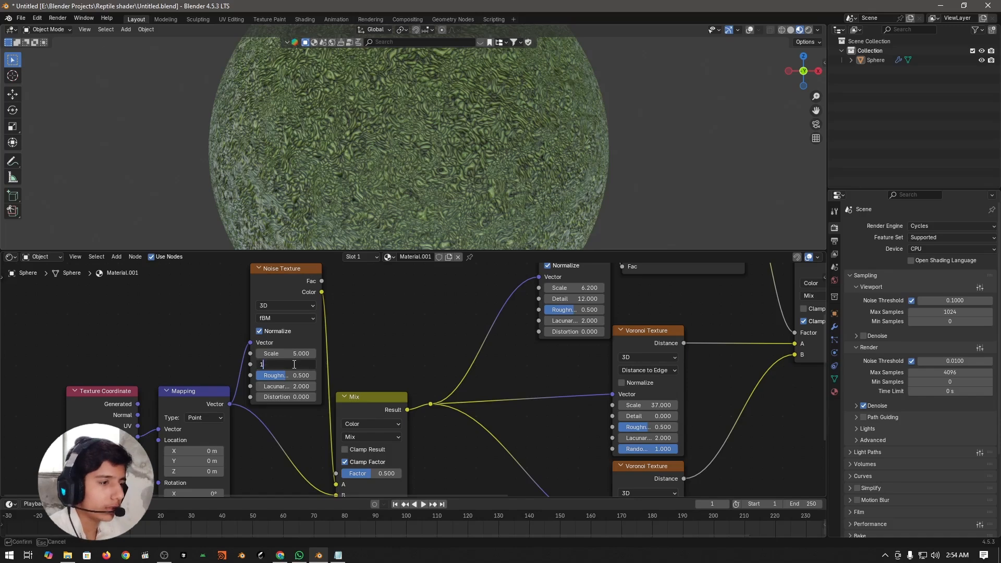
{"action": "key", "text": "Return"}
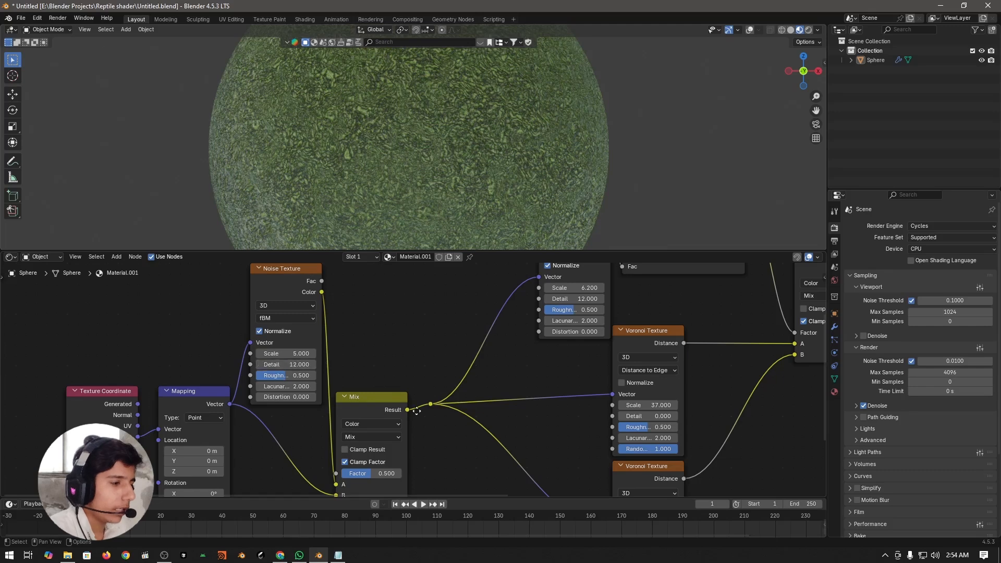
- Try Factor values of 1.000, 0.945 and 0.84 on the Mix node that distorts the texture coordinates
{"action": "middle_click_drag", "start_coordinate": [408, 353], "coordinate": [388, 321]}
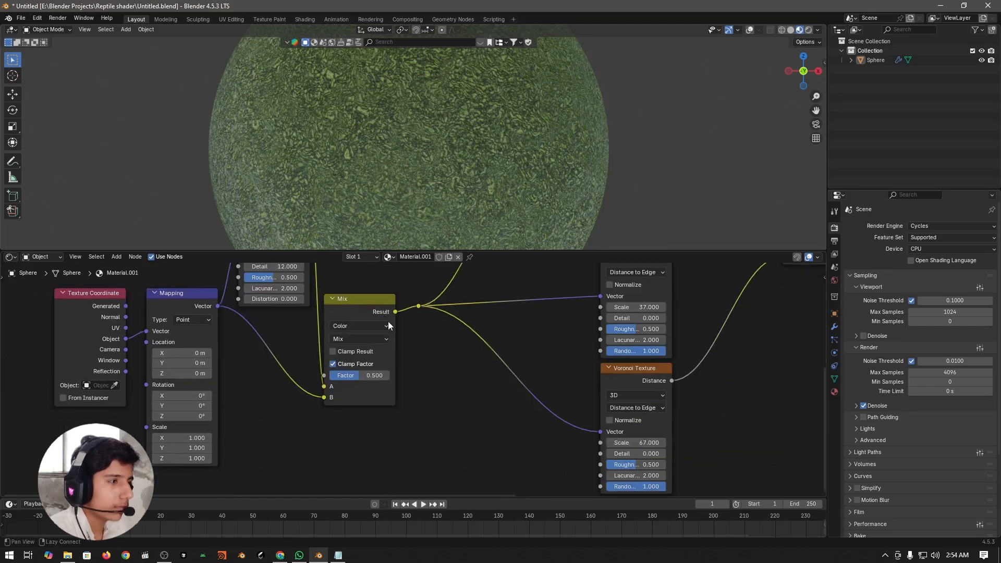
{"action": "scroll", "coordinate": [396, 364], "scroll_direction": "up", "scroll_amount": 3}
{"action": "left_click_drag", "start_coordinate": [346, 387], "coordinate": [406, 387]}
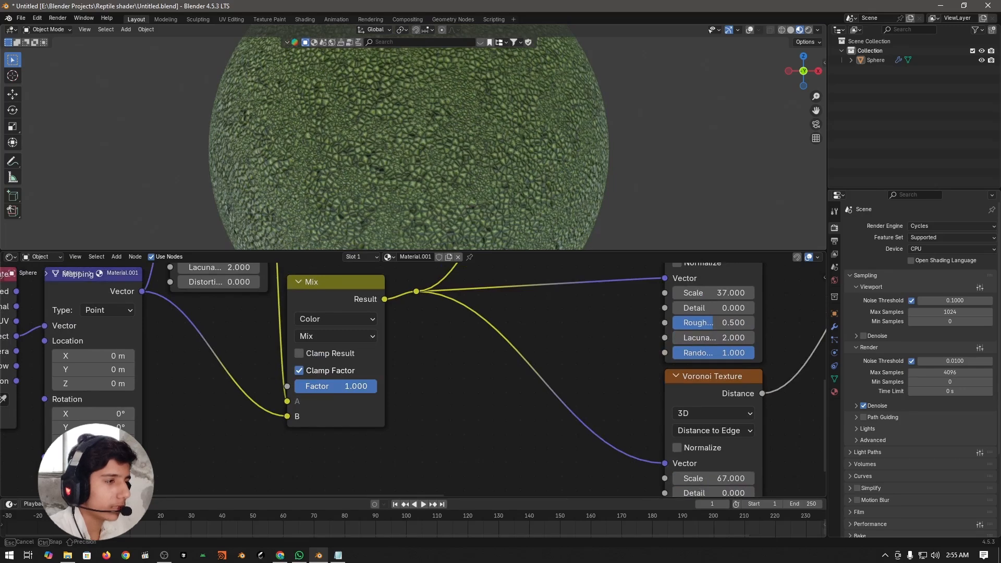
{"action": "left_click_drag", "start_coordinate": [406, 386], "coordinate": [368, 390]}
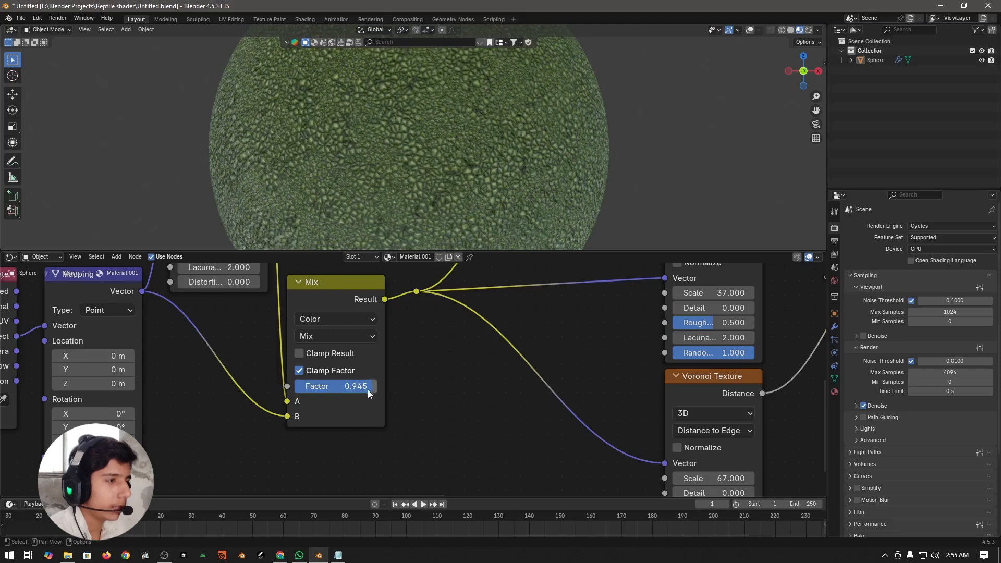
{"action": "left_click", "coordinate": [365, 387]}
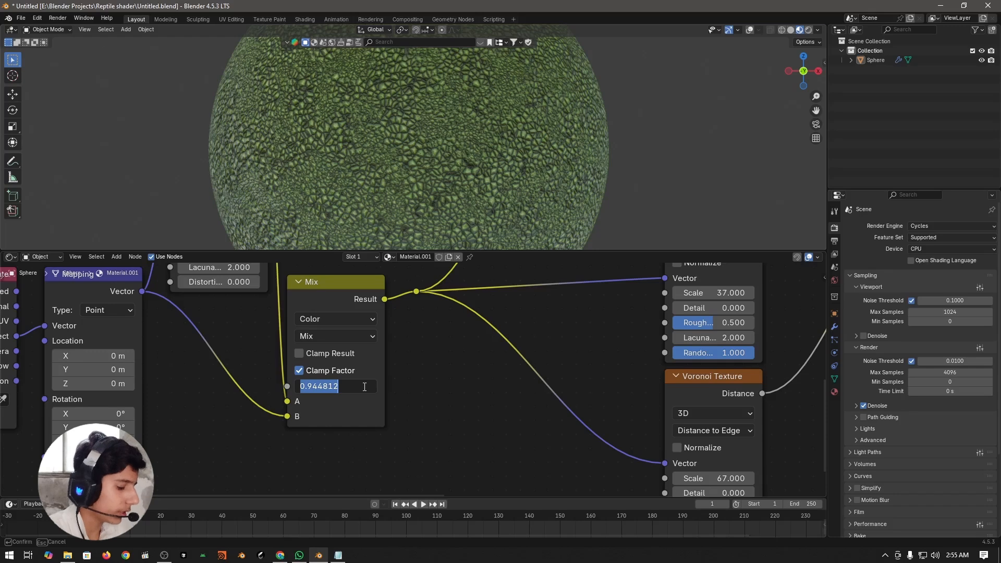
{"action": "type", "text": "0.84"}
{"action": "key", "text": "Return"}
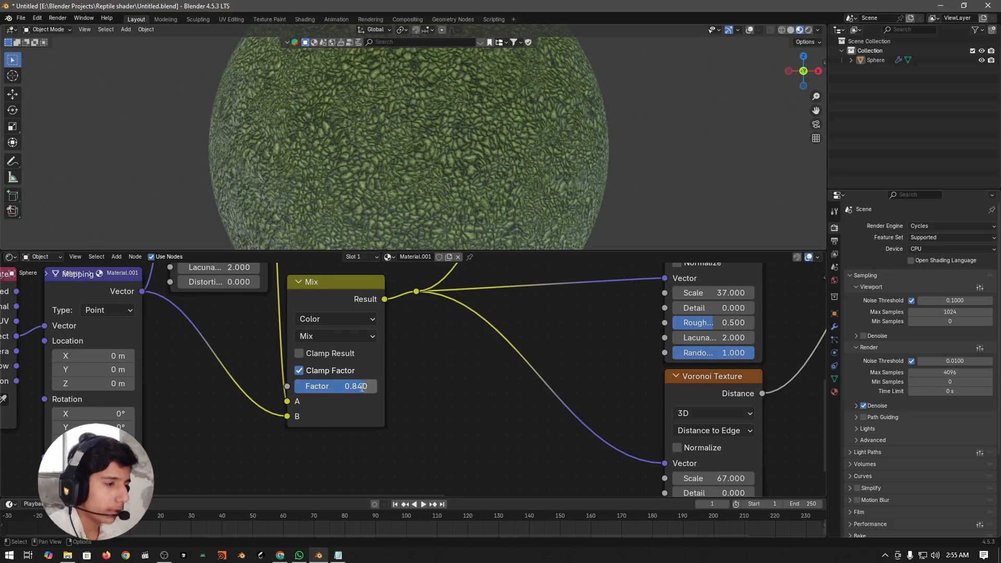
- Set the Factor of the coordinate-distorting Mix node to 0.86
{"action": "left_click", "coordinate": [361, 386]}
{"action": "left_click", "coordinate": [362, 388]}
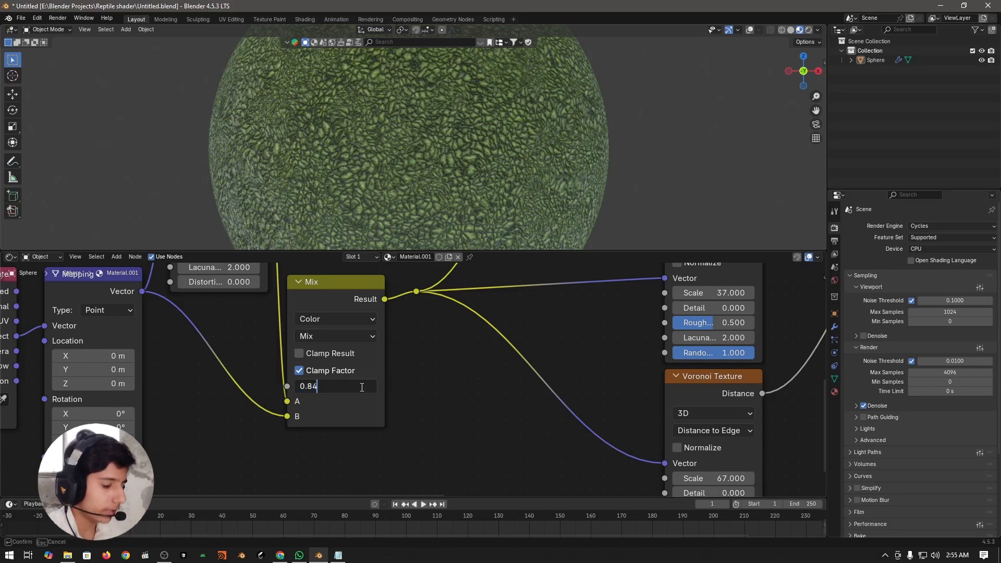
{"action": "key", "text": "BackSpace"}
{"action": "type", "text": "6"}
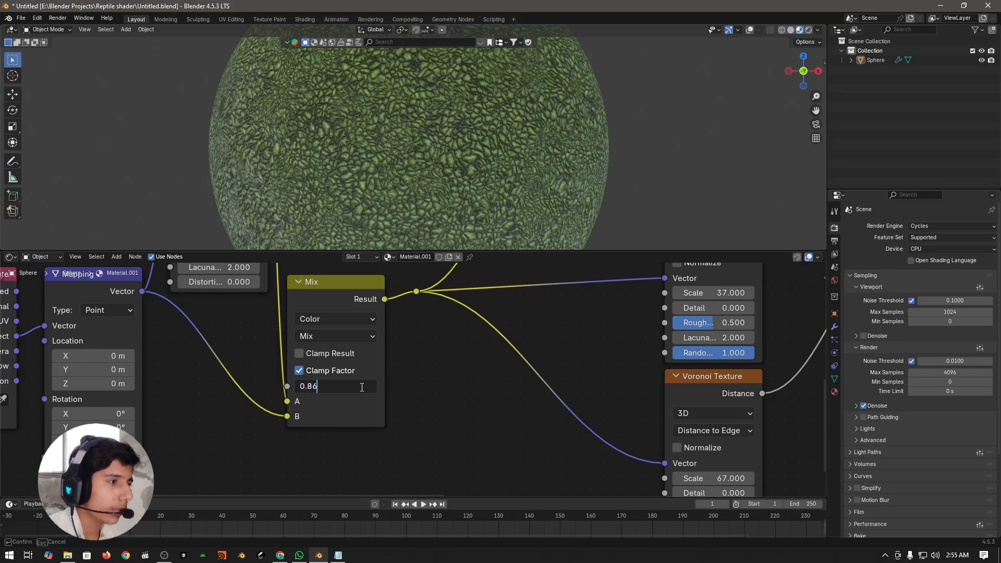
{"action": "key", "text": "Return"}
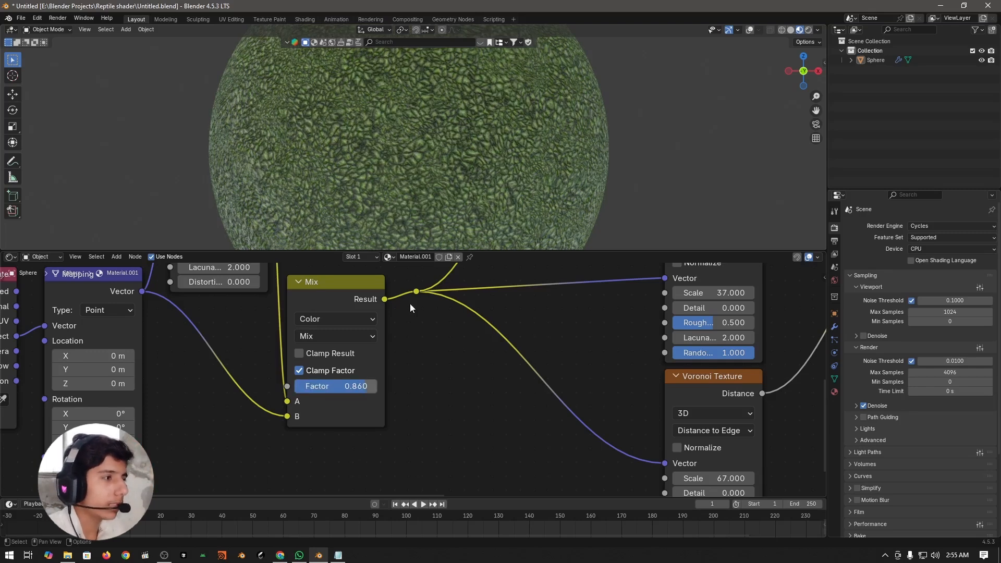
- Shift the black stop of the green Color Ramp feeding Base Color to position 0.113
{"action": "mouse_move", "coordinate": [425, 136]}
{"action": "middle_mouse_down"}
{"action": "mouse_move", "coordinate": [289, 144]}
{"action": "mouse_move", "coordinate": [413, 145]}
{"action": "middle_mouse_up"}
{"action": "scroll", "coordinate": [644, 360], "scroll_direction": "down", "scroll_amount": 3}
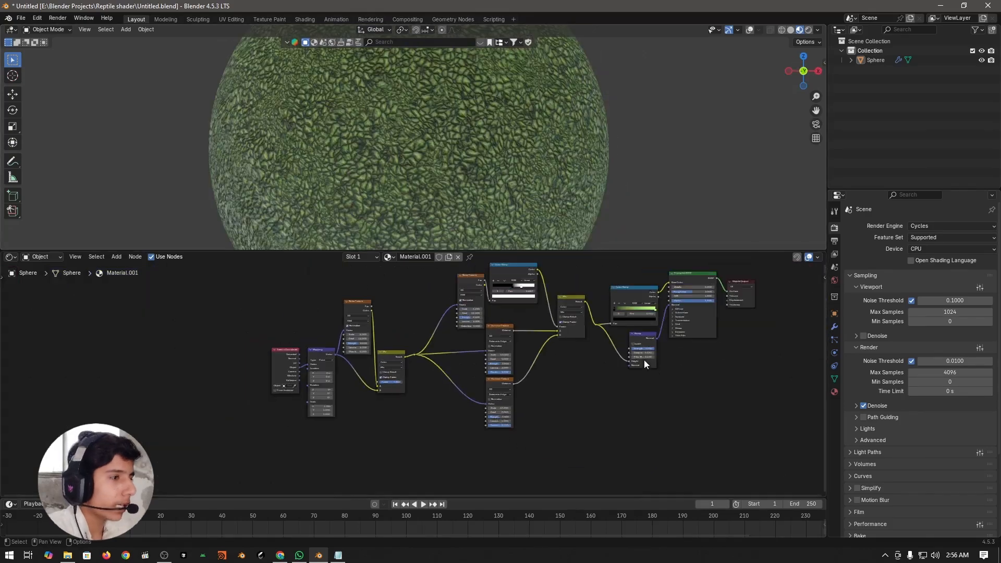
{"action": "middle_click_drag", "start_coordinate": [540, 387], "coordinate": [404, 443]}
{"action": "scroll", "coordinate": [535, 413], "scroll_direction": "up", "scroll_amount": 5}
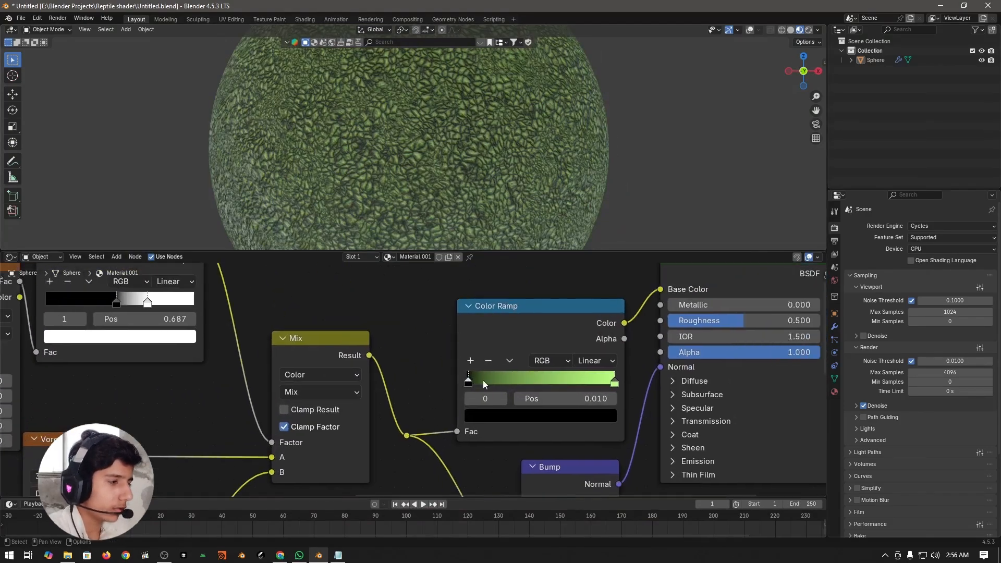
{"action": "left_click_drag", "start_coordinate": [483, 381], "coordinate": [487, 380]}
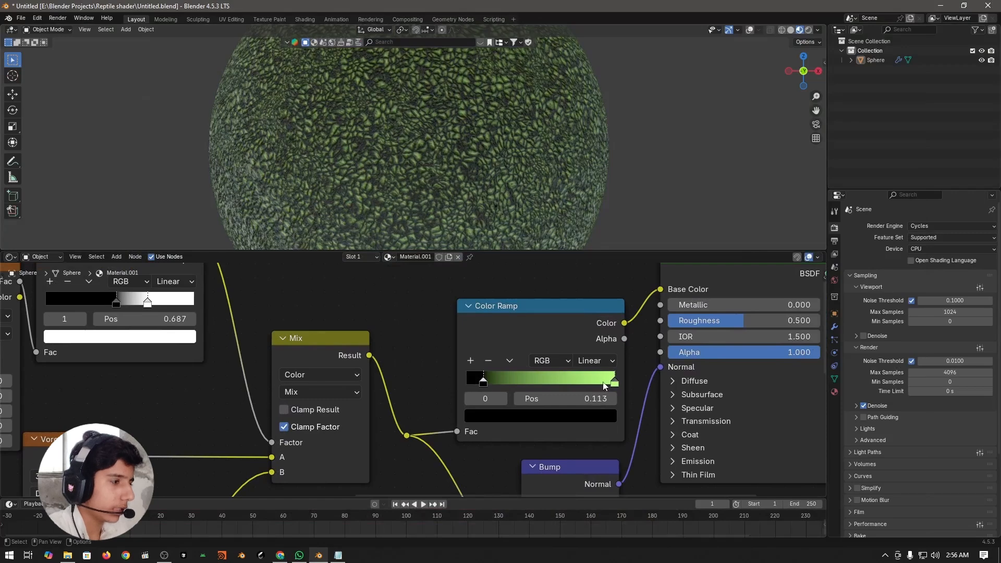
- Add a green stop to the Base Color ramp, place it at position 0.005, and save the file
{"action": "left_click", "coordinate": [471, 361]}
{"action": "left_click", "coordinate": [470, 360]}
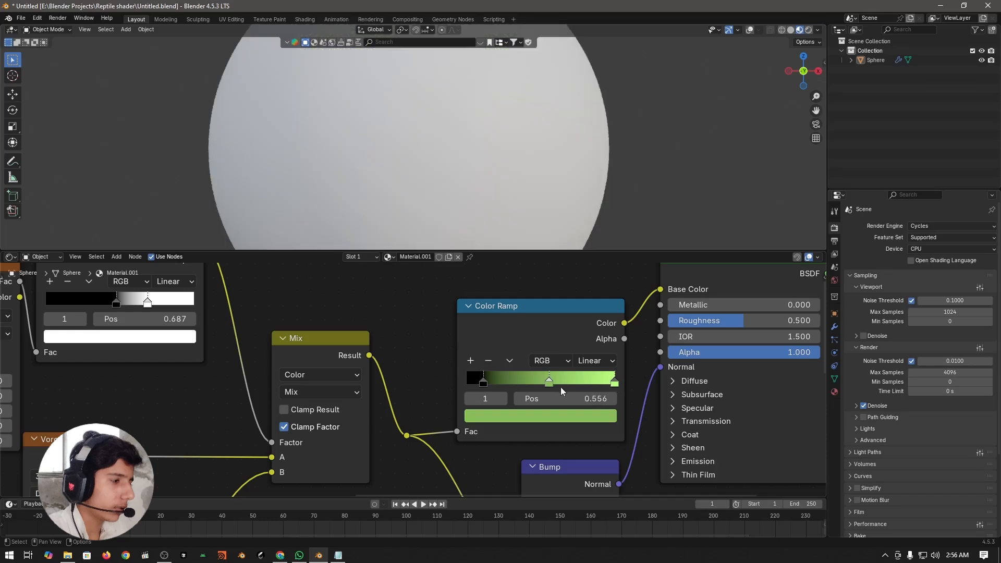
{"action": "left_click_drag", "start_coordinate": [550, 383], "coordinate": [477, 383]}
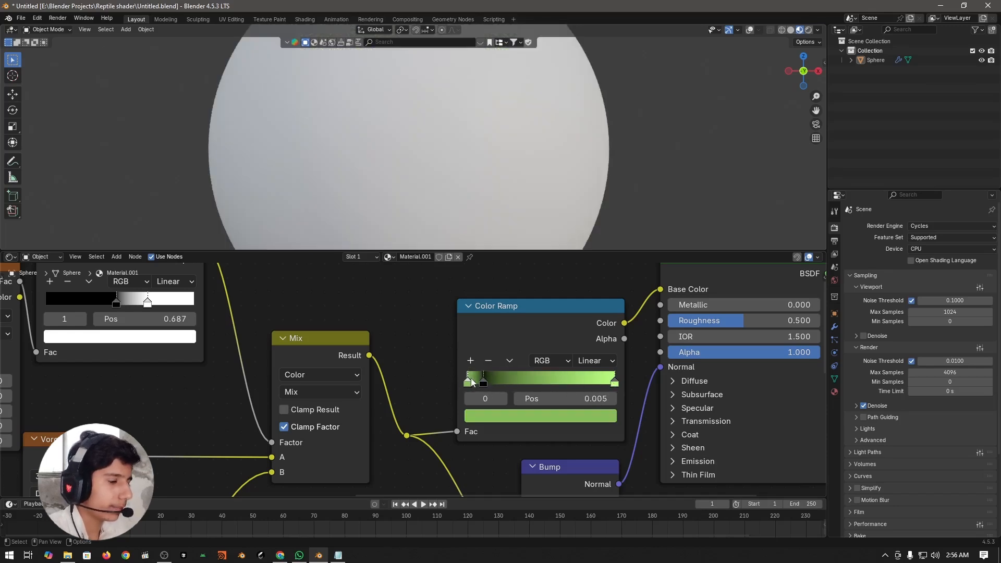
{"action": "key", "text": "ctrl+s"}
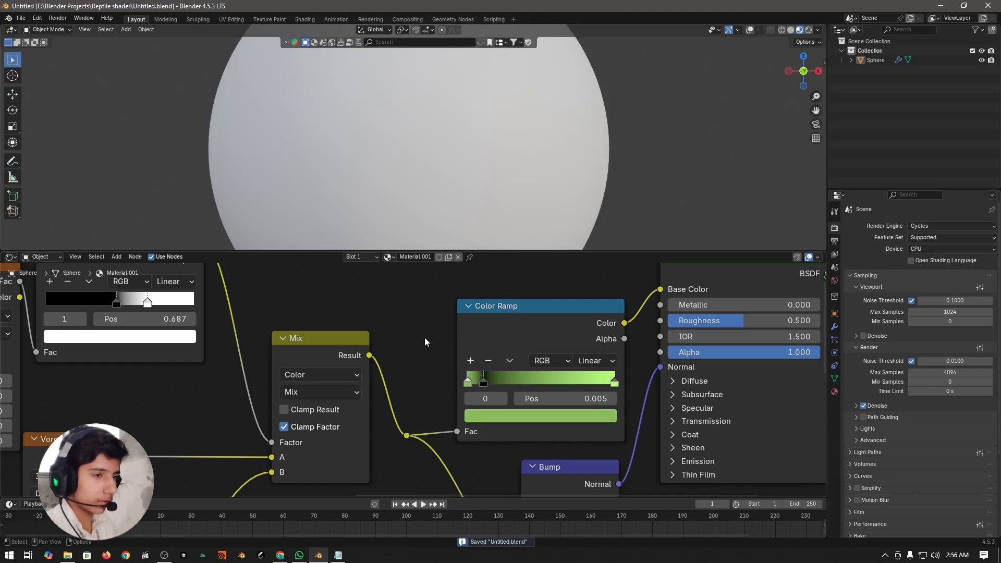
- Move the black stop of the Base Color ramp to position 0.159
{"action": "scroll", "coordinate": [436, 375], "scroll_direction": "up", "scroll_amount": 1}
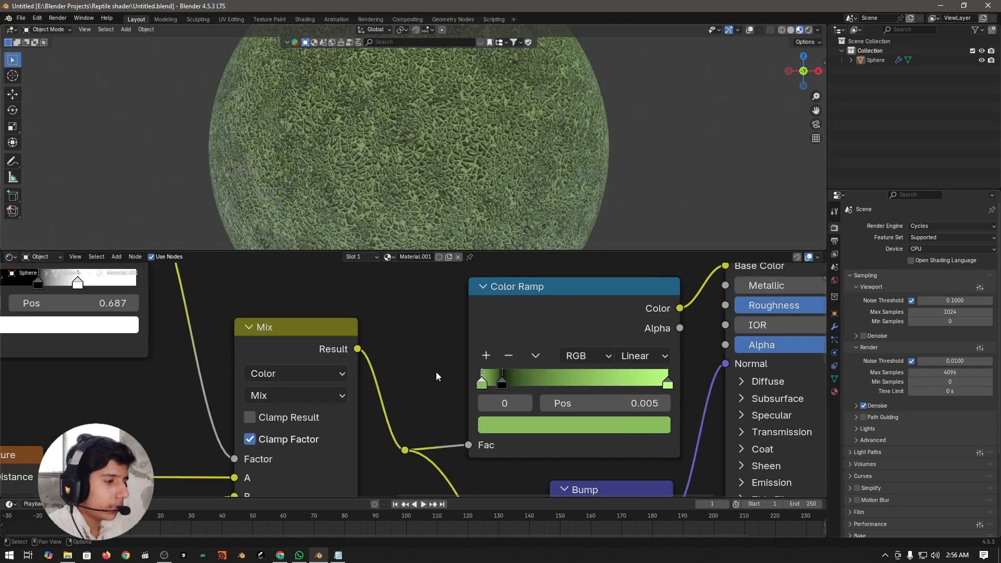
{"action": "middle_click_drag", "start_coordinate": [404, 397], "coordinate": [336, 385]}
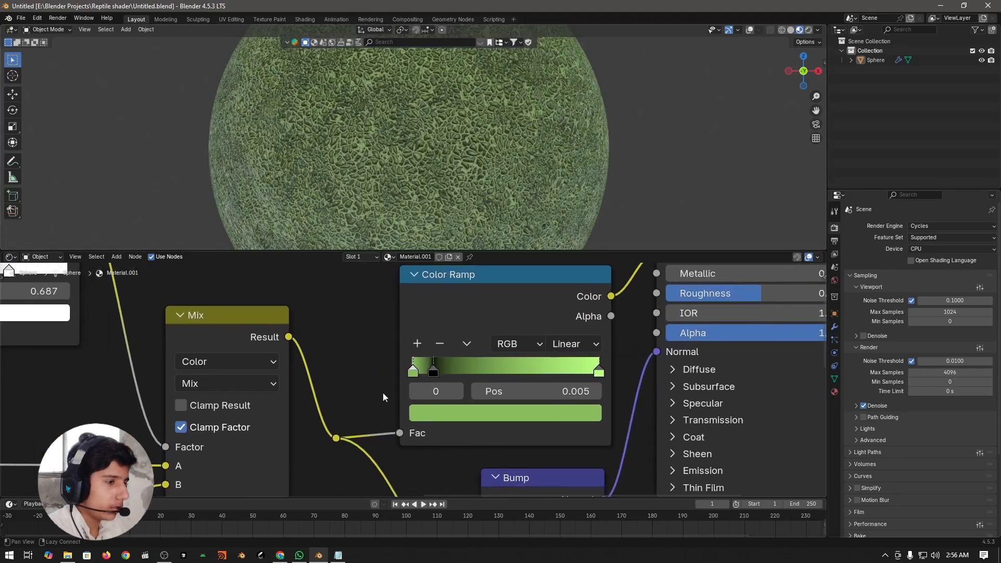
{"action": "left_click", "coordinate": [433, 371]}
{"action": "left_click", "coordinate": [442, 373]}
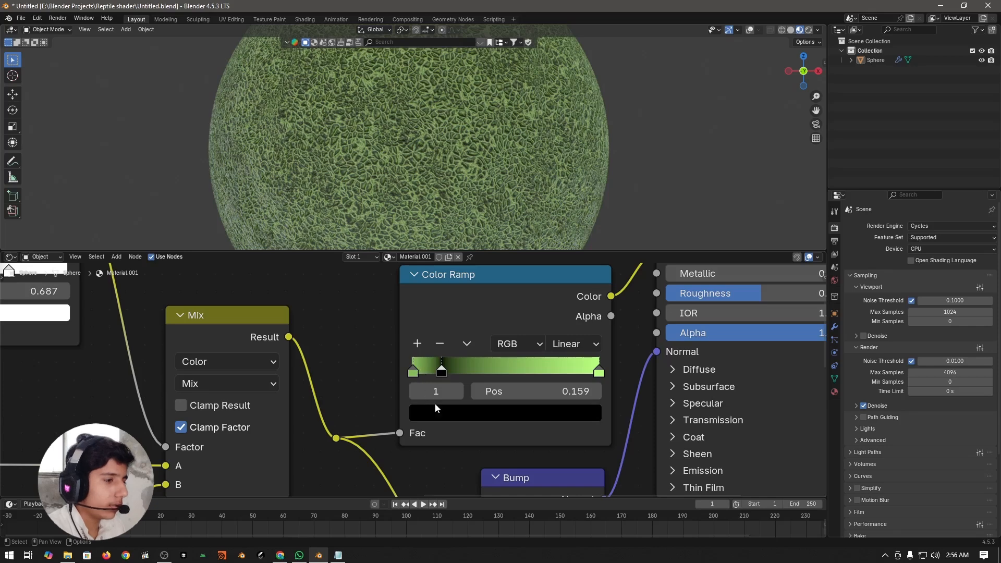
- Darken the green of the Base Color ramp's first stop by lowering its brightness
{"action": "left_click", "coordinate": [417, 373]}
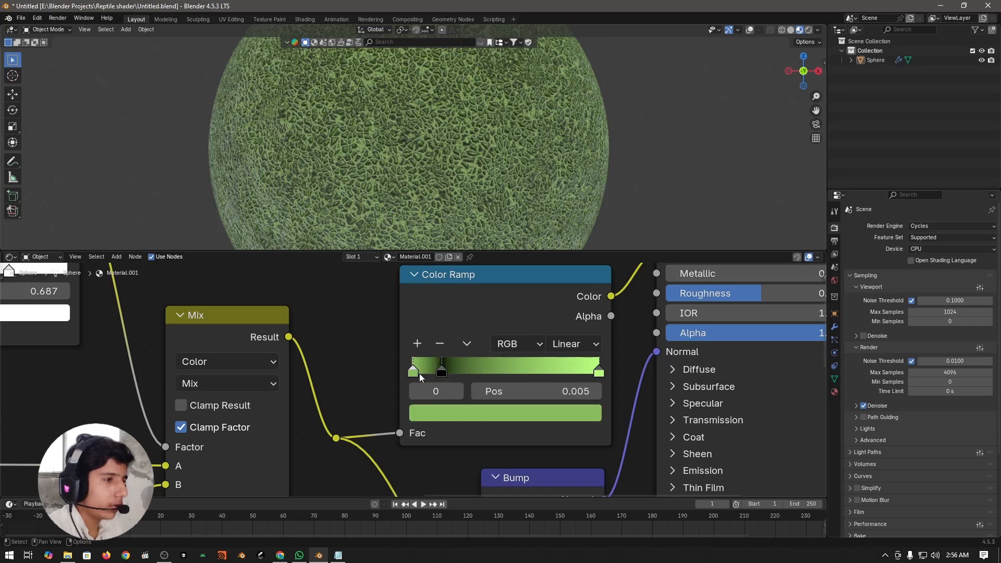
{"action": "left_click", "coordinate": [455, 413]}
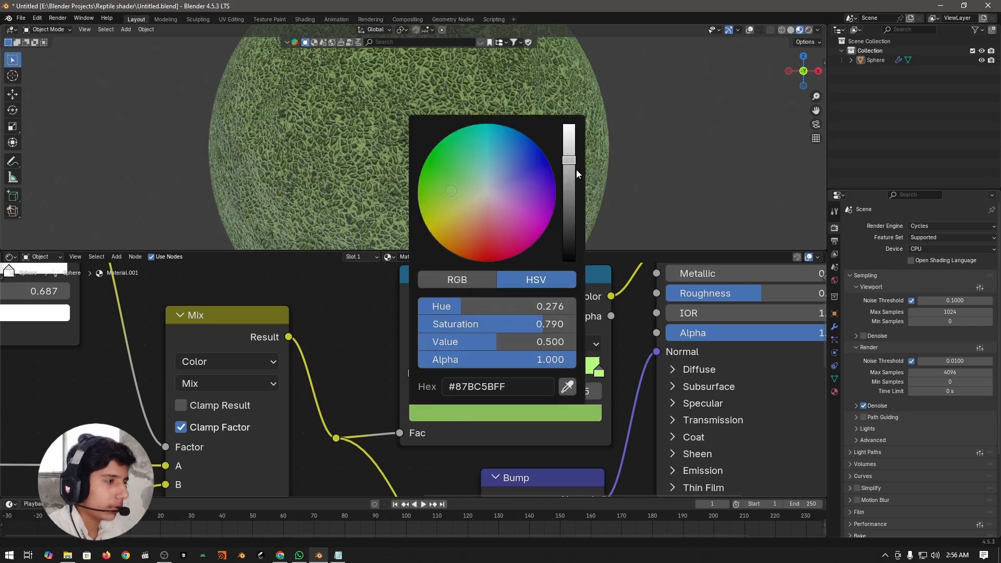
{"action": "mouse_move", "coordinate": [569, 170]}
{"action": "left_mouse_down"}
{"action": "mouse_move", "coordinate": [569, 213]}
{"action": "mouse_move", "coordinate": [570, 183]}
{"action": "left_mouse_up"}
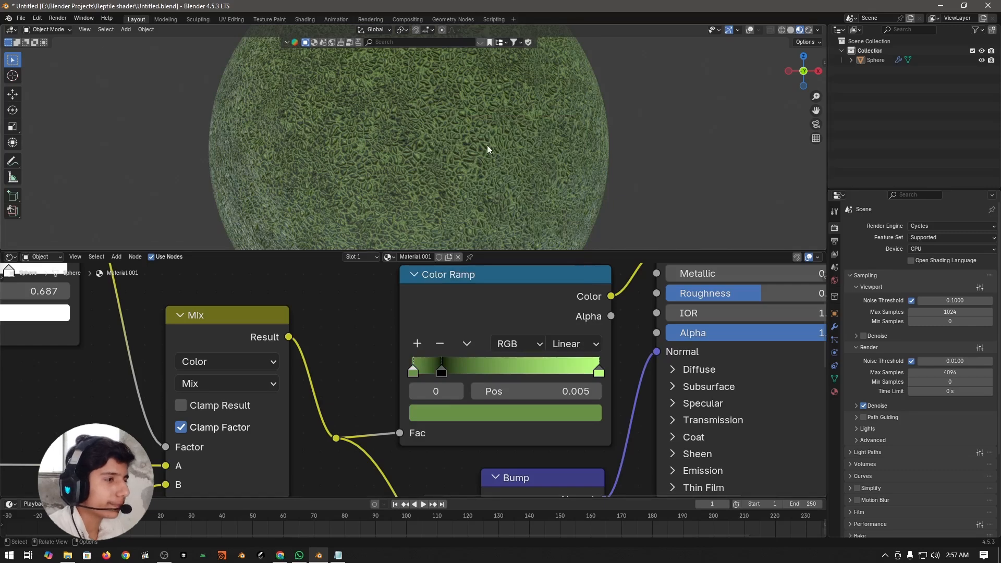
- Preview the sphere's material in Rendered viewport shading, return to Solid shading, and save the file
{"action": "scroll", "coordinate": [487, 149], "scroll_direction": "up", "scroll_amount": 2}
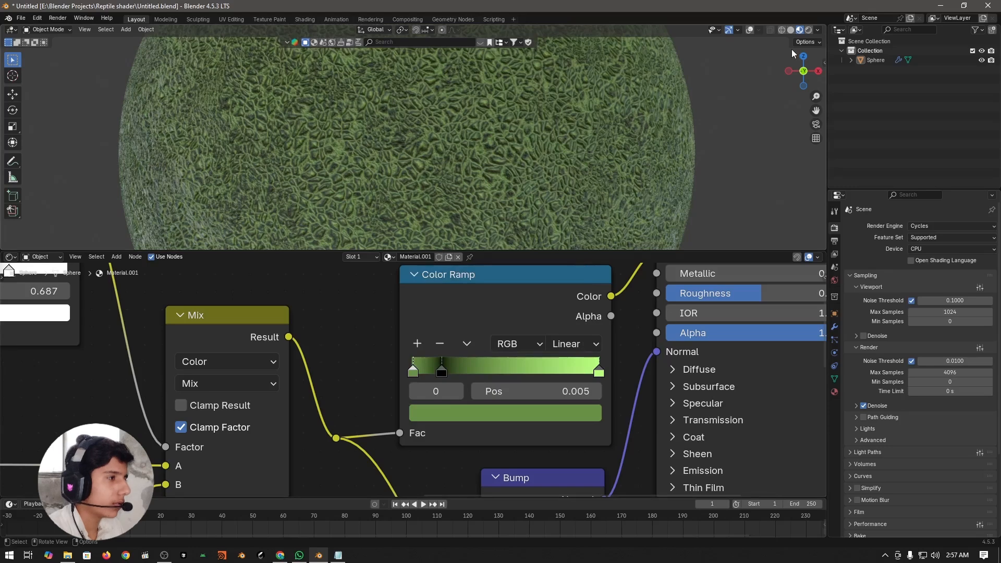
{"action": "scroll", "coordinate": [791, 49], "scroll_direction": "down", "scroll_amount": 3}
{"action": "left_click", "coordinate": [791, 30]}
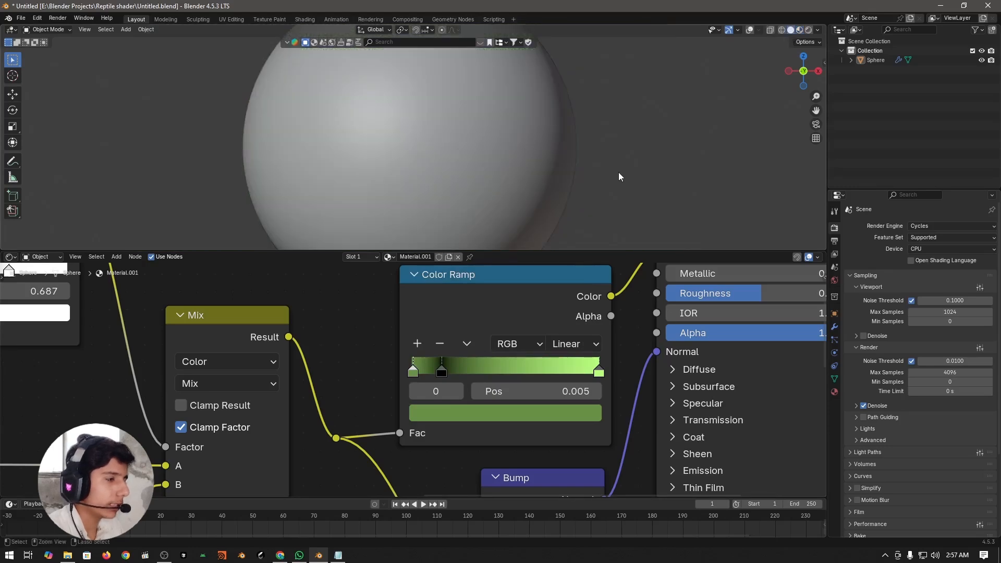
{"action": "key", "text": "ctrl+s"}
{"action": "scroll", "coordinate": [584, 189], "scroll_direction": "up", "scroll_amount": 3}
{"action": "key", "text": "z"}
{"action": "left_click", "coordinate": [542, 99]}
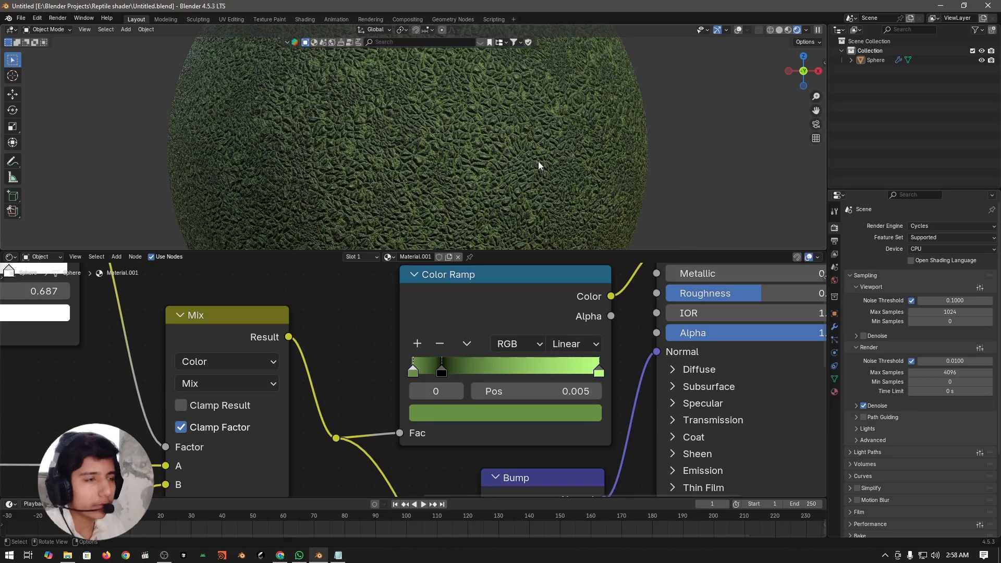
{"action": "left_click", "coordinate": [779, 31]}
{"action": "key", "text": "ctrl+s"}
- Move the Texture Coordinate, Mapping, distortion Noise Texture and Mix nodes together, closer to the texture nodes
{"action": "key", "text": "Home"}
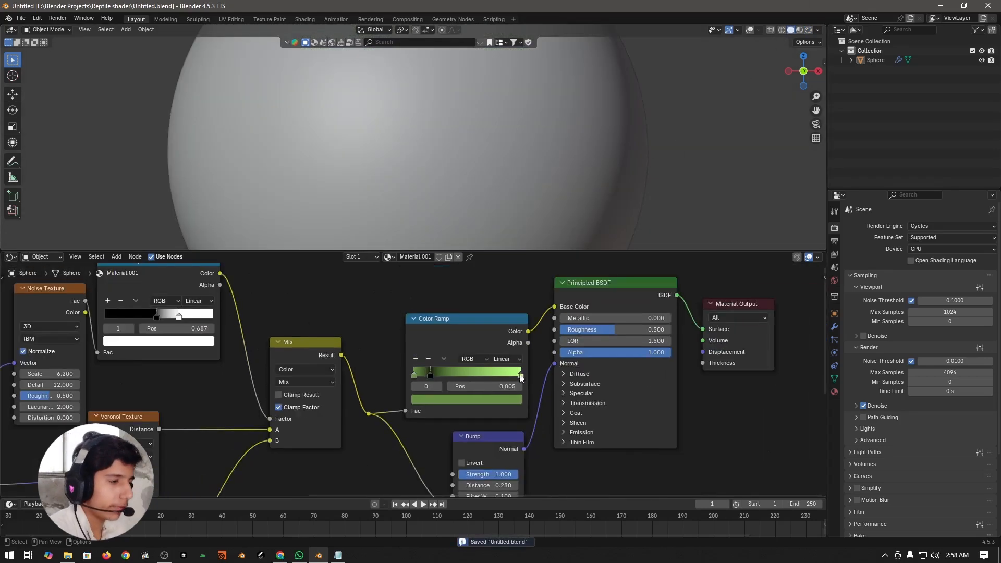
{"action": "scroll", "coordinate": [415, 380], "scroll_direction": "down", "scroll_amount": 2}
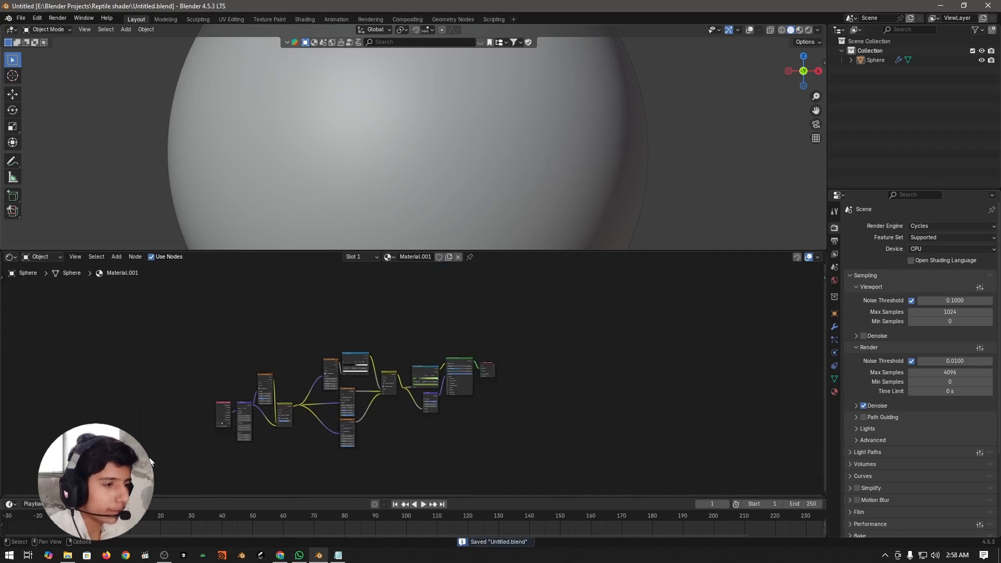
{"action": "left_click_drag", "start_coordinate": [146, 462], "coordinate": [310, 336]}
{"action": "key", "text": "g"}
{"action": "left_click", "coordinate": [308, 353]}
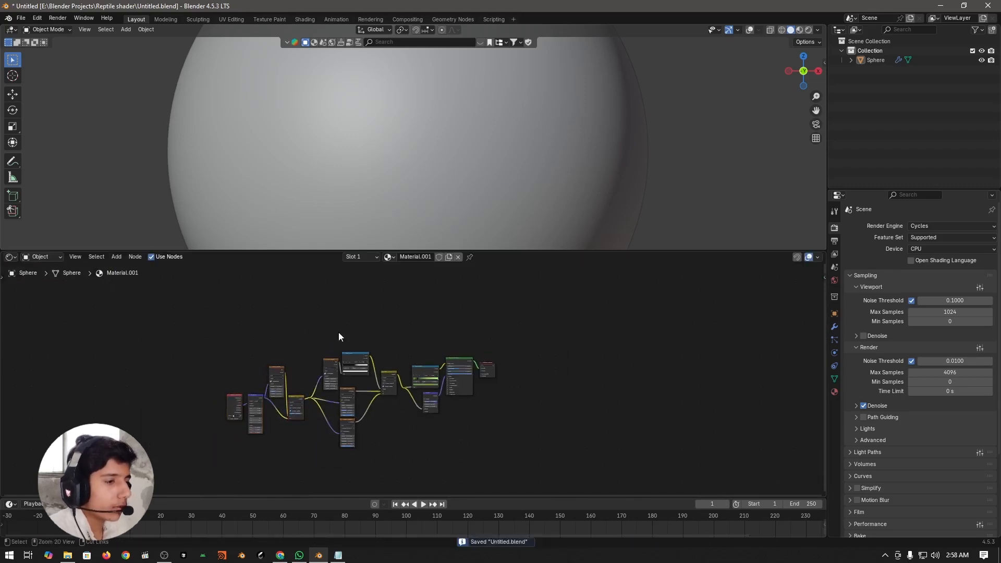
- Tidy the coordinate nodes, placing the distortion Noise Texture low between Mapping and the Mix node
{"action": "scroll", "coordinate": [282, 365], "scroll_direction": "up", "scroll_amount": 2}
{"action": "left_click_drag", "start_coordinate": [240, 406], "coordinate": [242, 395]}
{"action": "left_click", "coordinate": [240, 368]}
{"action": "left_click_drag", "start_coordinate": [209, 362], "coordinate": [208, 430]}
{"action": "left_click", "coordinate": [219, 389]}
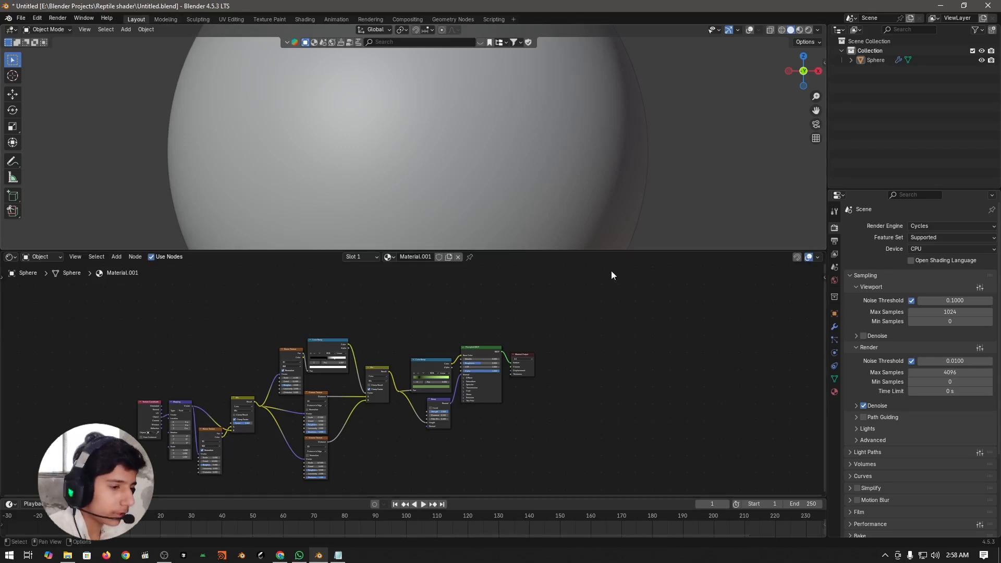
{"action": "left_click", "coordinate": [941, 6]}
{"action": "left_click", "coordinate": [989, 7]}
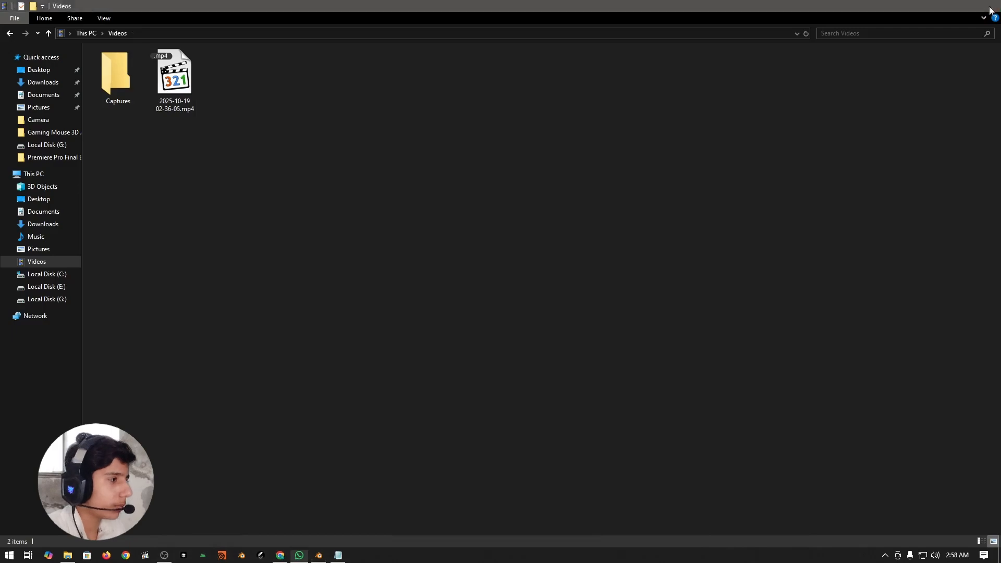
- Launch a second Blender 4.5 instance from the desktop
{"action": "left_click", "coordinate": [726, 79]}
{"action": "left_click_drag", "start_coordinate": [876, 116], "coordinate": [734, 123]}
{"action": "left_click", "coordinate": [813, 122]}
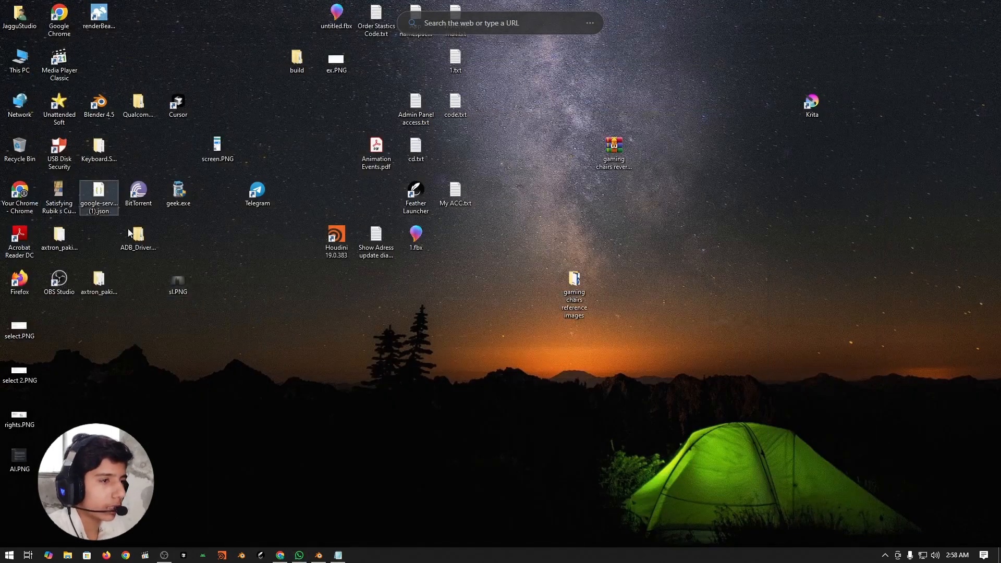
{"action": "key", "text": "b"}
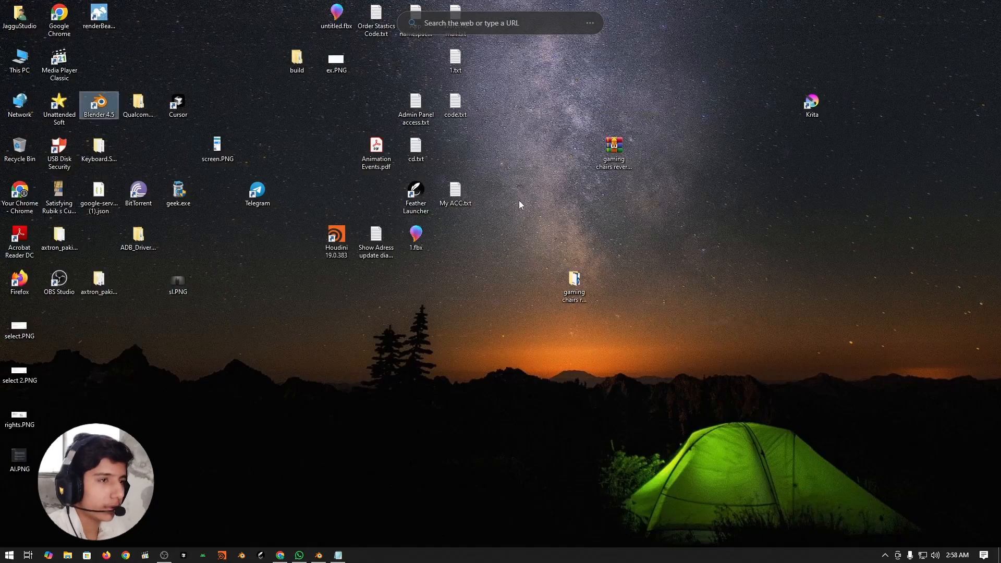
{"action": "key", "text": "Return"}
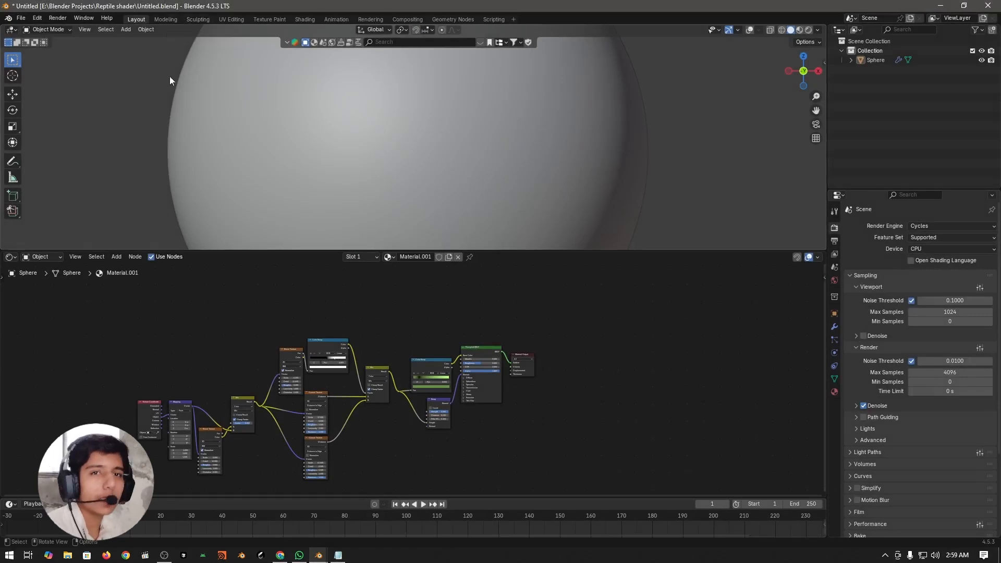
- Switch to the new unsaved Blender window and delete all the default objects from its scene
{"action": "mouse_move", "coordinate": [319, 554]}
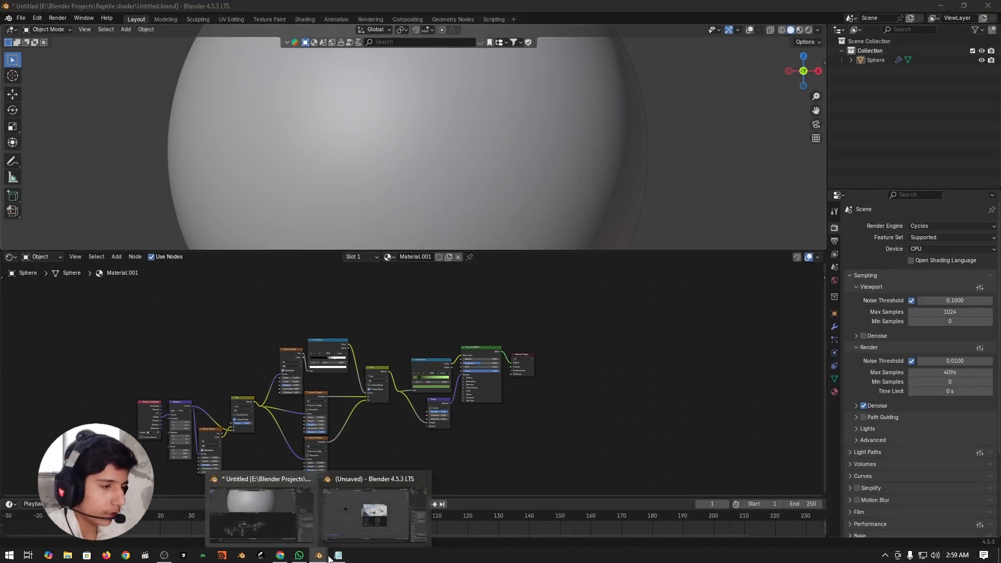
{"action": "left_click", "coordinate": [411, 505]}
{"action": "key", "text": "a"}
{"action": "key", "text": "Delete"}
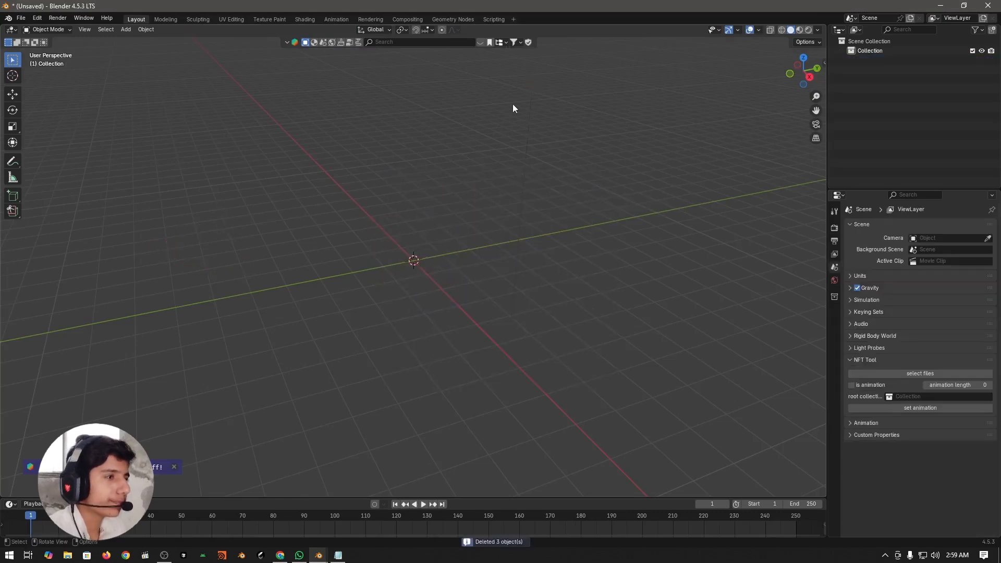
- Search the online model asset library for Dinosaur
{"action": "left_click", "coordinate": [480, 43]}
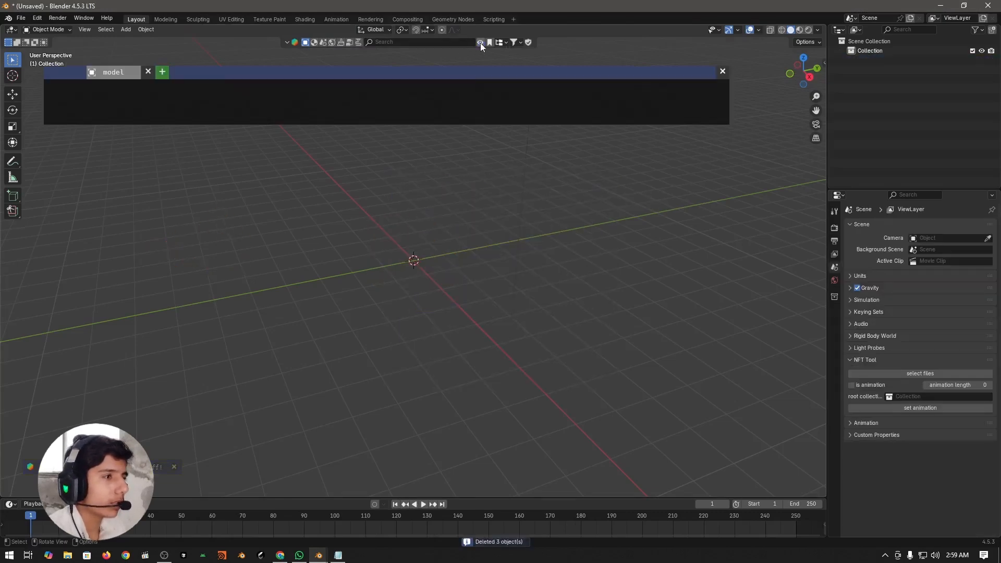
{"action": "left_click", "coordinate": [429, 40]}
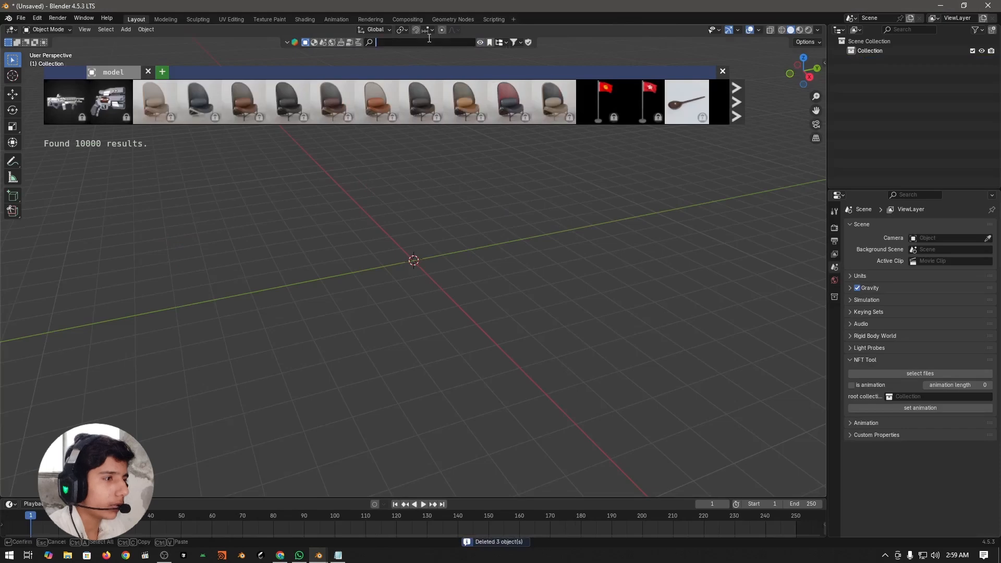
{"action": "type", "text": "Dinas"}
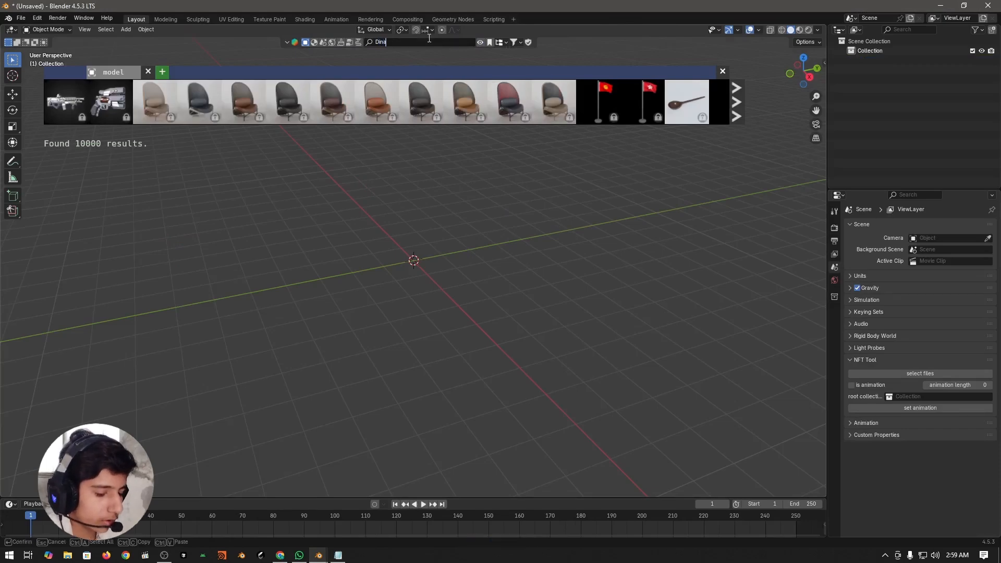
{"action": "key", "text": "BackSpace"}
{"action": "key", "text": "BackSpace"}
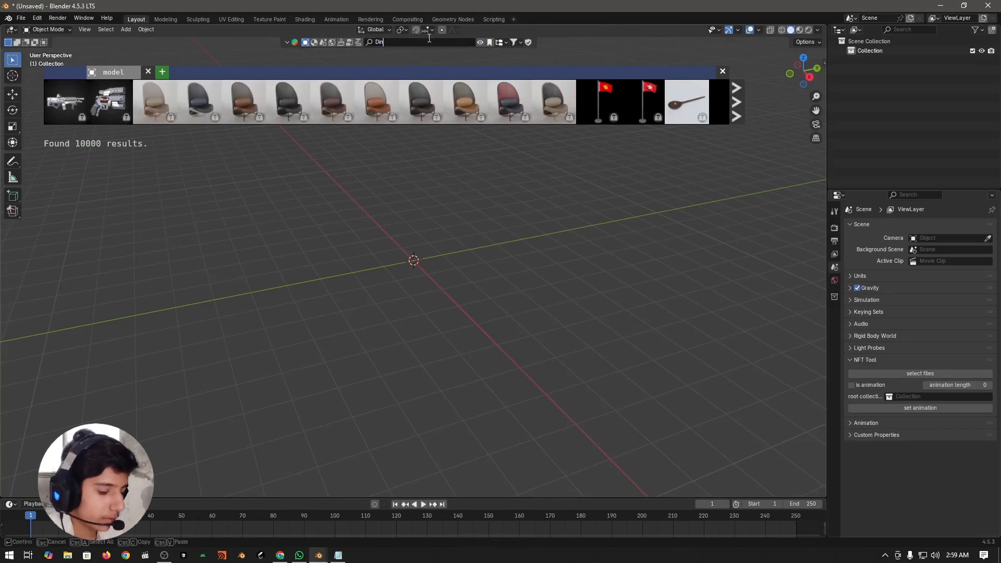
{"action": "type", "text": "osaur"}
{"action": "key", "text": "Return"}
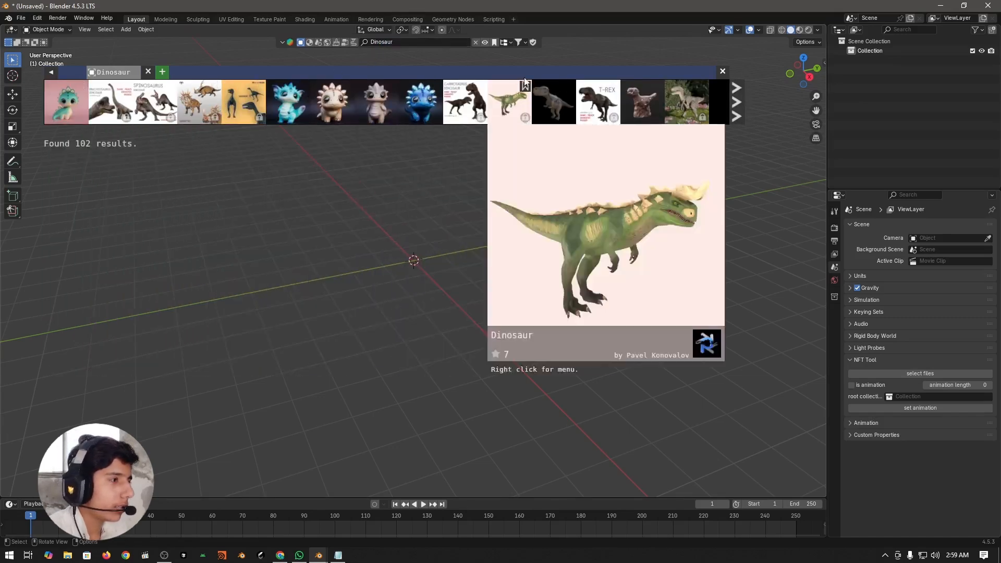
- Filter the dinosaur search results, import the plain grey T-rex model into the scene, and close the asset bar
{"action": "left_click", "coordinate": [523, 43]}
{"action": "left_click", "coordinate": [502, 77]}
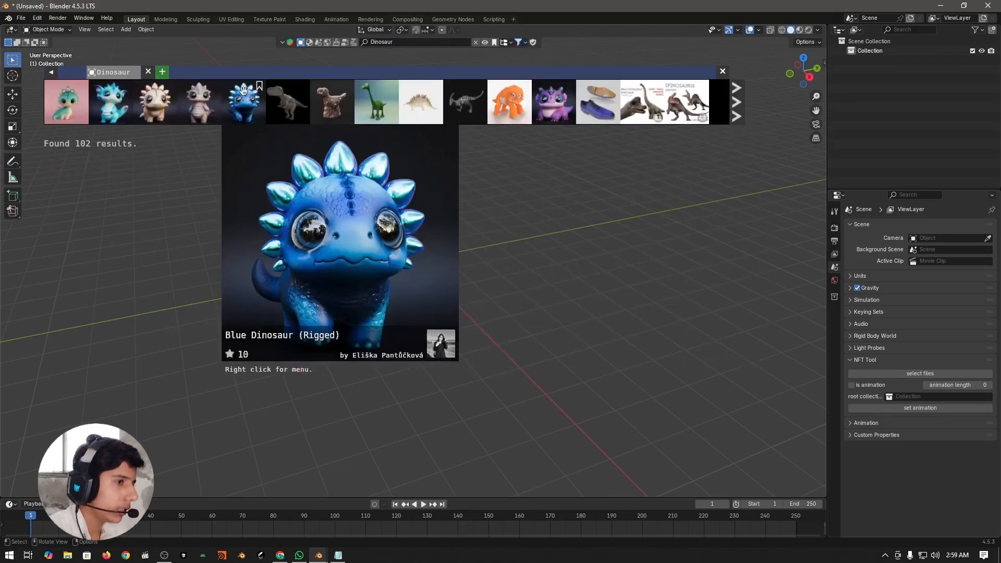
{"action": "left_click", "coordinate": [285, 99]}
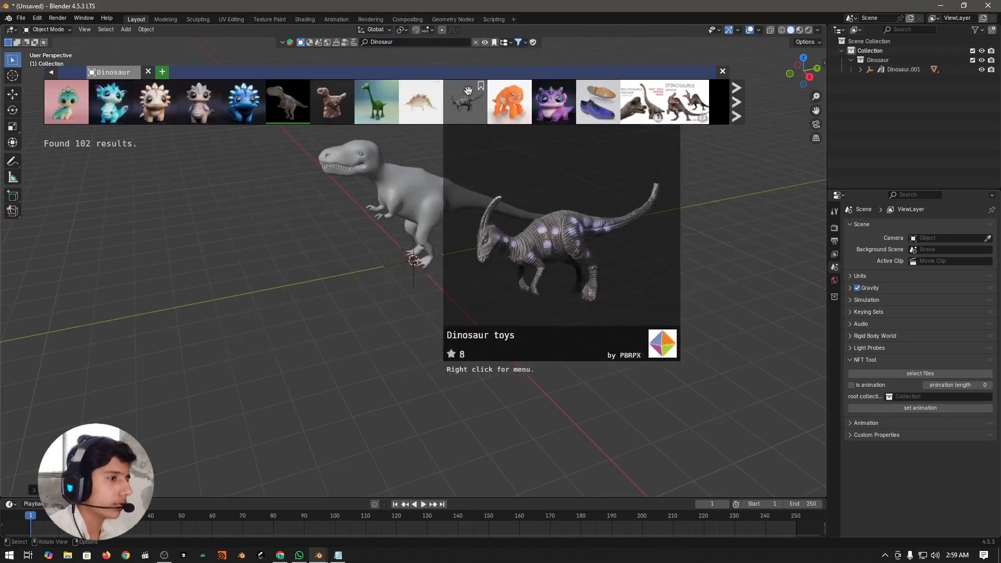
{"action": "left_click", "coordinate": [722, 71]}
{"action": "scroll", "coordinate": [422, 243], "scroll_direction": "up", "scroll_amount": 4}
- Select the dinosaur mesh and remove its first two material slots, Material.013 and Material.015
{"action": "left_click", "coordinate": [405, 235]}
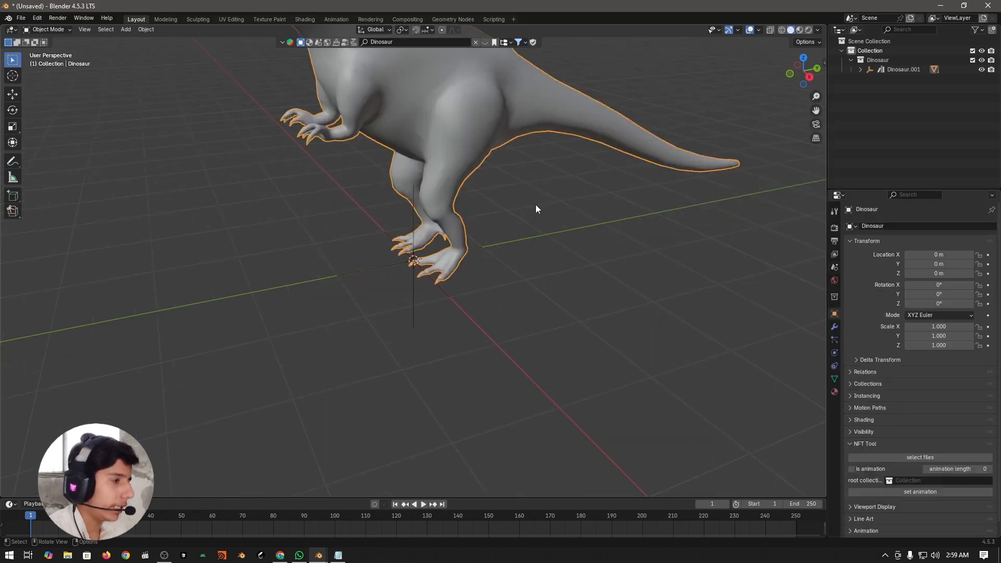
{"action": "left_click", "coordinate": [834, 392]}
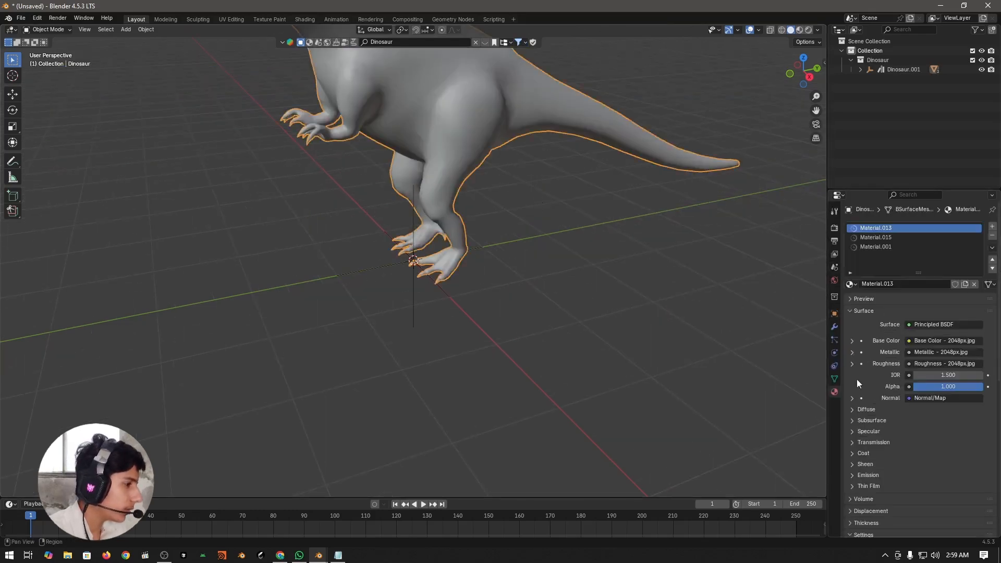
{"action": "left_click", "coordinate": [992, 236]}
{"action": "left_click", "coordinate": [992, 236]}
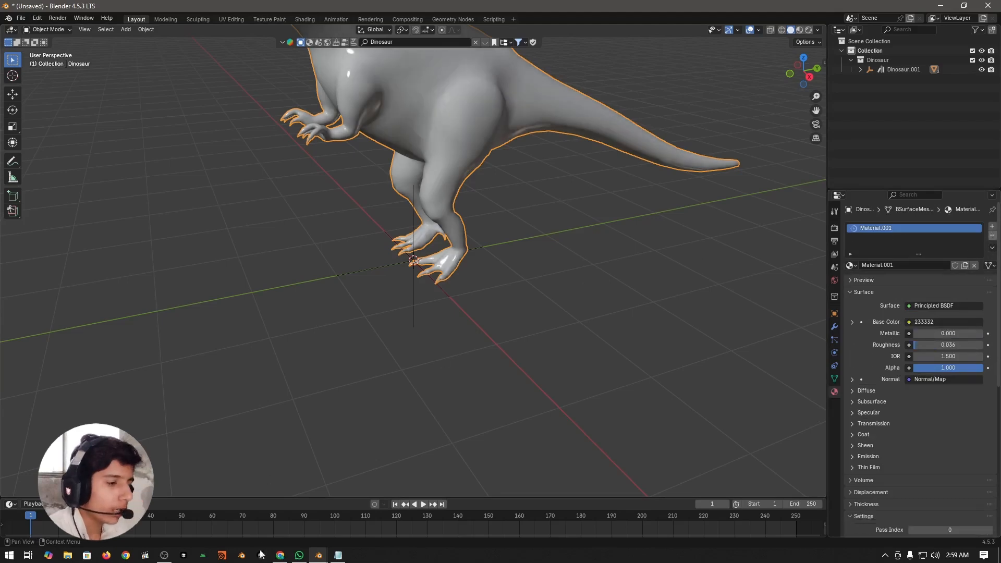
- Start appending data into the dinosaur scene and browse to the E:\Blender Projects folder
{"action": "left_click", "coordinate": [320, 560]}
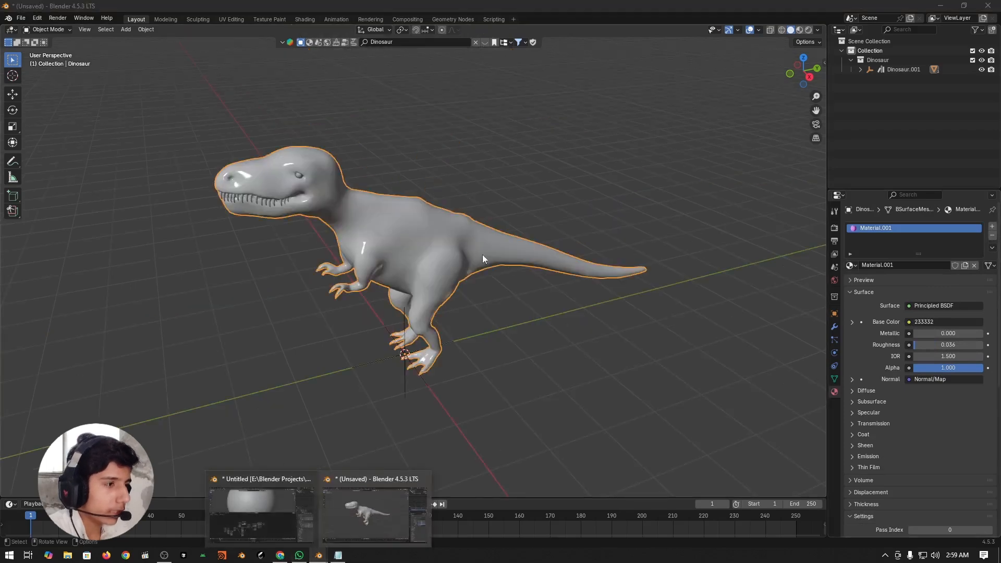
{"action": "left_click", "coordinate": [21, 19]}
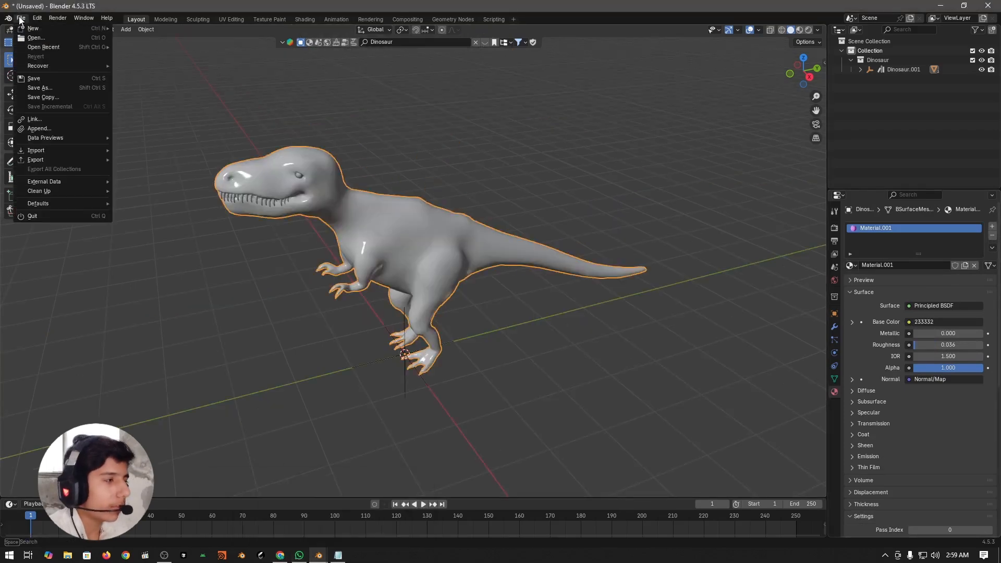
{"action": "left_click", "coordinate": [67, 128]}
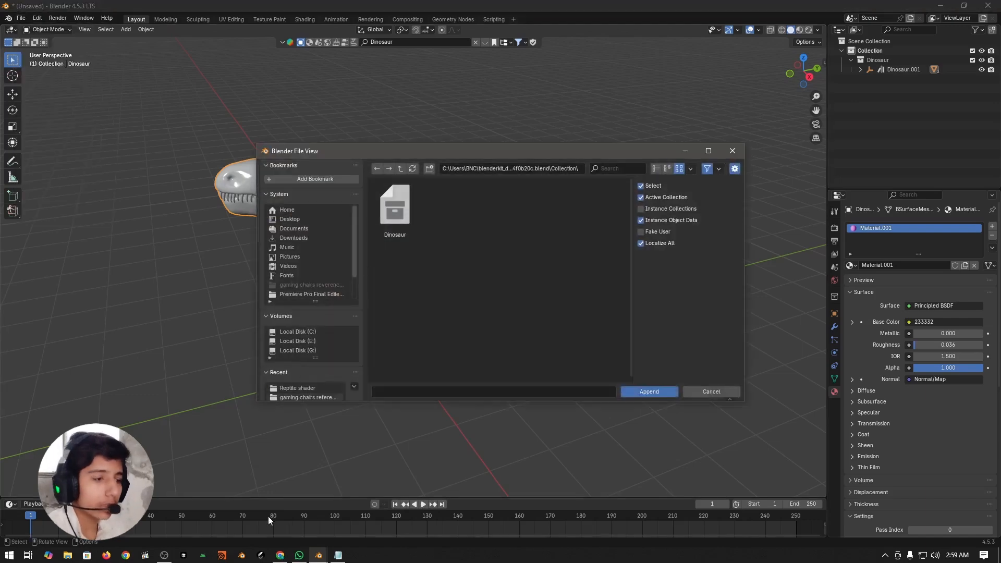
{"action": "mouse_move", "coordinate": [318, 555]}
{"action": "left_click", "coordinate": [215, 517]}
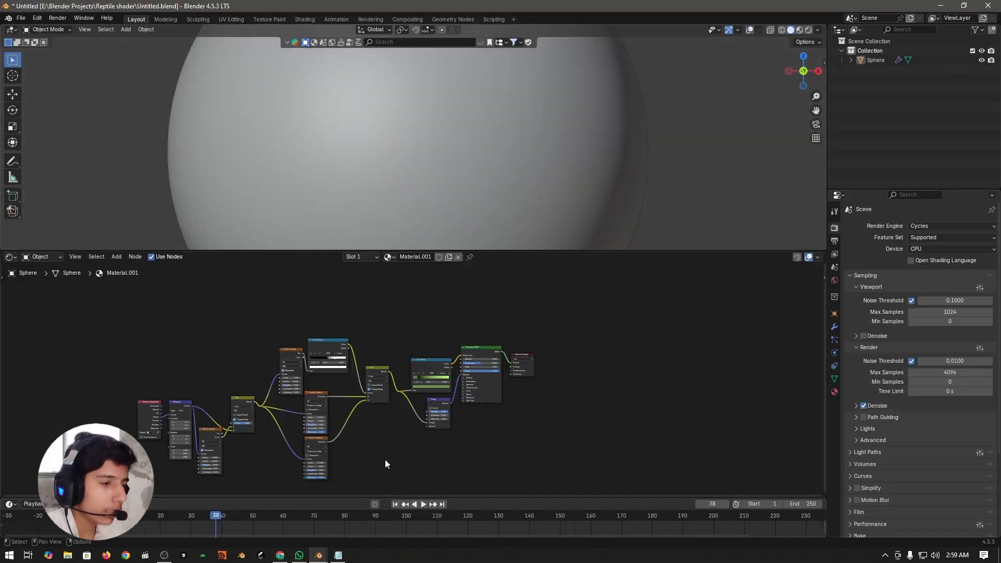
{"action": "left_click", "coordinate": [318, 555]}
{"action": "left_click", "coordinate": [420, 515]}
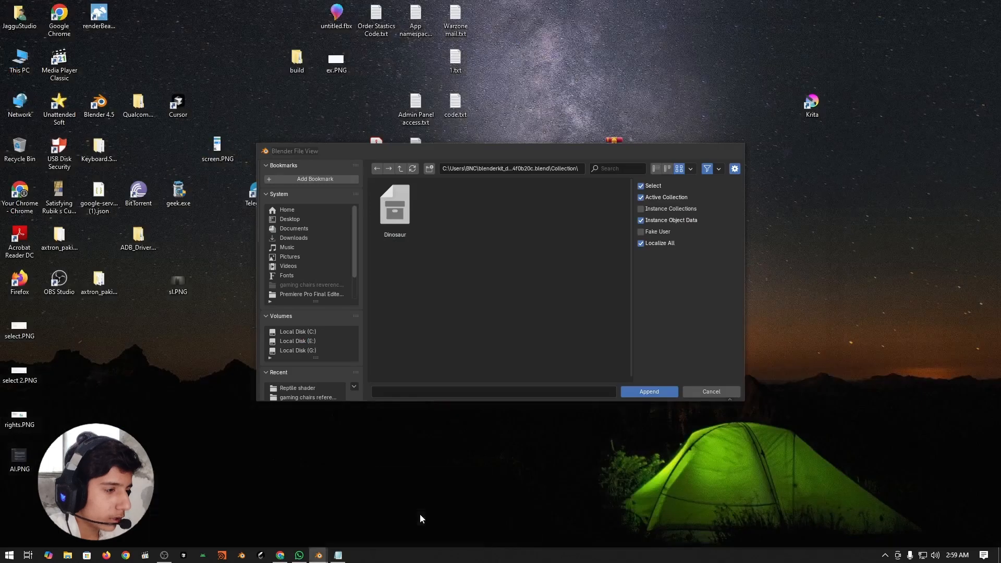
{"action": "left_click", "coordinate": [312, 342]}
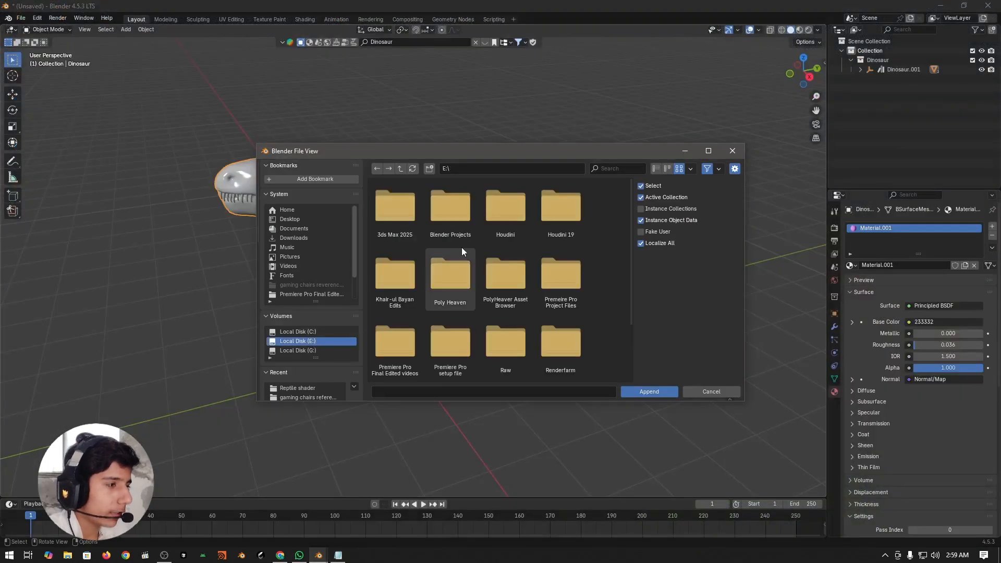
{"action": "double_click", "coordinate": [446, 211]}
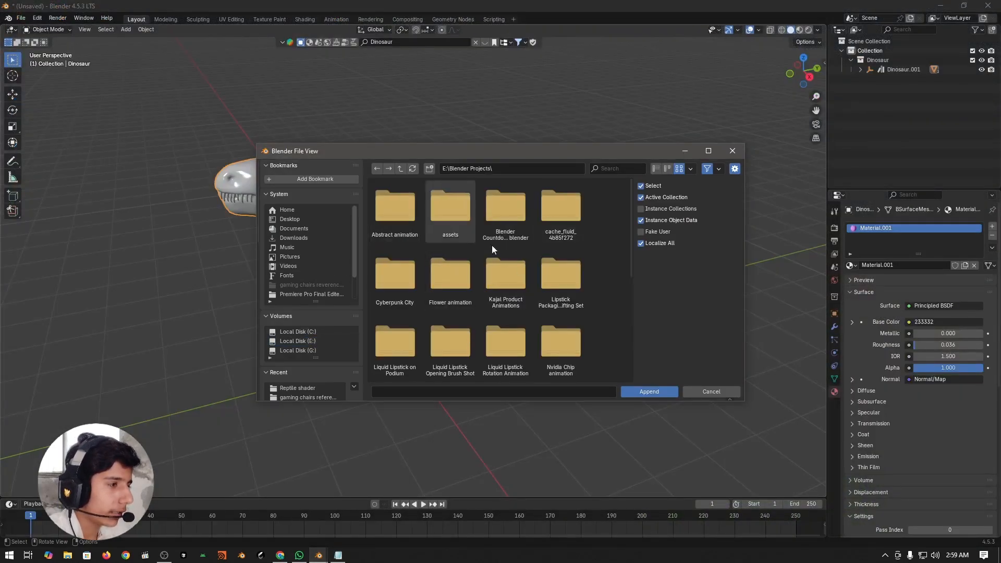
- Find the Reptile shader folder by searching for "rept", open the Material data of its Untitled.blend, and select Material.001
{"action": "left_click", "coordinate": [610, 170]}
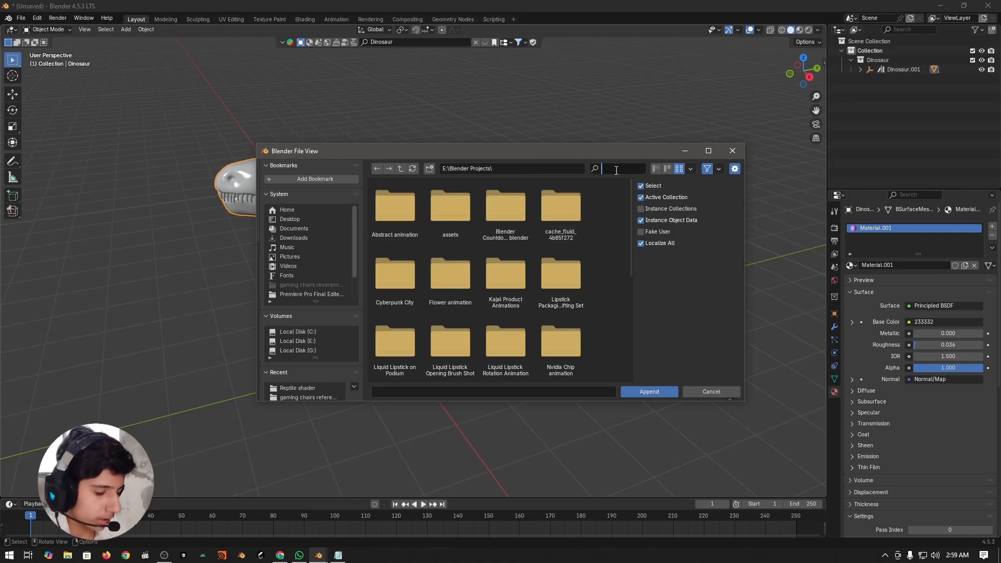
{"action": "type", "text": "rept"}
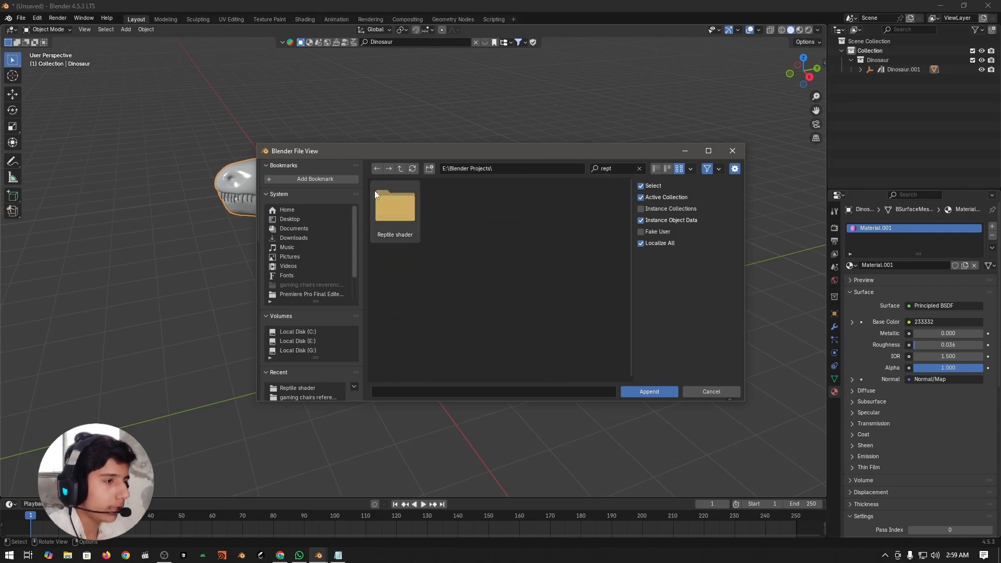
{"action": "double_click", "coordinate": [375, 191]}
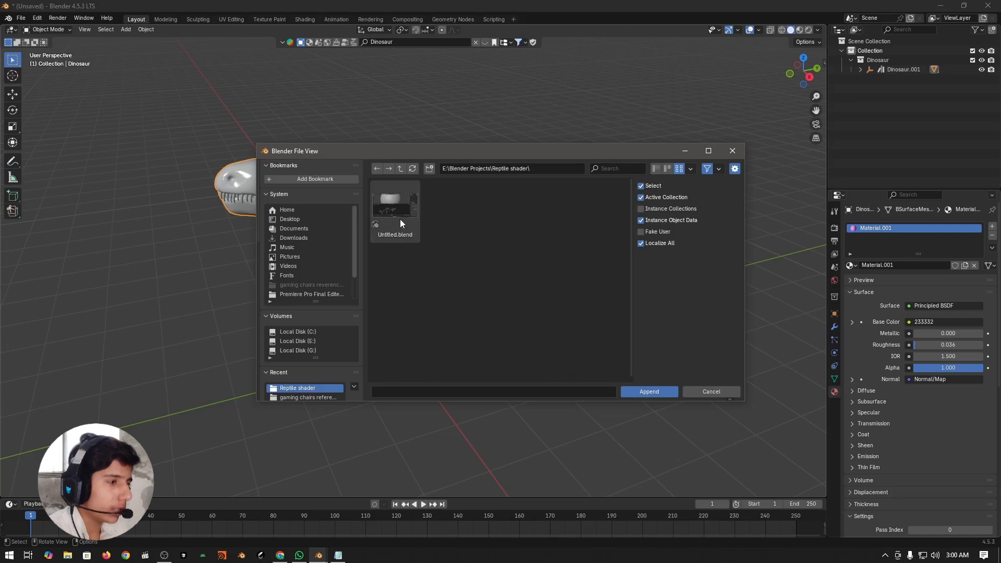
{"action": "double_click", "coordinate": [408, 199]}
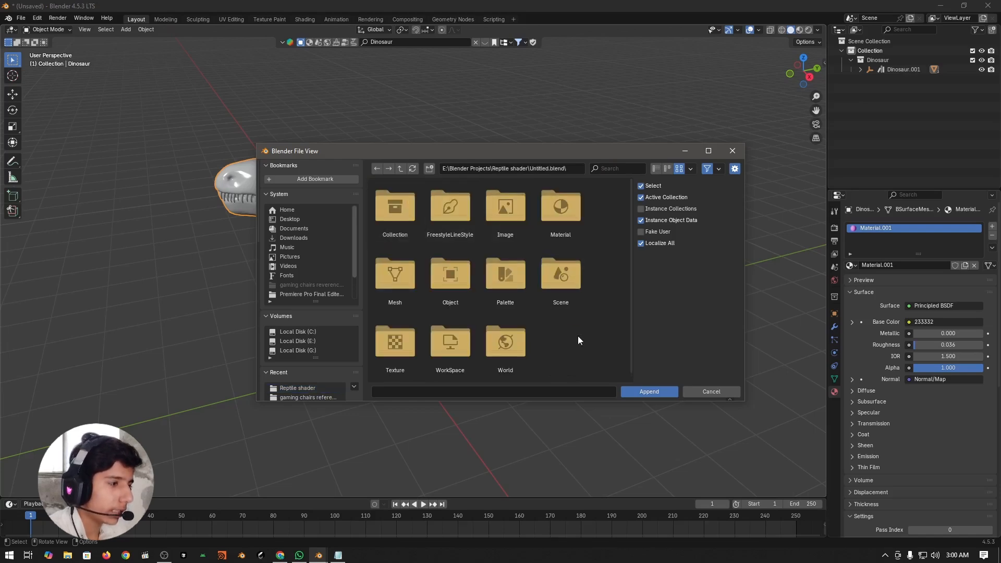
{"action": "double_click", "coordinate": [565, 211]}
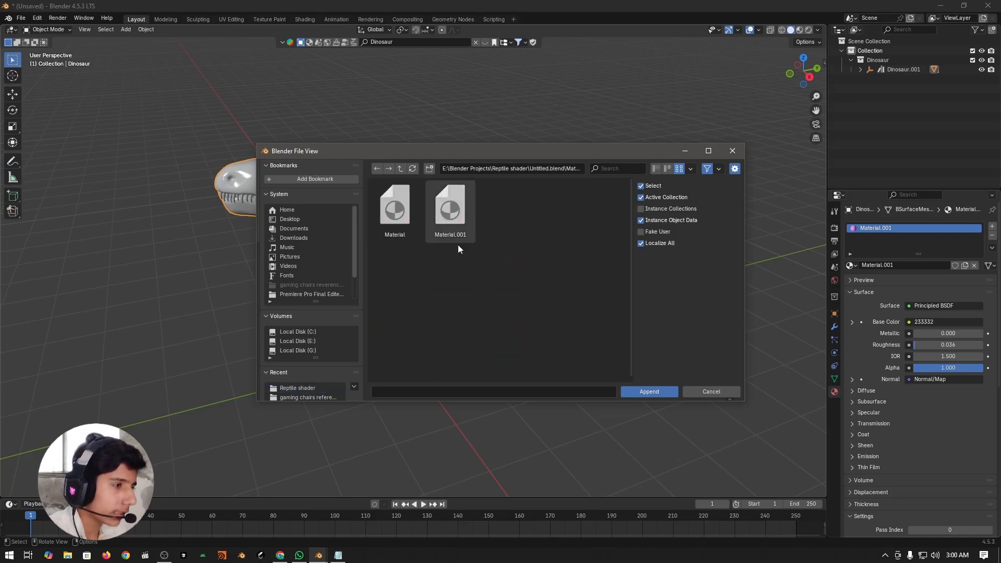
{"action": "left_click_drag", "start_coordinate": [401, 273], "coordinate": [527, 212]}
{"action": "left_click", "coordinate": [425, 207]}
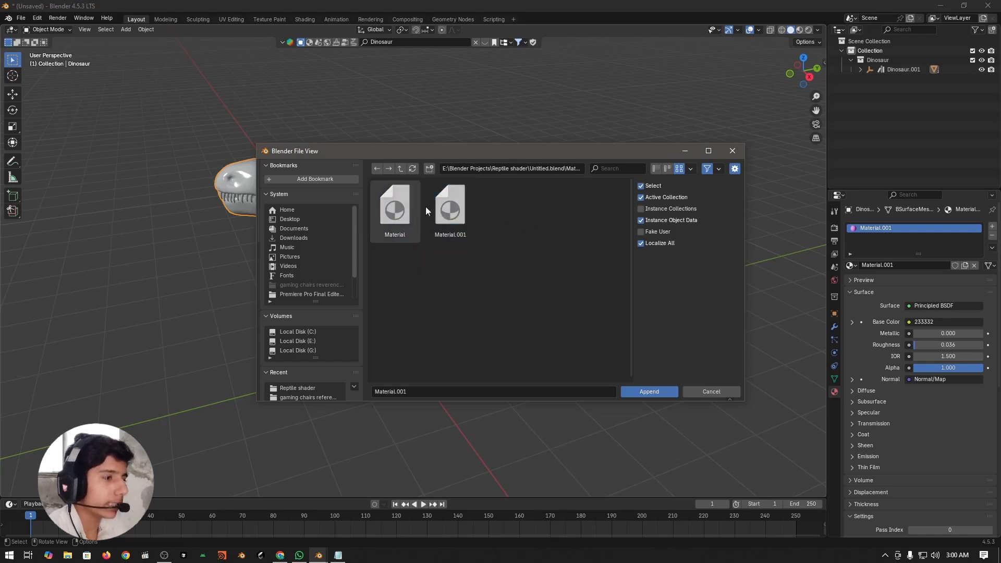
- Switch to the reptile shader project and rename the sphere's material to "Reptile skin"
{"action": "left_click", "coordinate": [307, 558]}
{"action": "left_click", "coordinate": [206, 508]}
{"action": "double_click", "coordinate": [415, 257]}
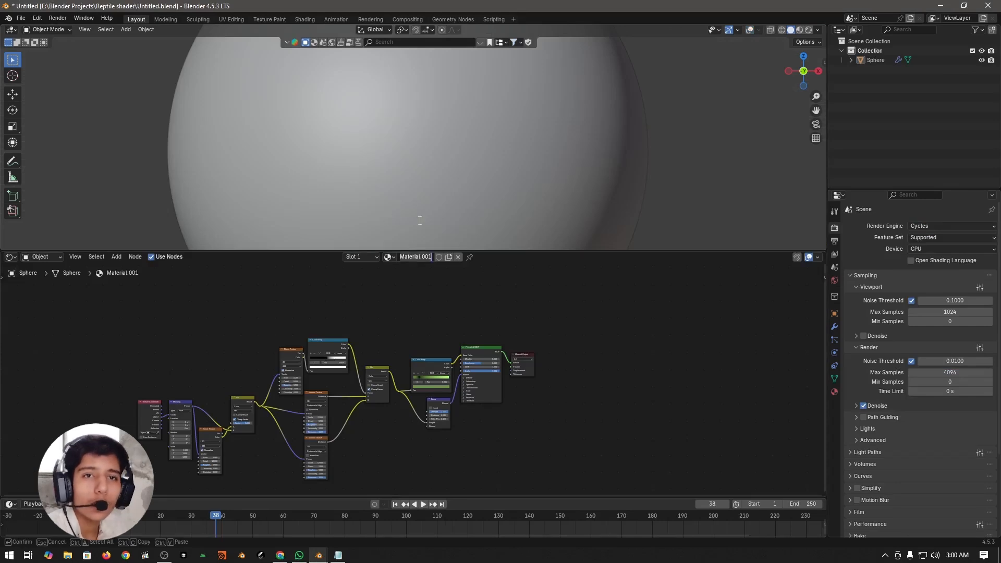
{"action": "type", "text": "R"}
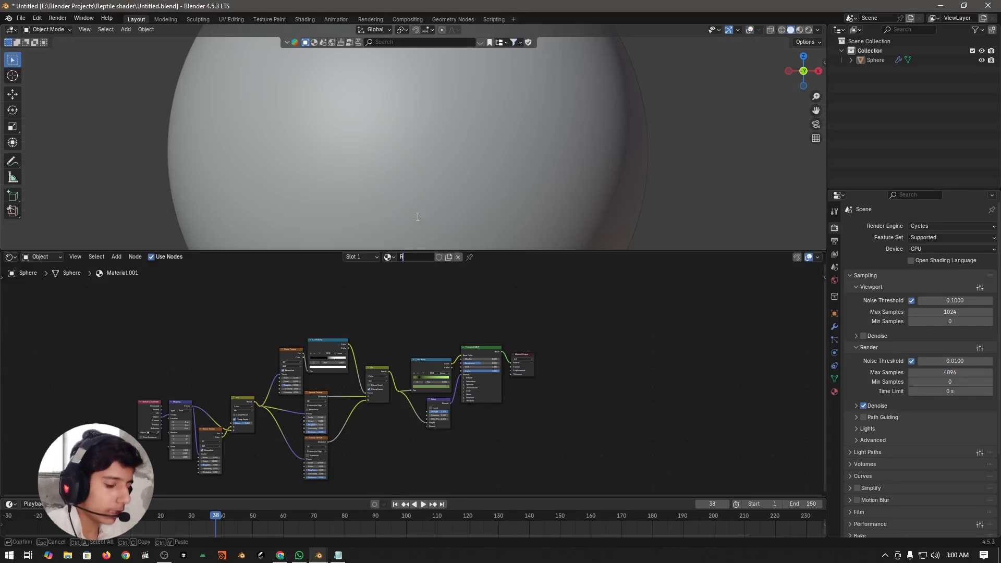
{"action": "type", "text": "eptile skin"}
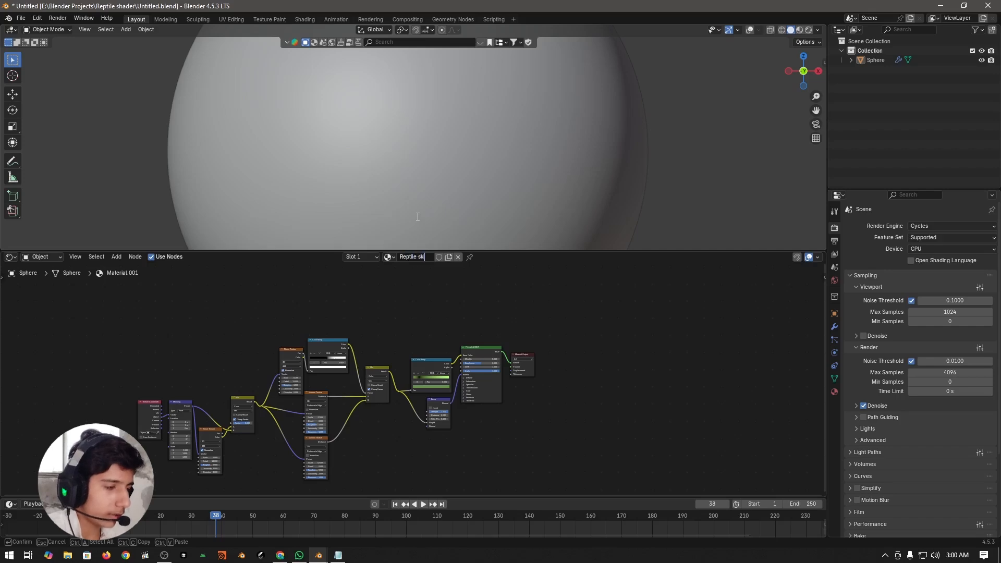
{"action": "key", "text": "Return"}
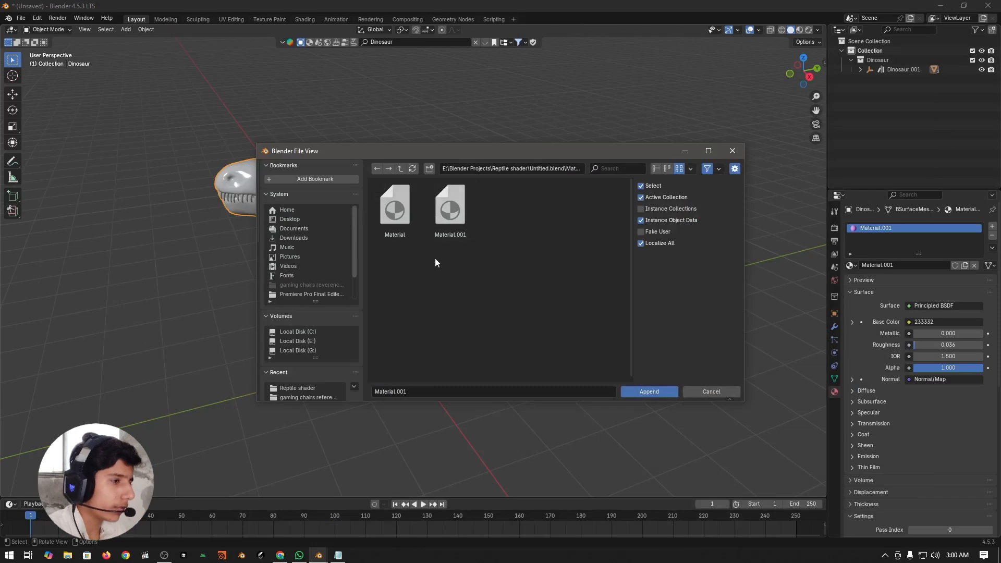
- Save the reptile shader project with the renamed material and minimize its window
{"action": "right_click", "coordinate": [525, 274]}
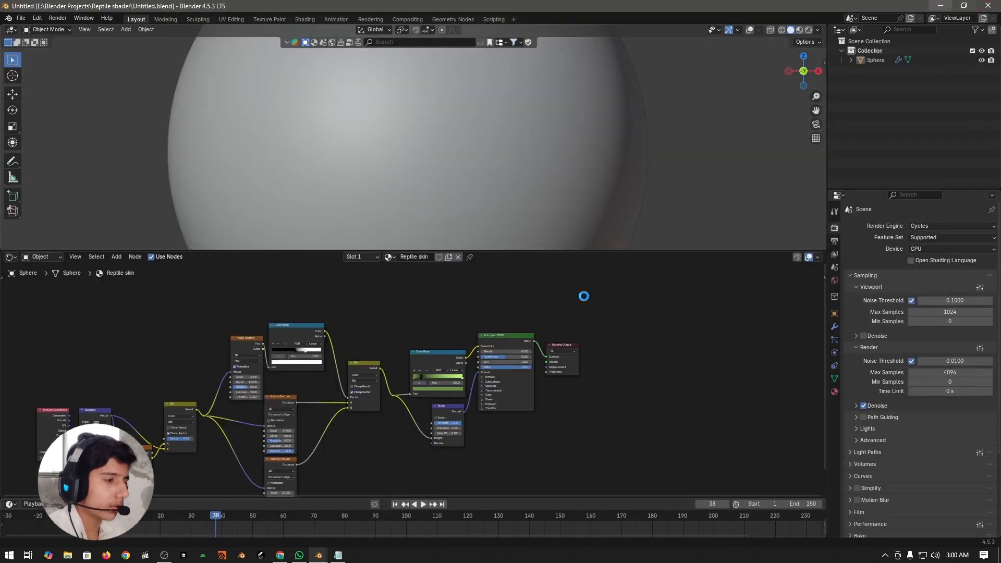
{"action": "key", "text": "ctrl+s"}
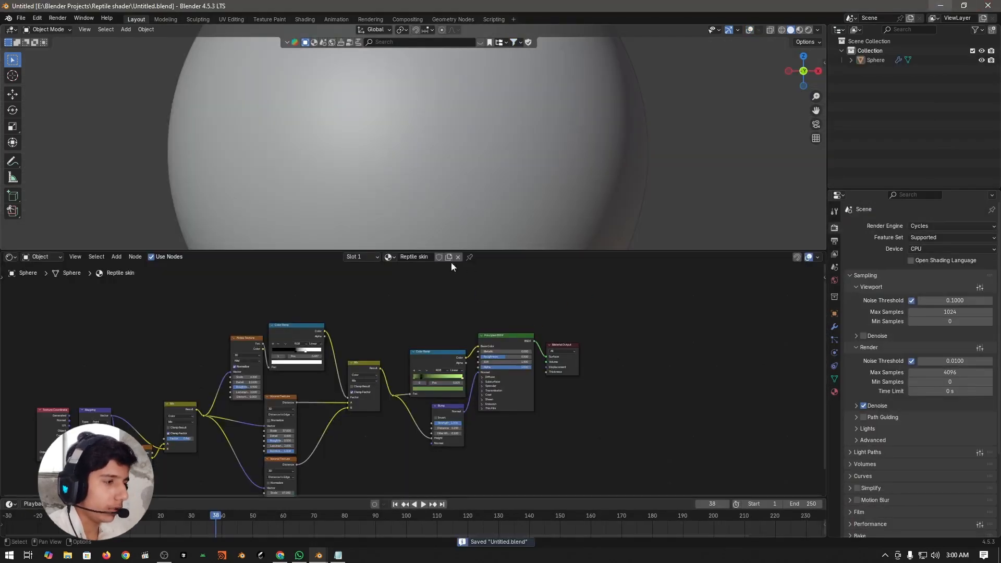
{"action": "left_click", "coordinate": [931, 4]}
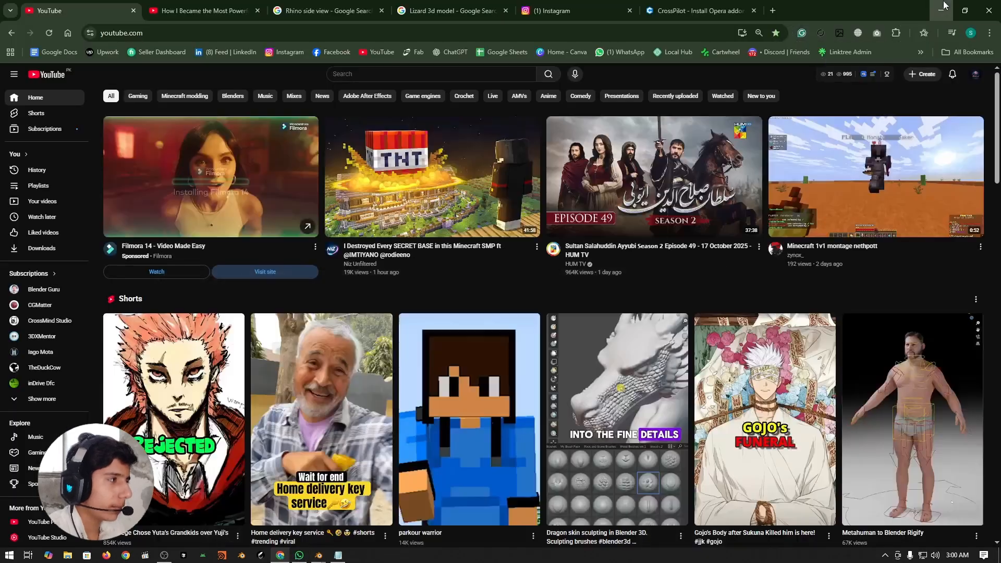
- Minimize the browser, bring up the reptile shader project, save it again, and return to the dinosaur scene's append dialog
{"action": "left_click", "coordinate": [942, 4]}
{"action": "mouse_move", "coordinate": [319, 555]}
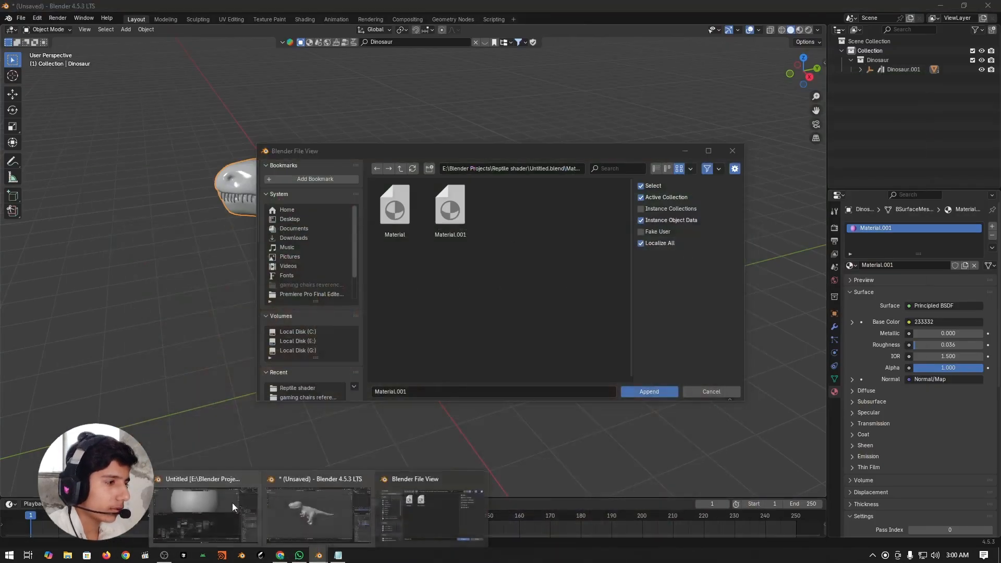
{"action": "left_click", "coordinate": [201, 508]}
{"action": "key", "text": "ctrl+s"}
{"action": "left_click", "coordinate": [941, 4]}
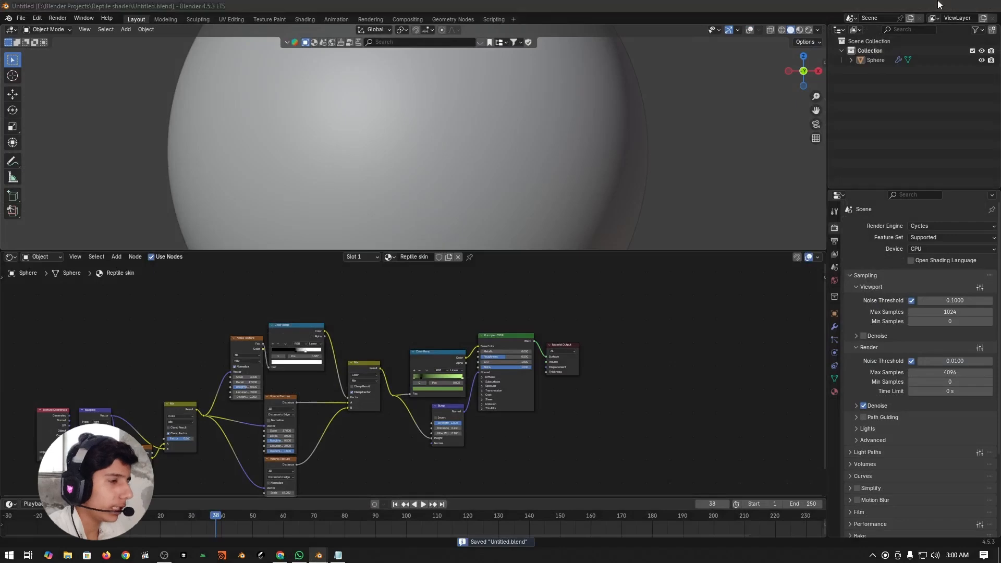
- Refresh the append file list and append the Reptile skin material into the dinosaur scene
{"action": "left_click", "coordinate": [413, 168]}
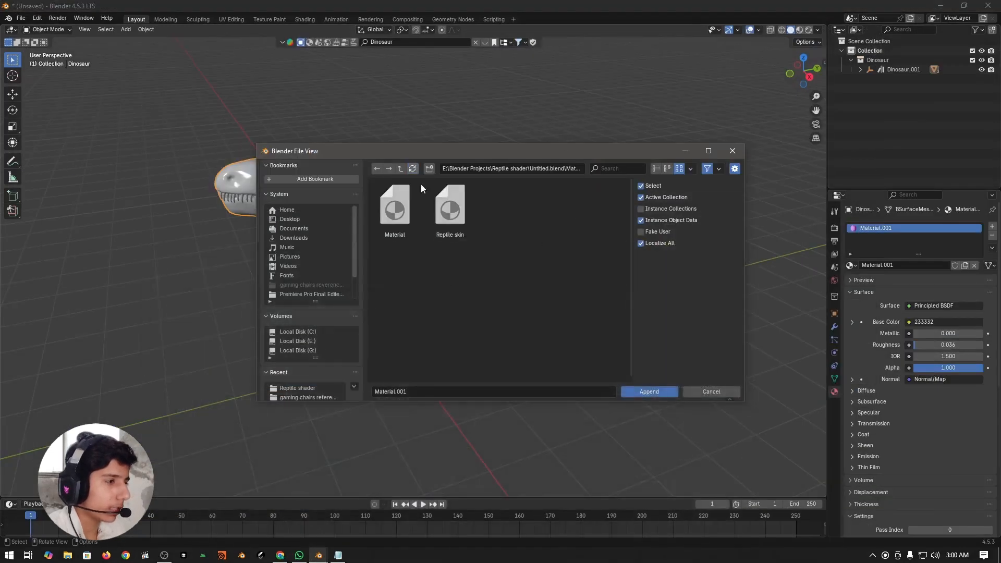
{"action": "left_click_drag", "start_coordinate": [445, 283], "coordinate": [452, 229]}
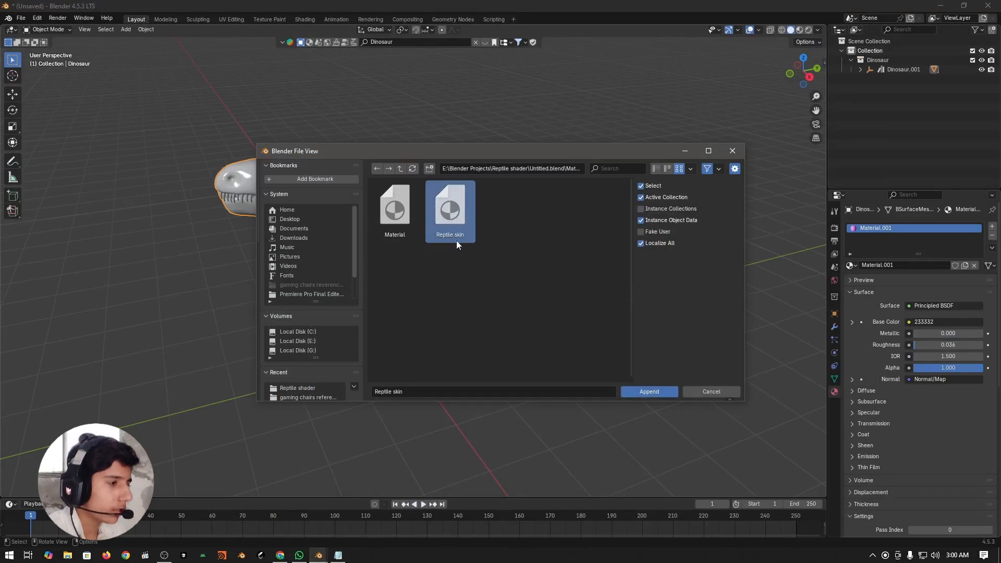
{"action": "left_click", "coordinate": [658, 391]}
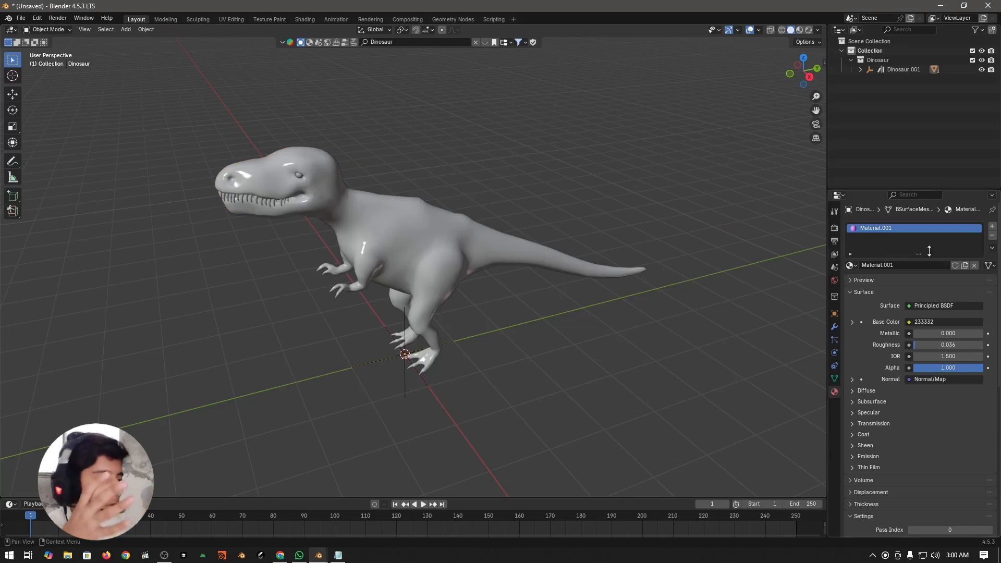
- Remove the dinosaur's Material.001 slot, keep a single new slot, and assign the Reptile skin material to it
{"action": "left_click", "coordinate": [992, 237]}
{"action": "left_click", "coordinate": [992, 227]}
{"action": "left_click", "coordinate": [992, 228]}
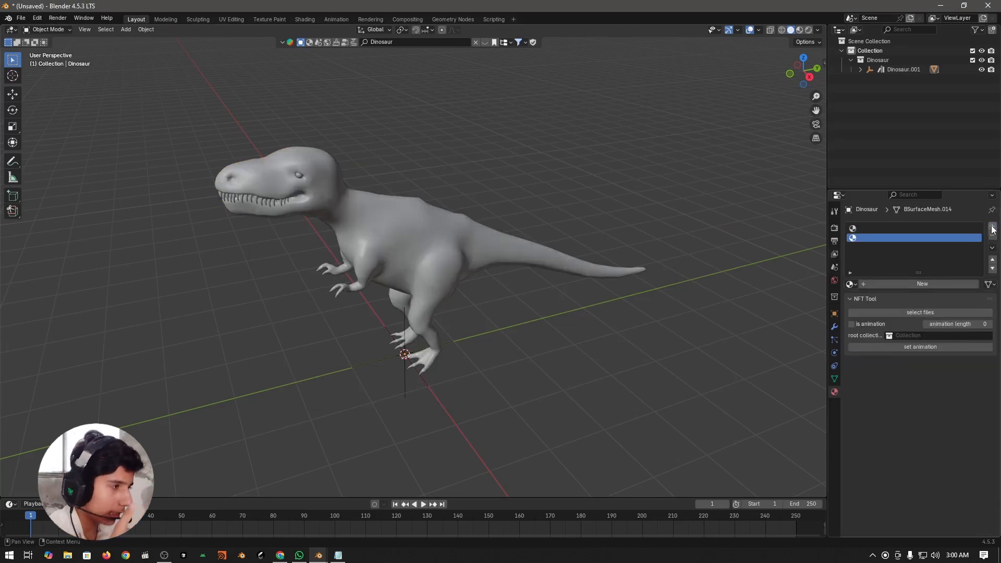
{"action": "left_click", "coordinate": [992, 236]}
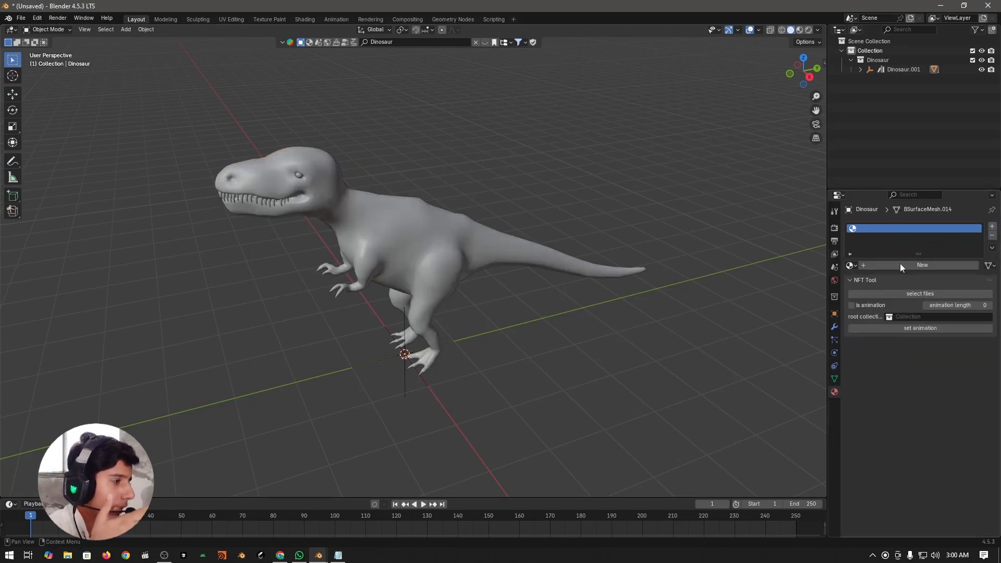
{"action": "left_click", "coordinate": [851, 267]}
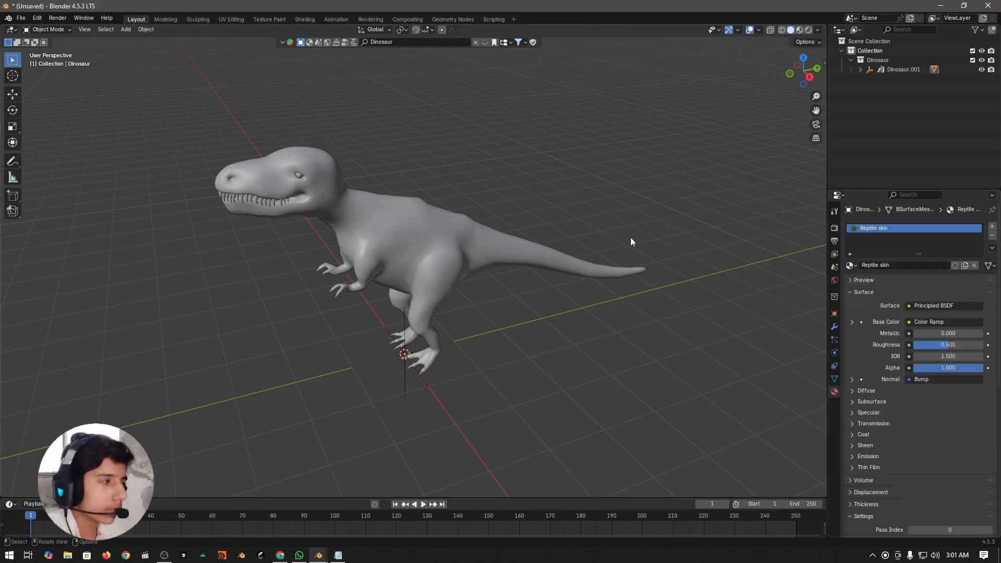
{"action": "key", "text": "z"}
{"action": "left_click", "coordinate": [635, 302]}
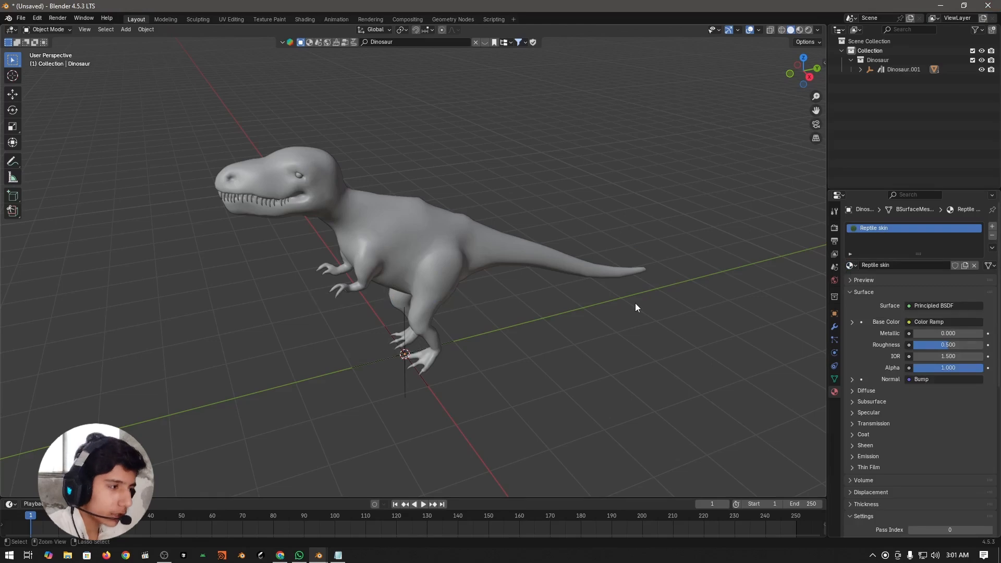
{"action": "key", "text": "ctrl+s"}
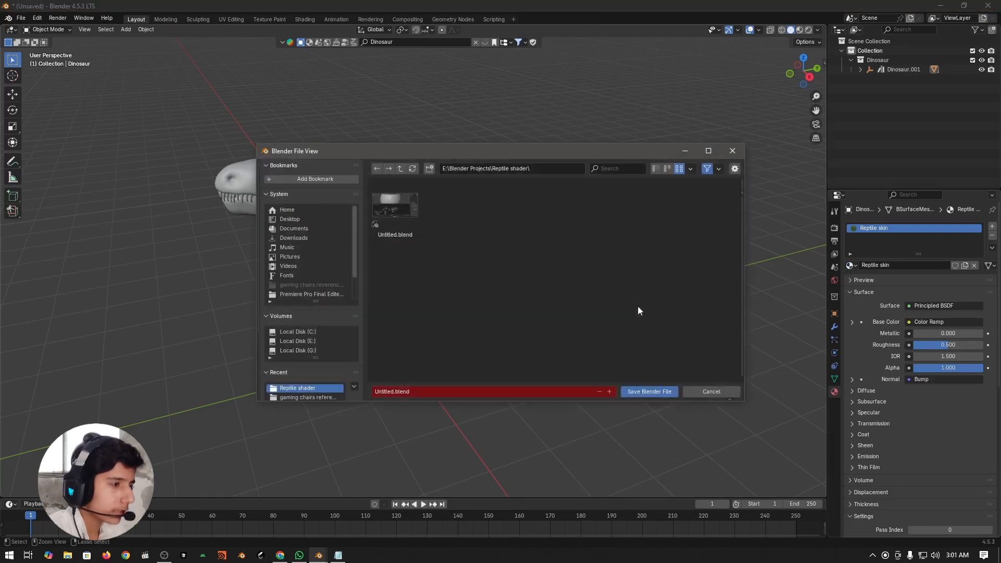
{"action": "left_click", "coordinate": [733, 391]}
{"action": "scroll", "coordinate": [342, 305], "scroll_direction": "up", "scroll_amount": 3}
{"action": "middle_click_drag", "start_coordinate": [342, 305], "coordinate": [461, 284], "text": "shift"}
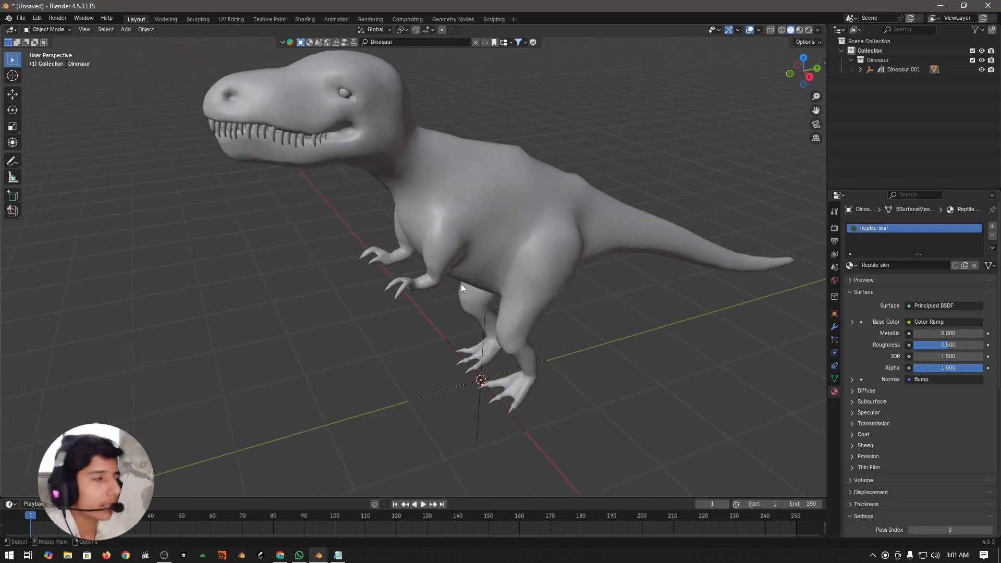
{"action": "scroll", "coordinate": [535, 286], "scroll_direction": "up", "scroll_amount": 2}
{"action": "scroll", "coordinate": [495, 293], "scroll_direction": "down", "scroll_amount": 4}
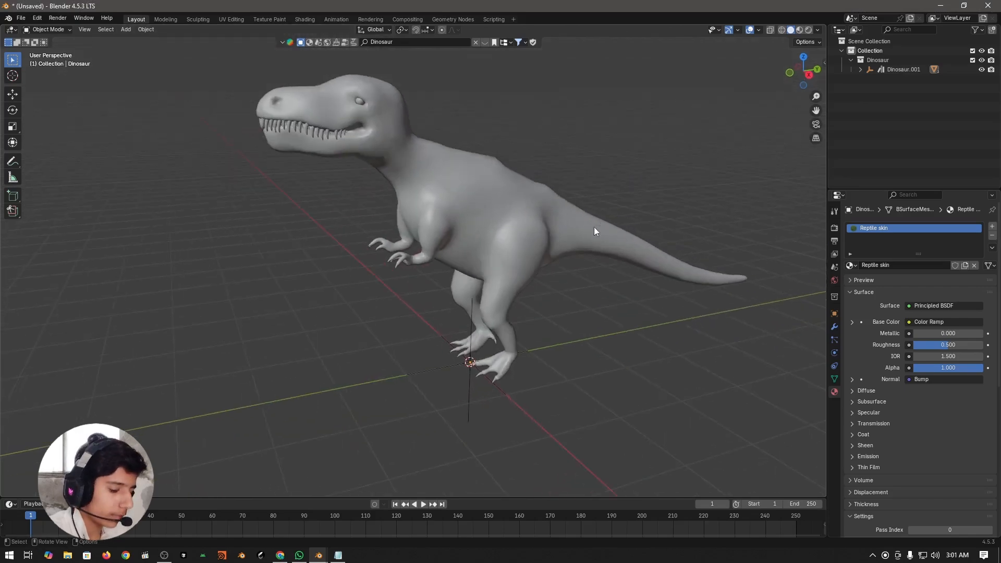
{"action": "key", "text": "z"}
{"action": "key", "text": "Escape"}
- Save the dinosaur scene as 2.blend in the Reptile shader folder
{"action": "key", "text": "ctrl+s"}
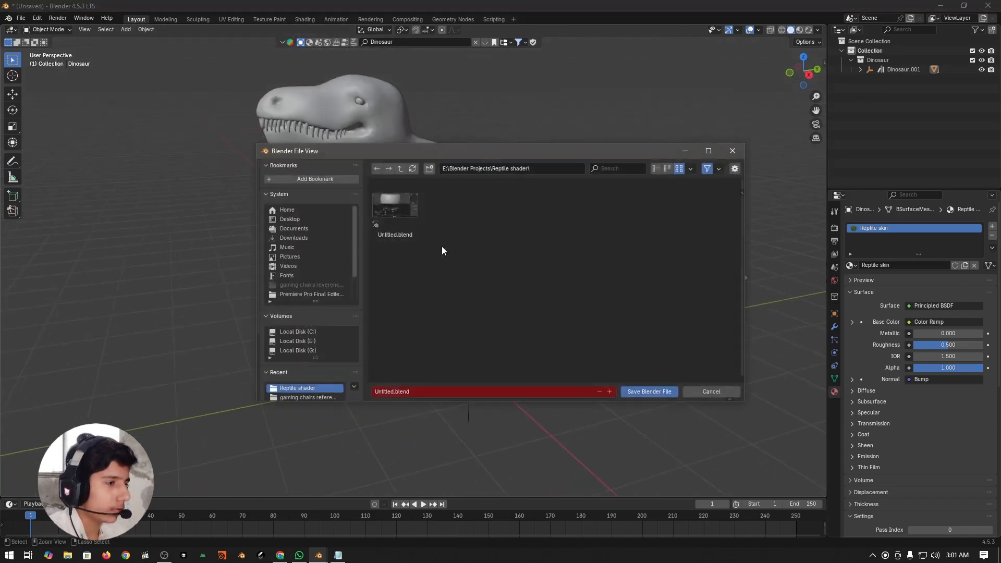
{"action": "left_click", "coordinate": [441, 391]}
{"action": "type", "text": "2"}
{"action": "key", "text": "Return"}
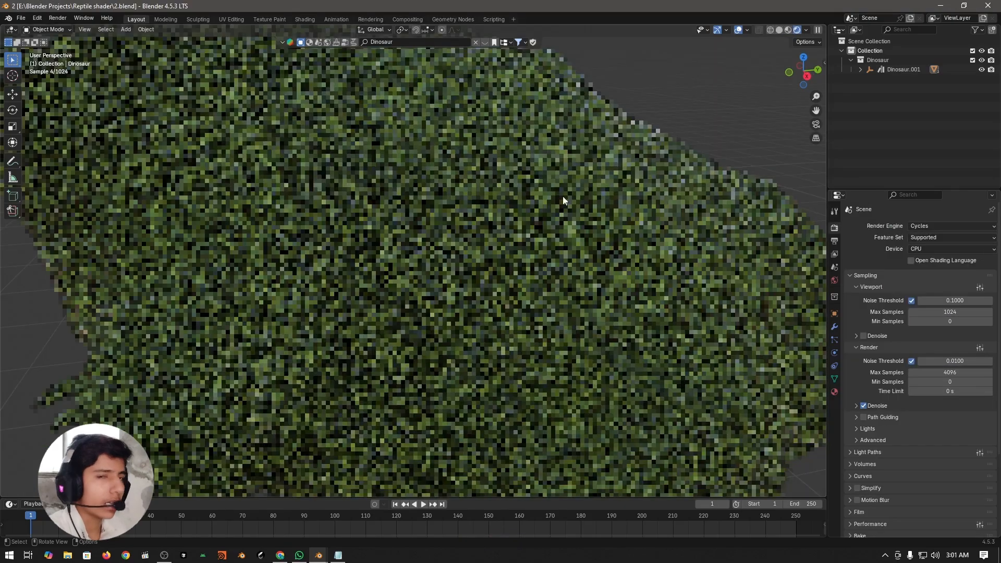